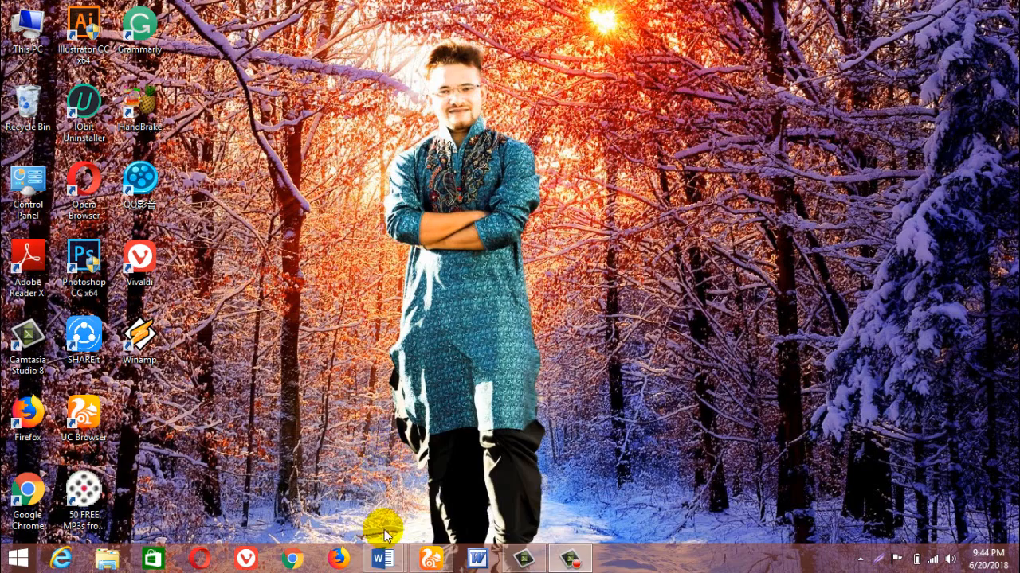
Bring the blank Document2 window in Word to the front and apply the Facet theme to it.
mouse_move(382, 558)
mouse_move(356, 502)
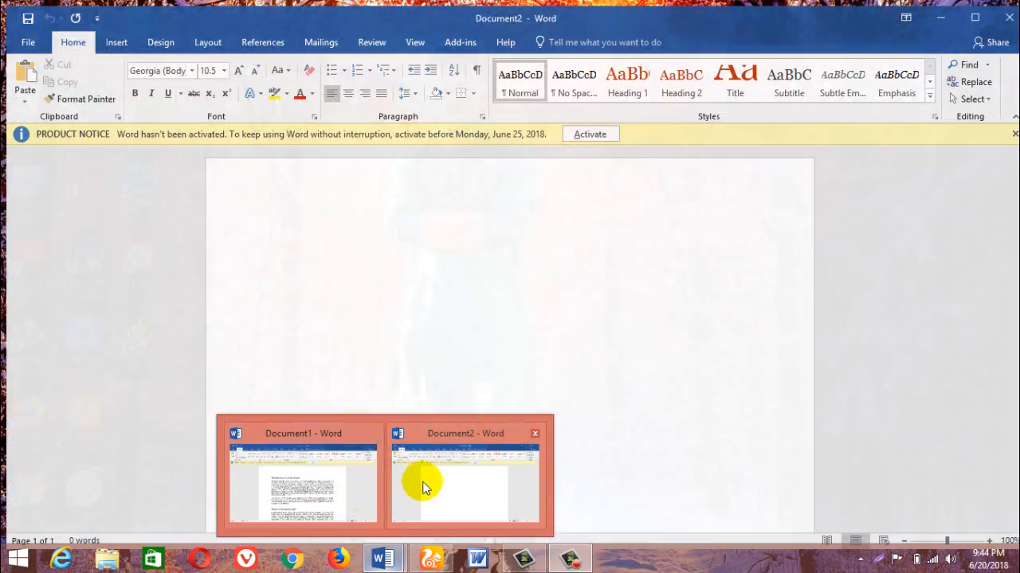
left_click(420, 483)
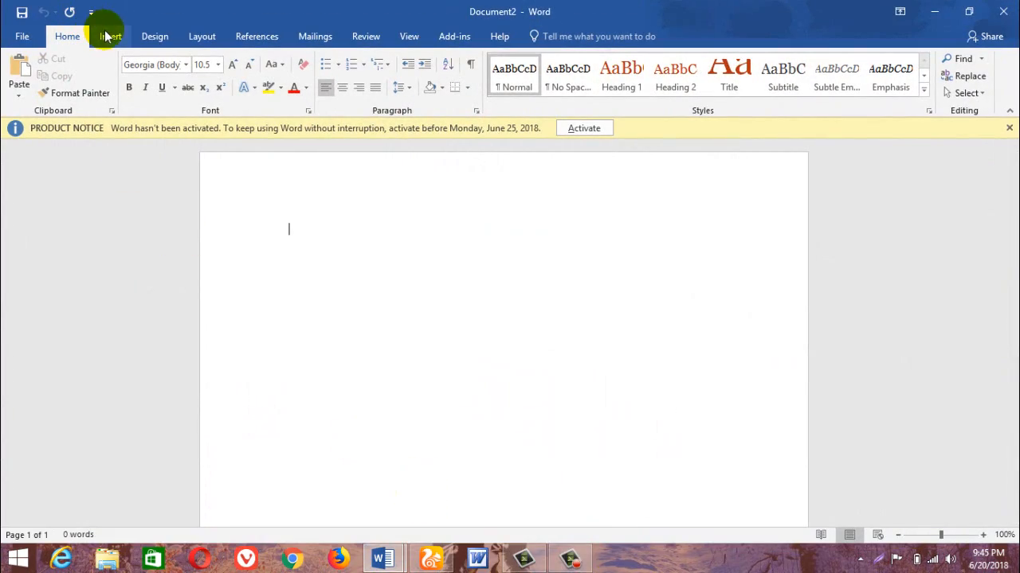
left_click(110, 37)
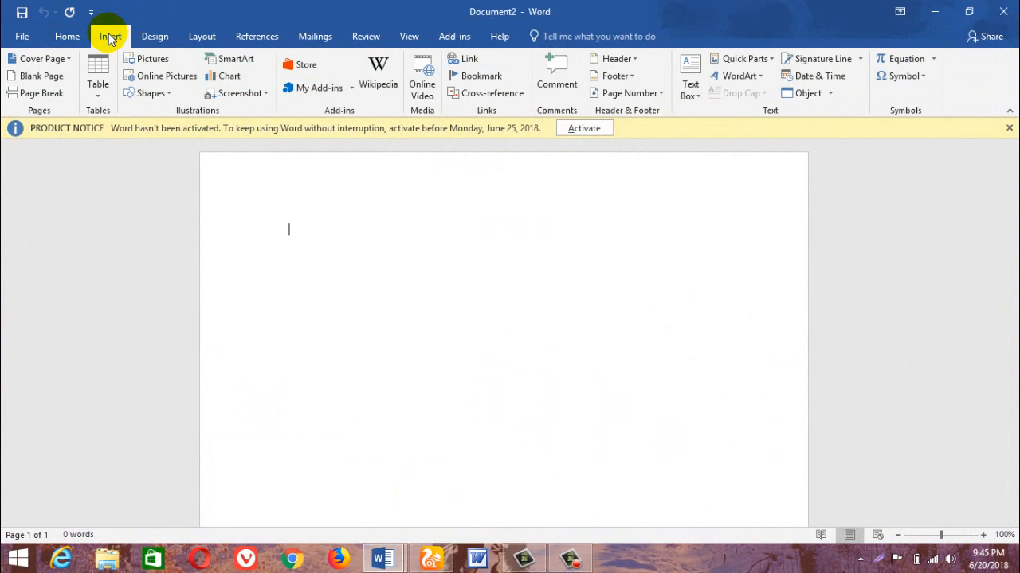
left_click(154, 37)
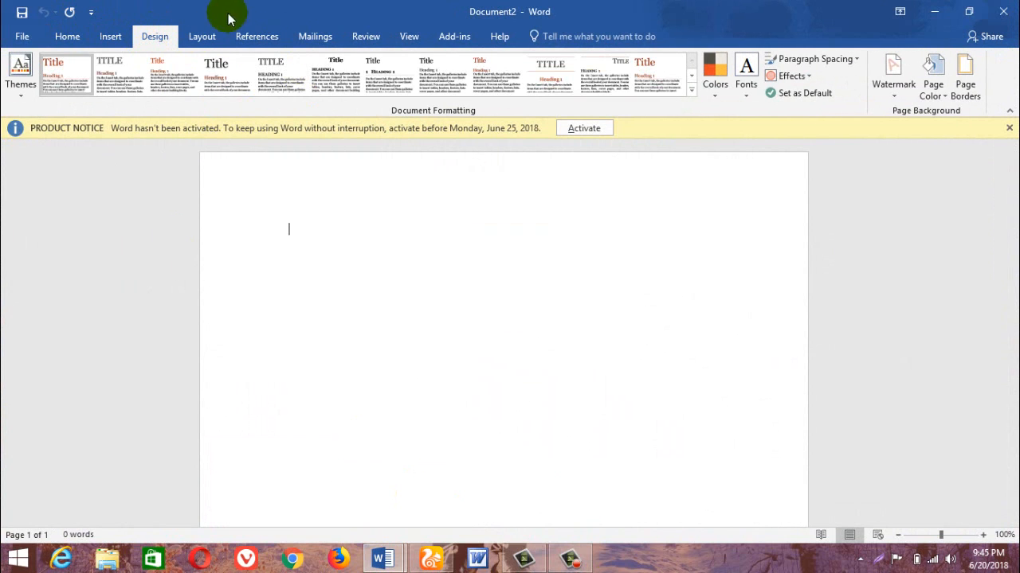
left_click(18, 86)
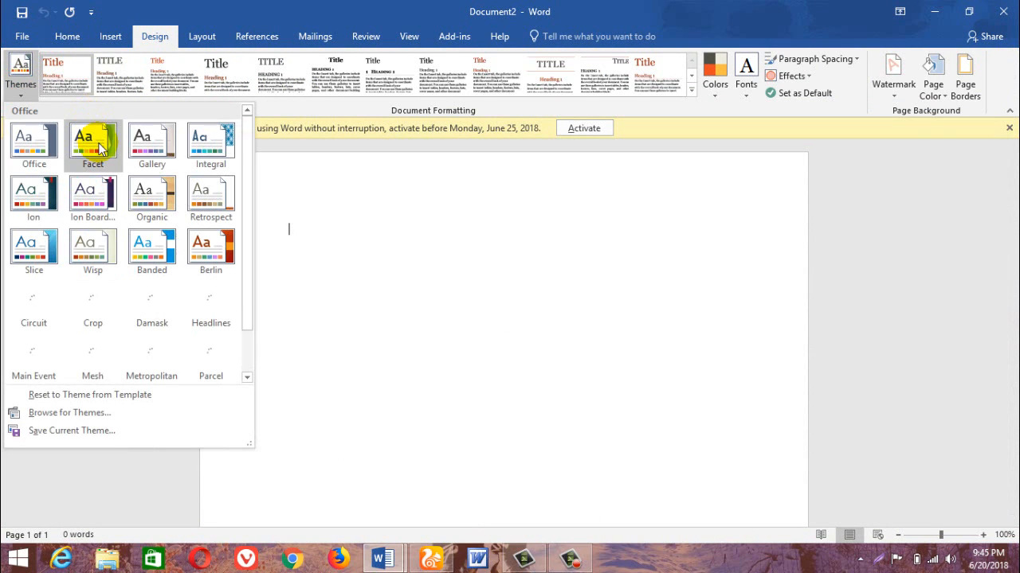
left_click(99, 149)
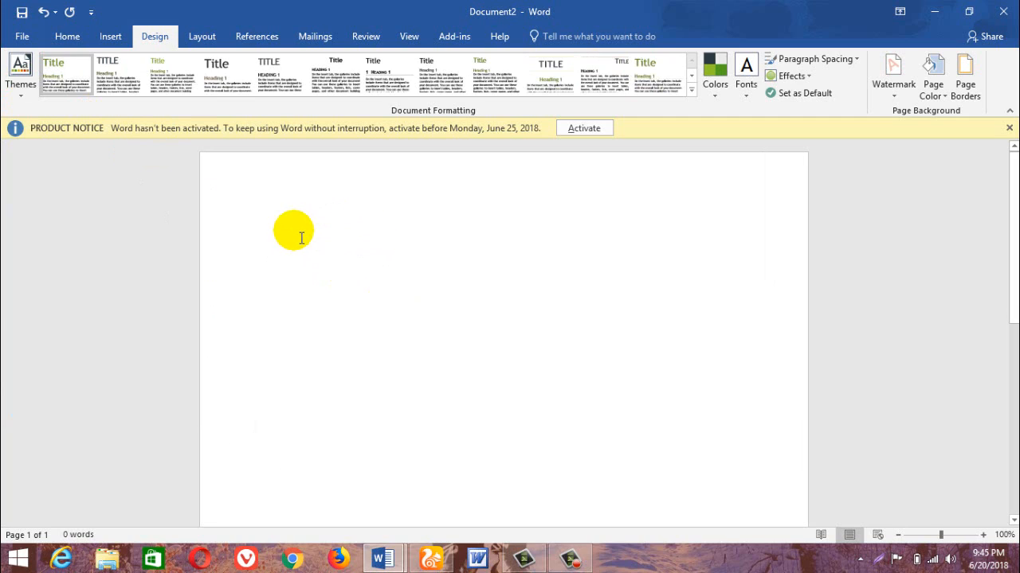
Switch to Document1 with the Lorem Ipsum text and apply the Facet theme to it.
left_click(381, 557)
left_click(358, 505)
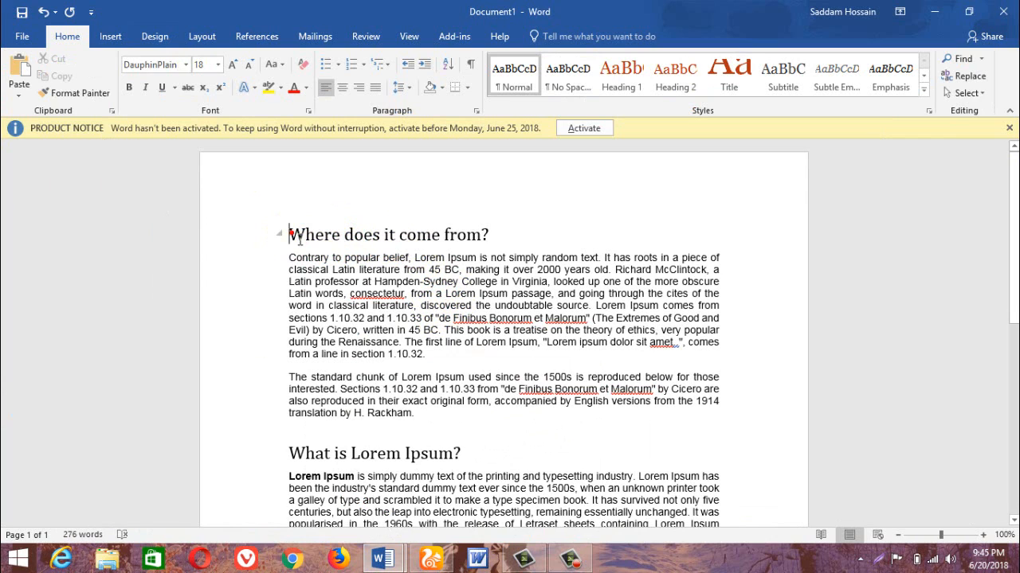
left_click(153, 36)
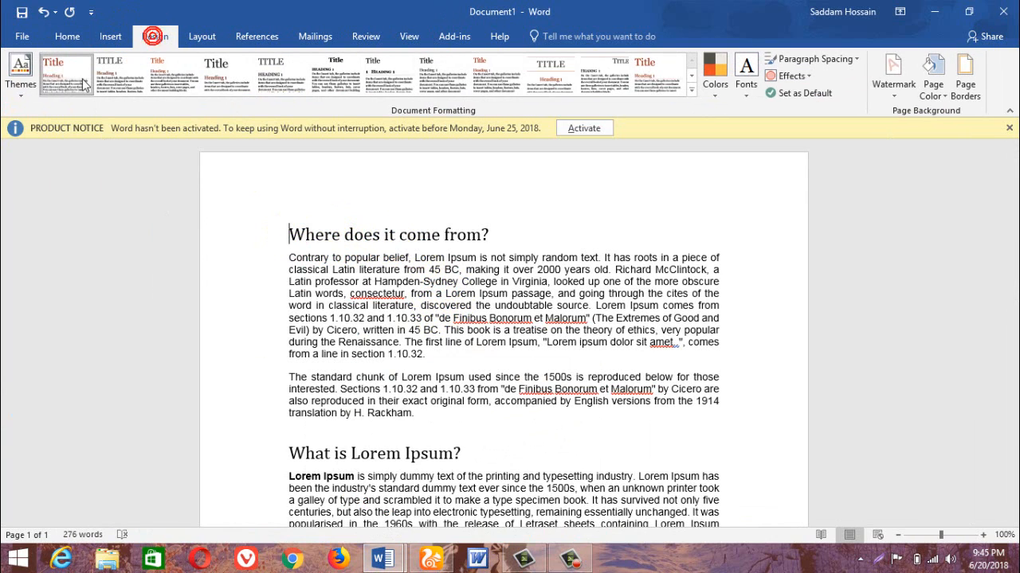
left_click(24, 76)
left_click(92, 141)
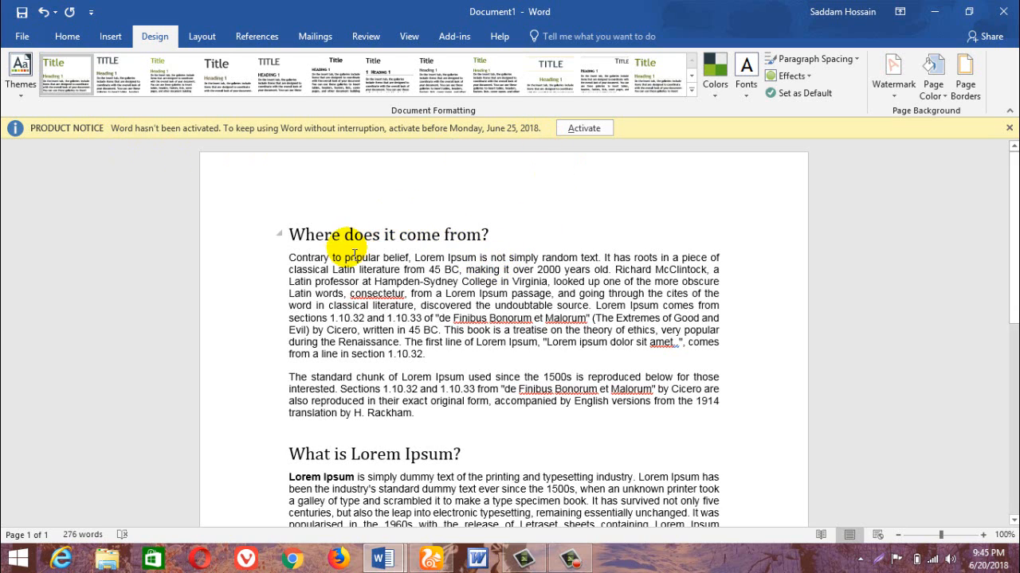
Apply the Title style to the heading "Where does it come from?".
left_click(495, 236)
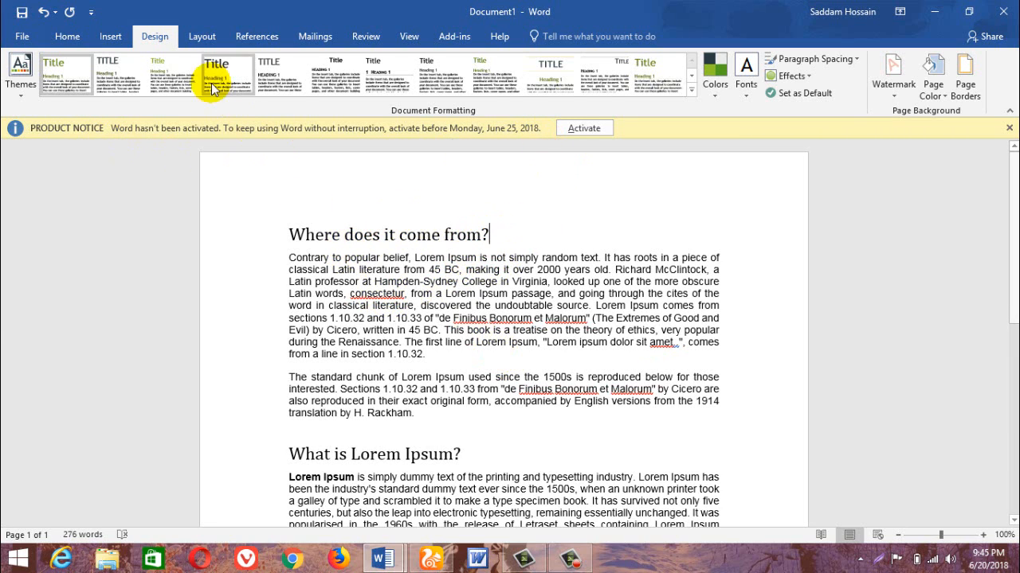
left_click(68, 38)
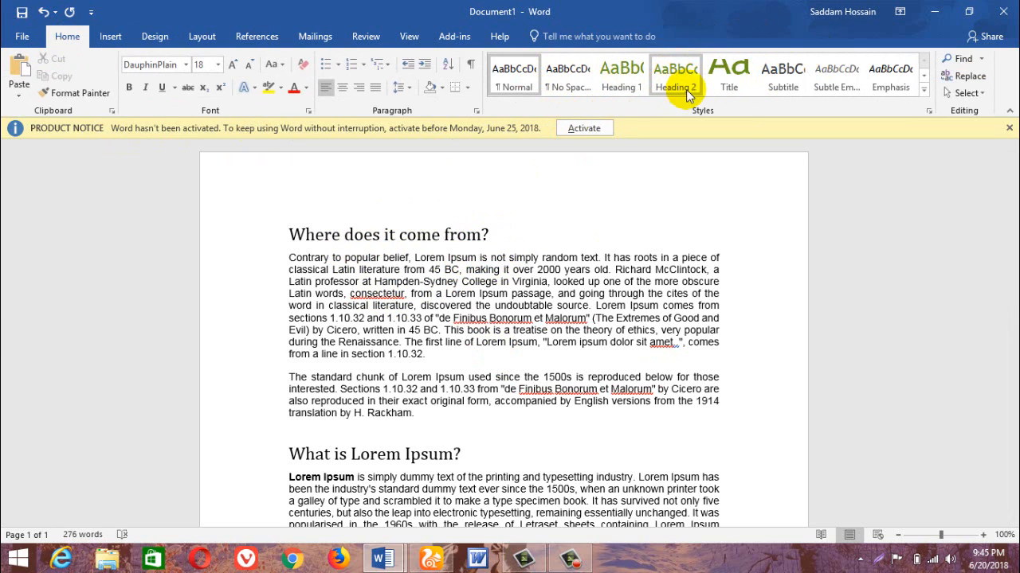
left_click(728, 81)
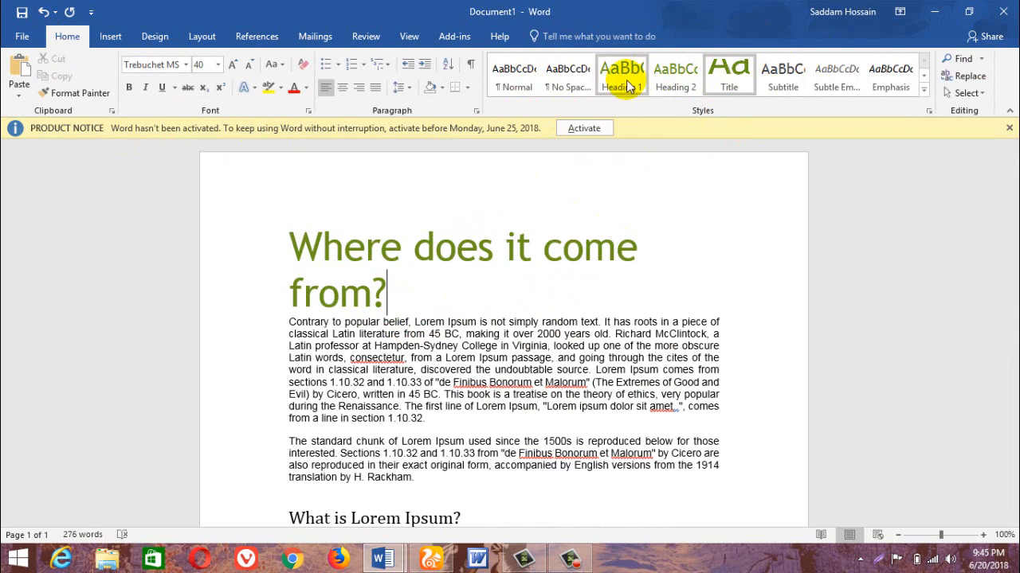
Change the document theme to Integral.
left_click(163, 37)
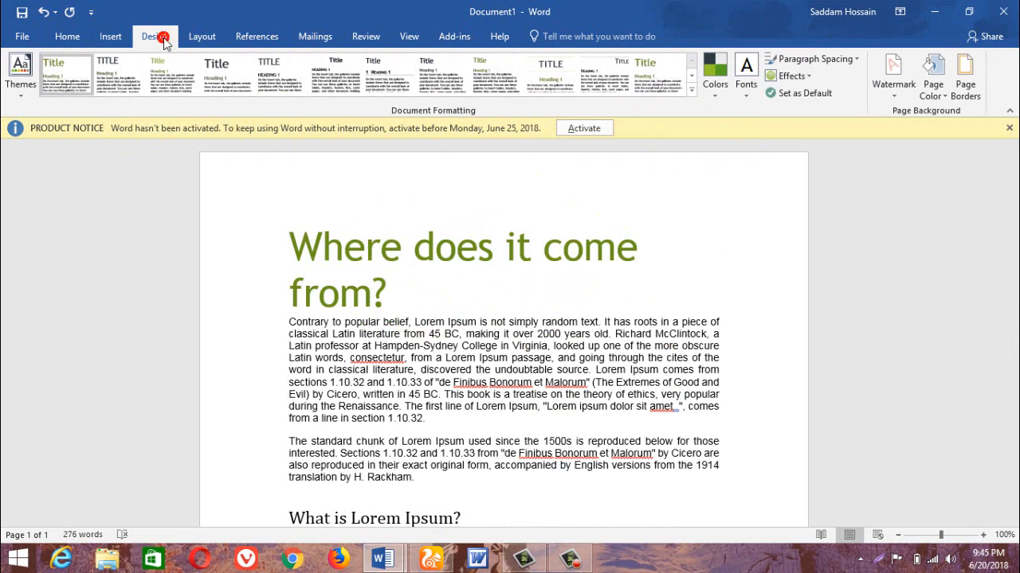
left_click(25, 90)
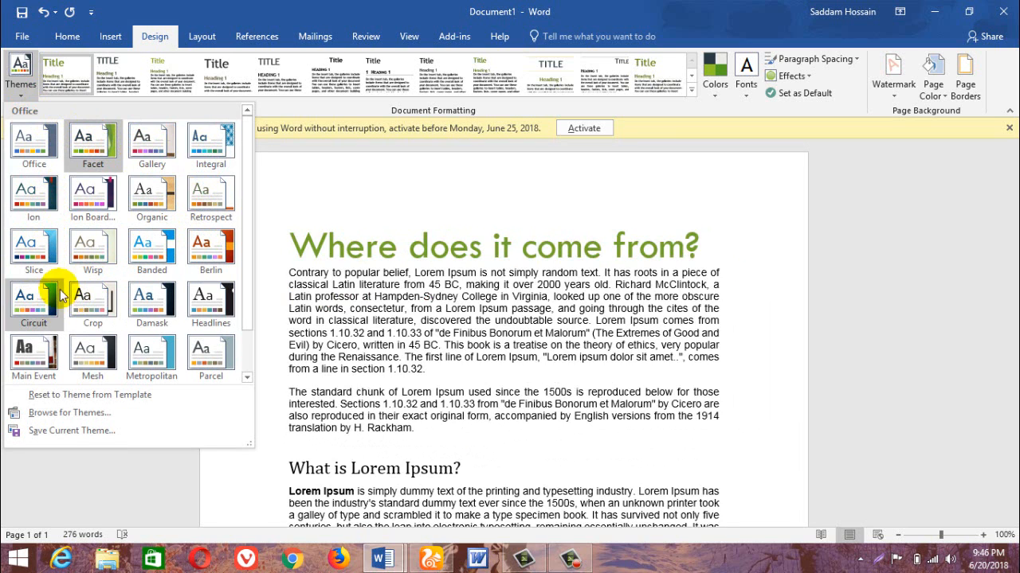
left_click(210, 142)
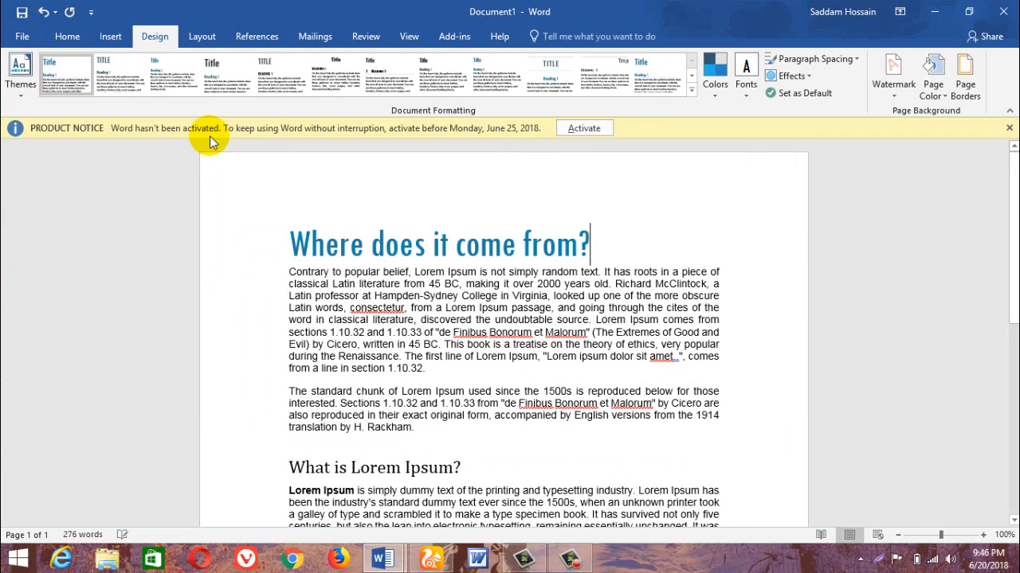
Insert three blank lines above the title and apply the Basic (Elegant) style set to the document.
left_click(692, 87)
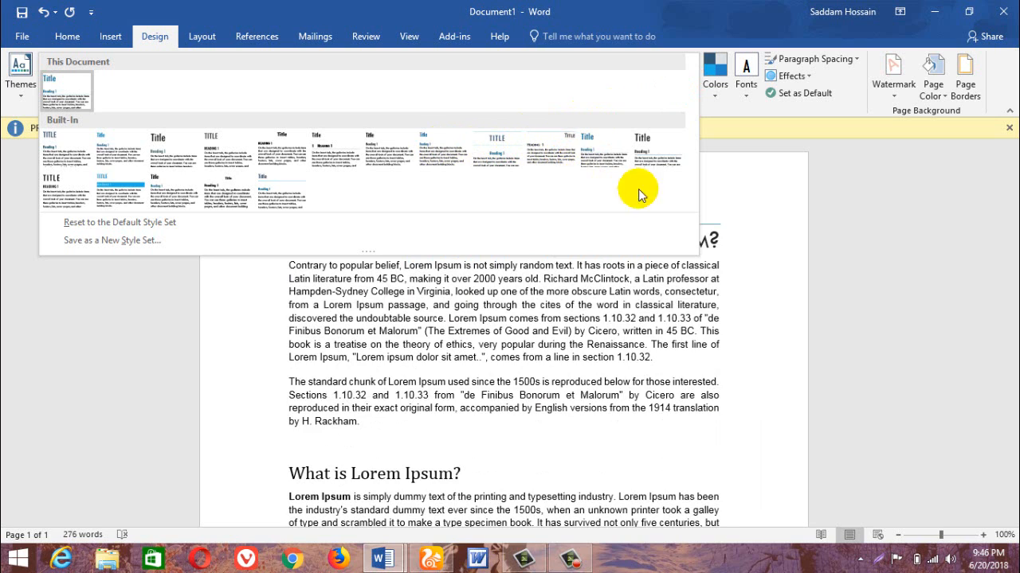
left_click(786, 259)
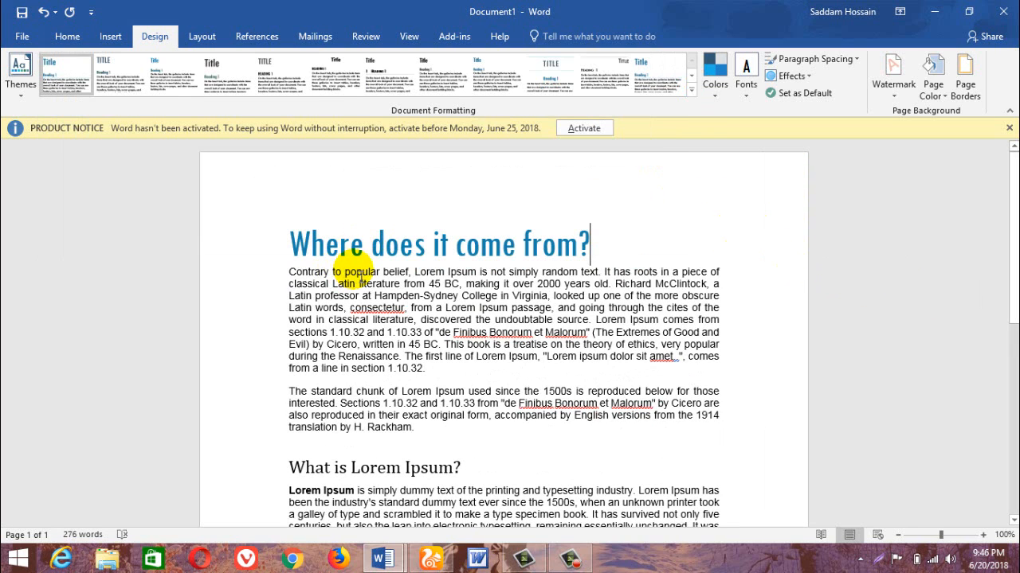
left_click(290, 248)
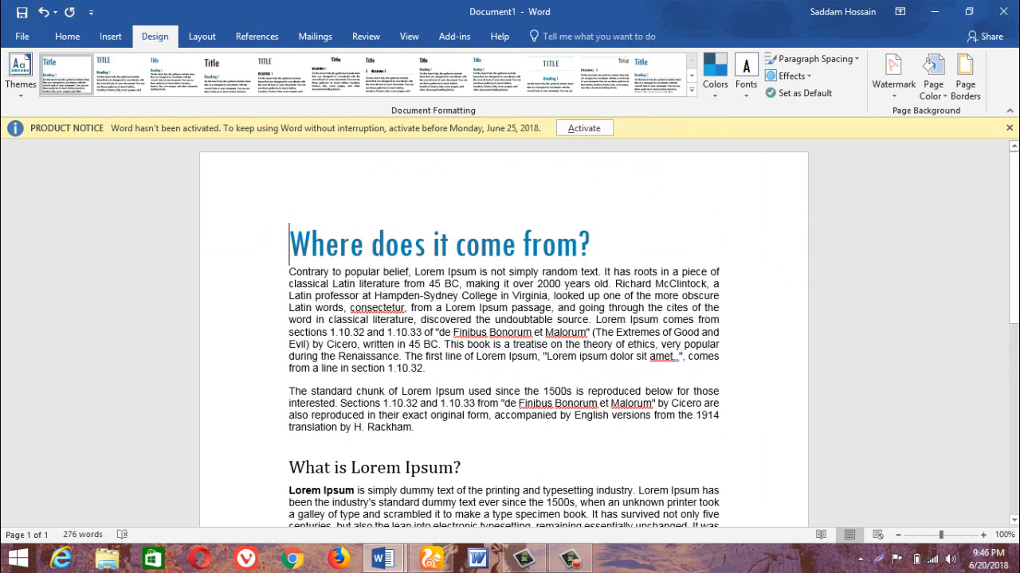
key("Return")
key("Return")
key("Return")
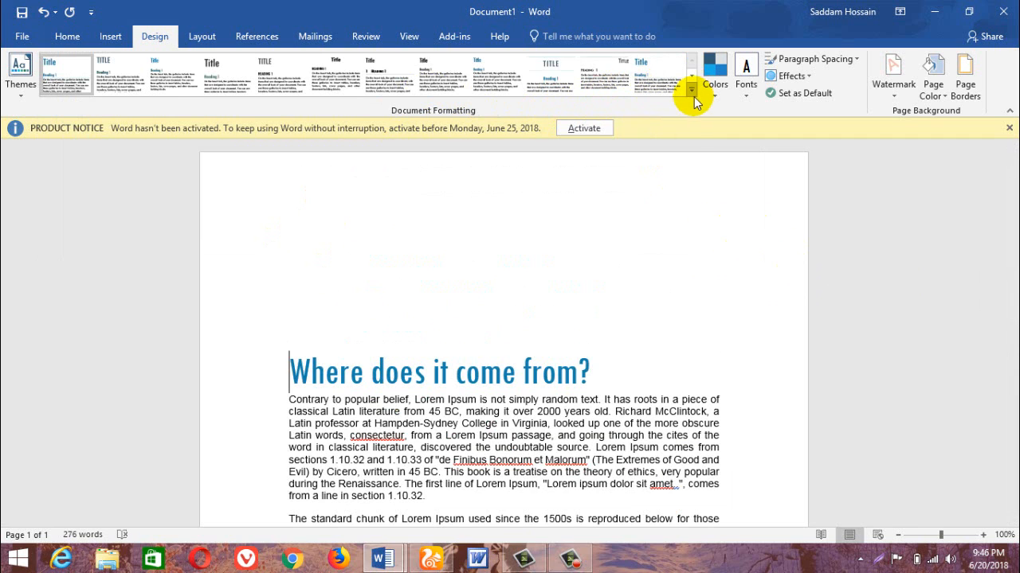
left_click(691, 89)
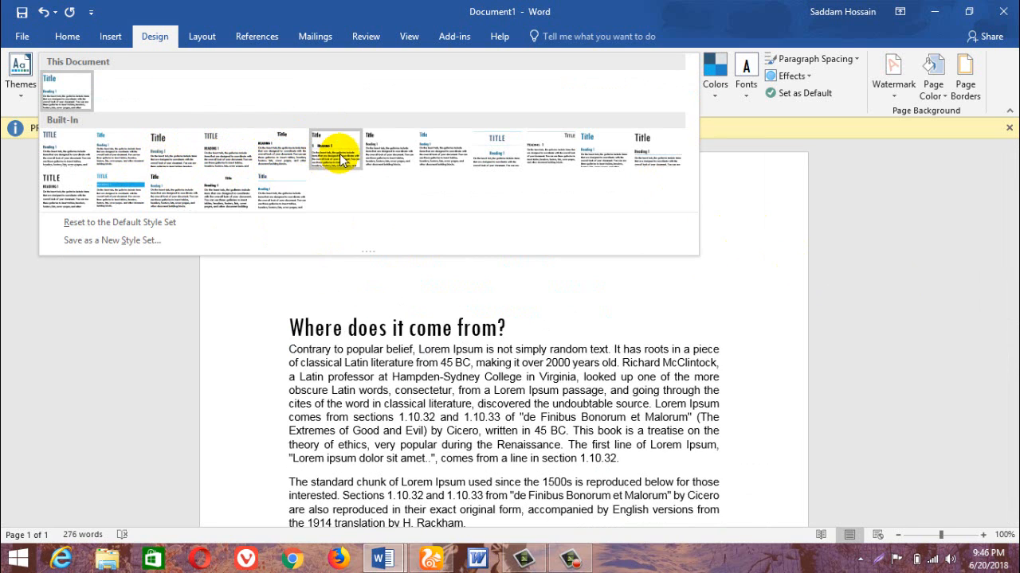
left_click(75, 148)
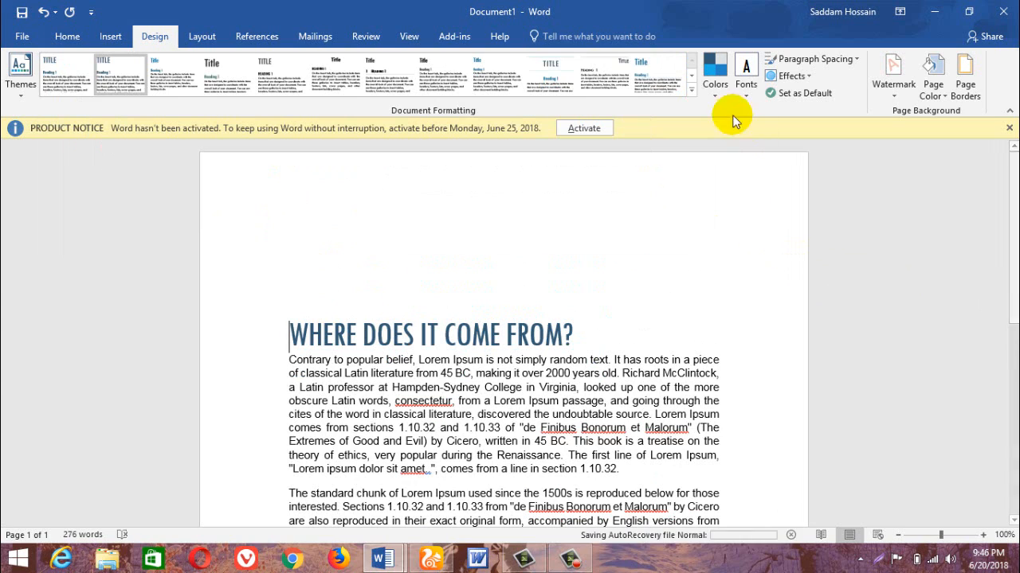
Change the document's theme colors to the Violet II color set.
left_click(716, 88)
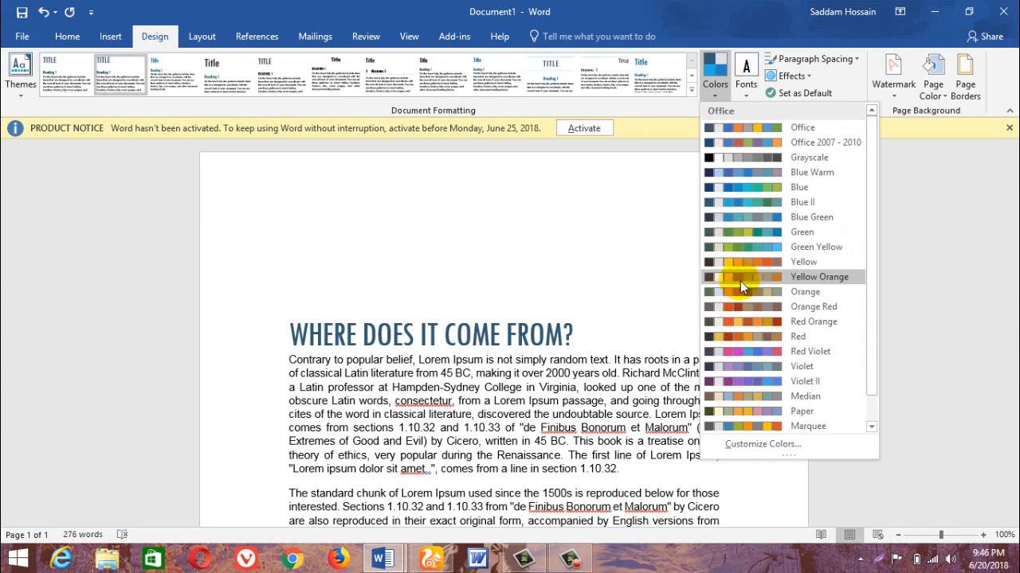
left_click(571, 342)
left_click_drag(575, 336, 262, 336)
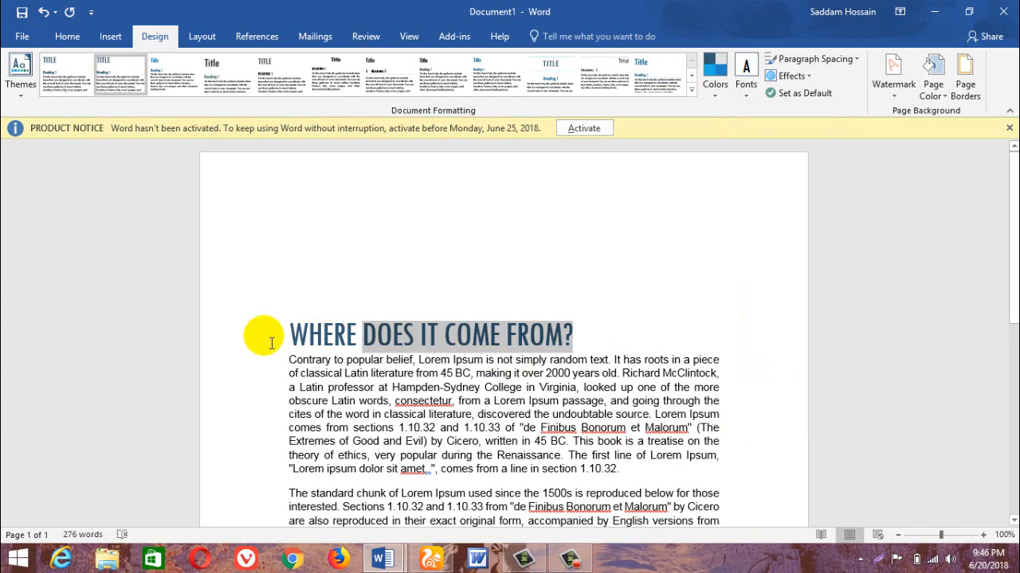
left_click(722, 75)
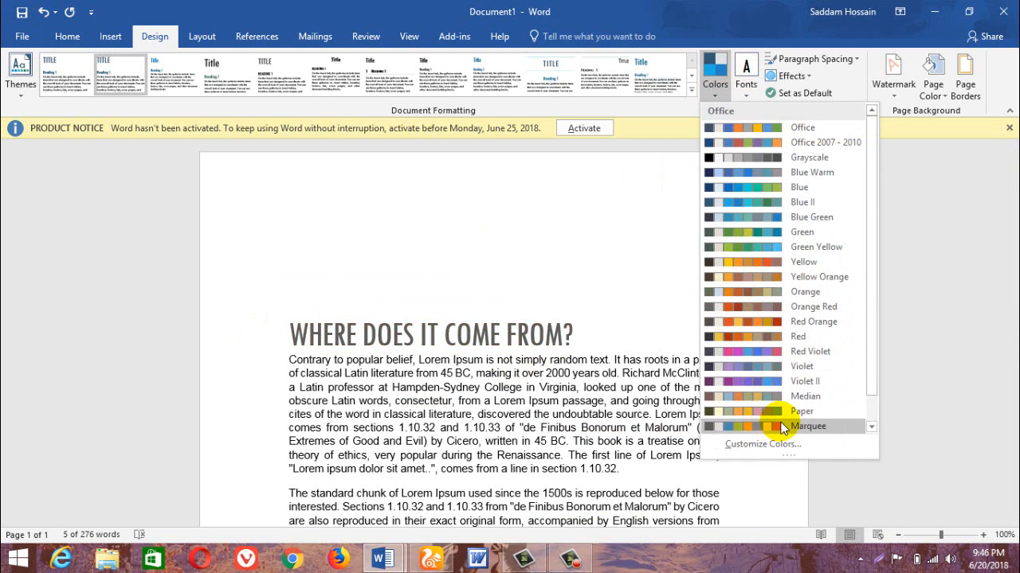
left_click(747, 383)
left_click(575, 338)
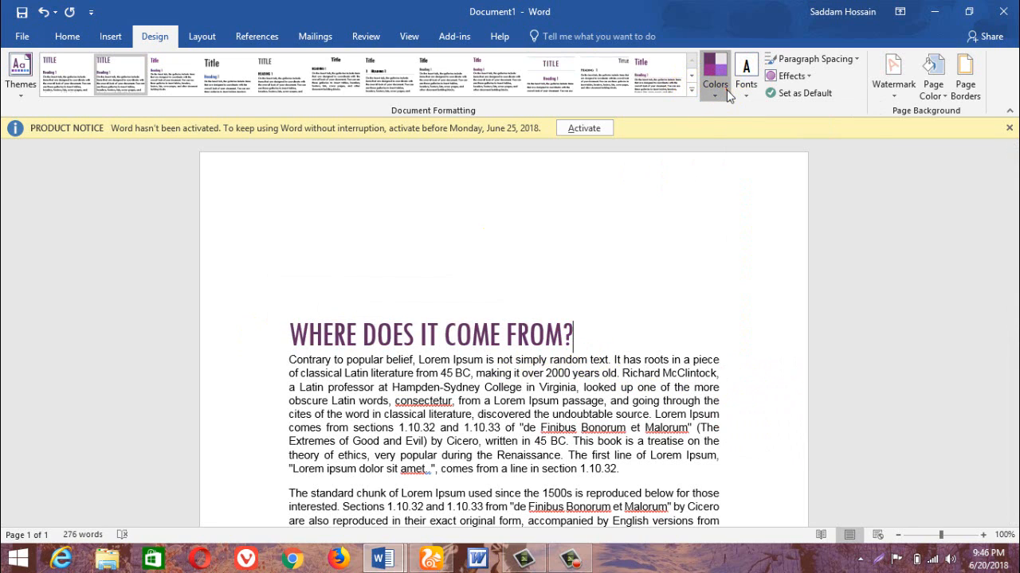
Change the document theme to Berlin, keeping that theme's own color set.
left_click(714, 70)
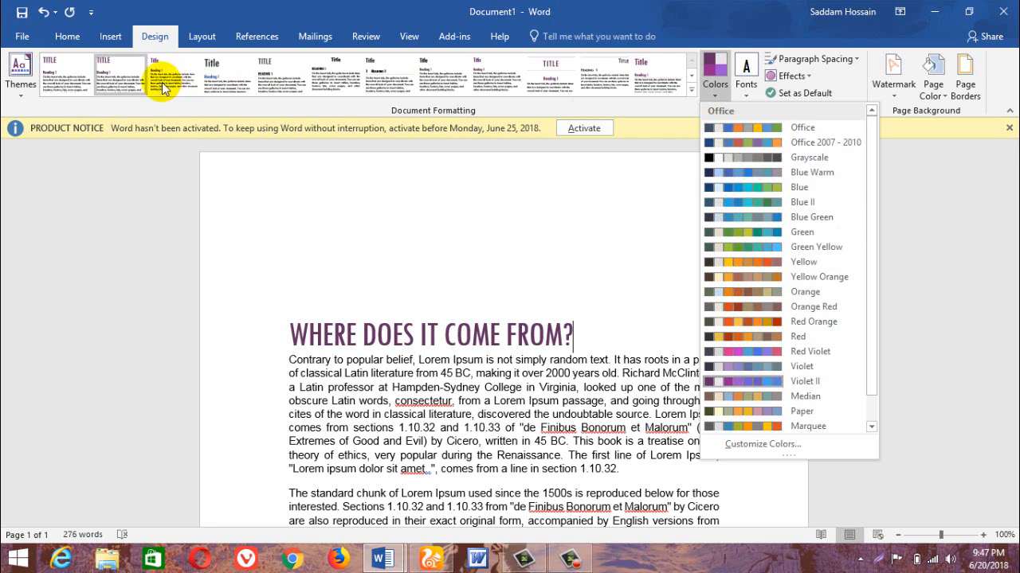
left_click(21, 72)
left_click(209, 239)
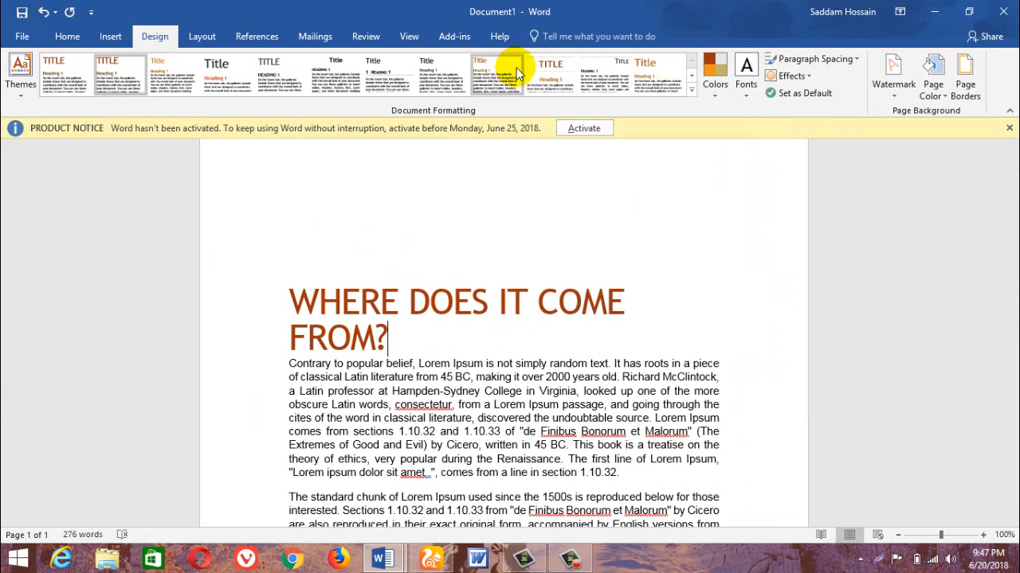
left_click(720, 98)
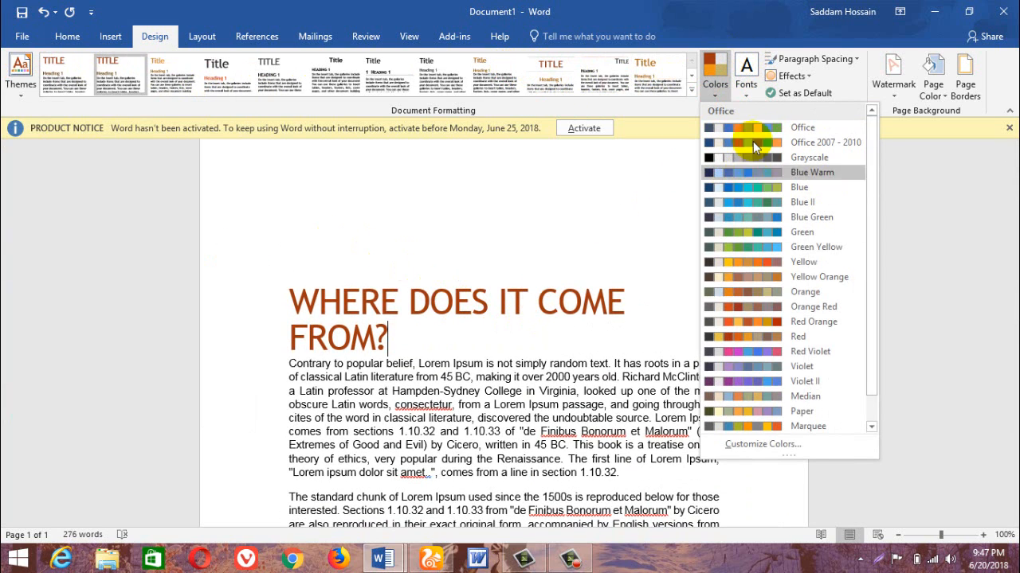
left_click(365, 271)
Select the two body paragraphs under the title and increase the document's default spacing before paragraphs with custom paragraph spacing.
scroll(365, 275, "down", 3)
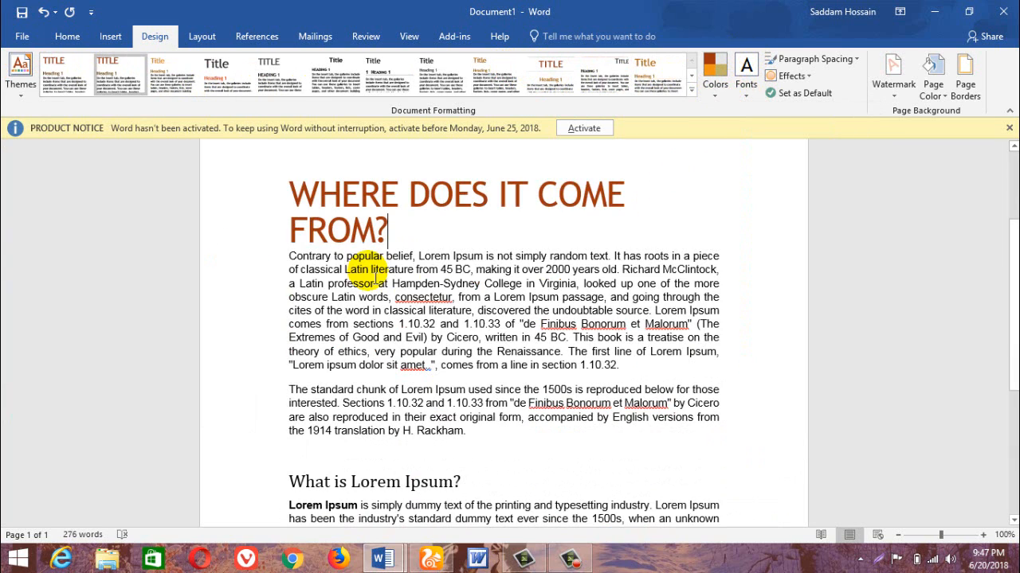
left_click_drag(293, 271, 518, 337)
left_click(295, 260)
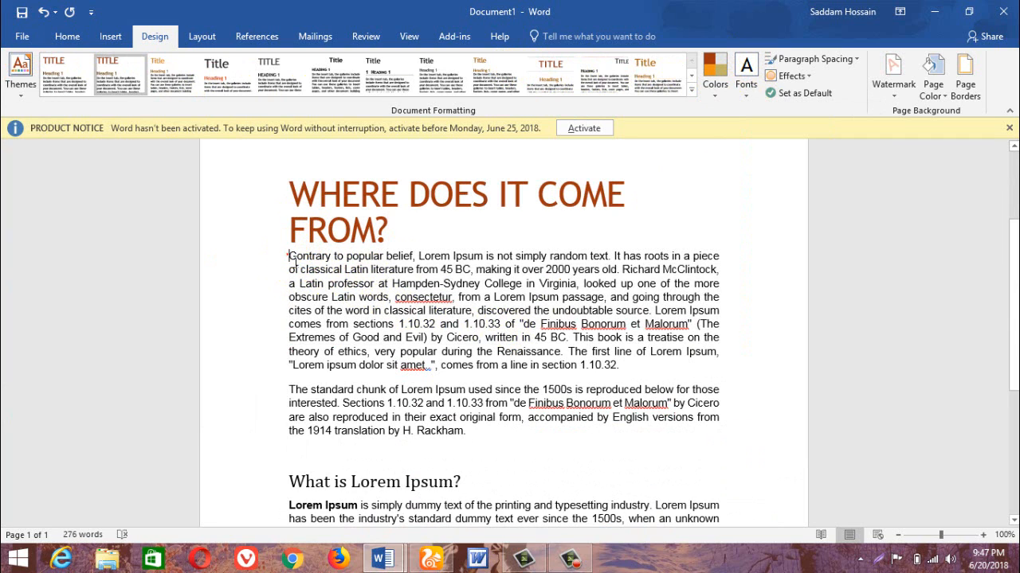
left_click_drag(292, 259, 651, 449)
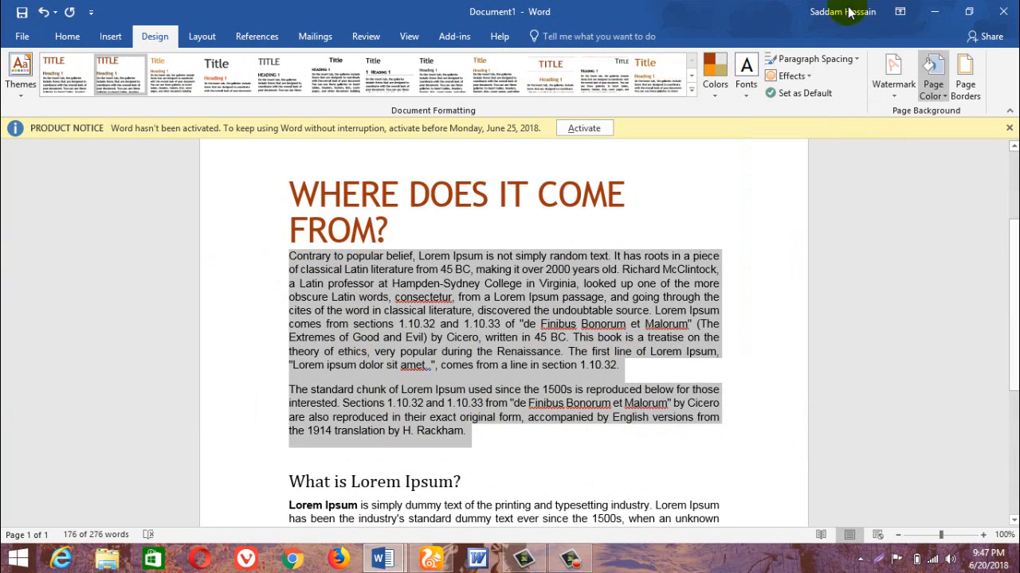
left_click(814, 59)
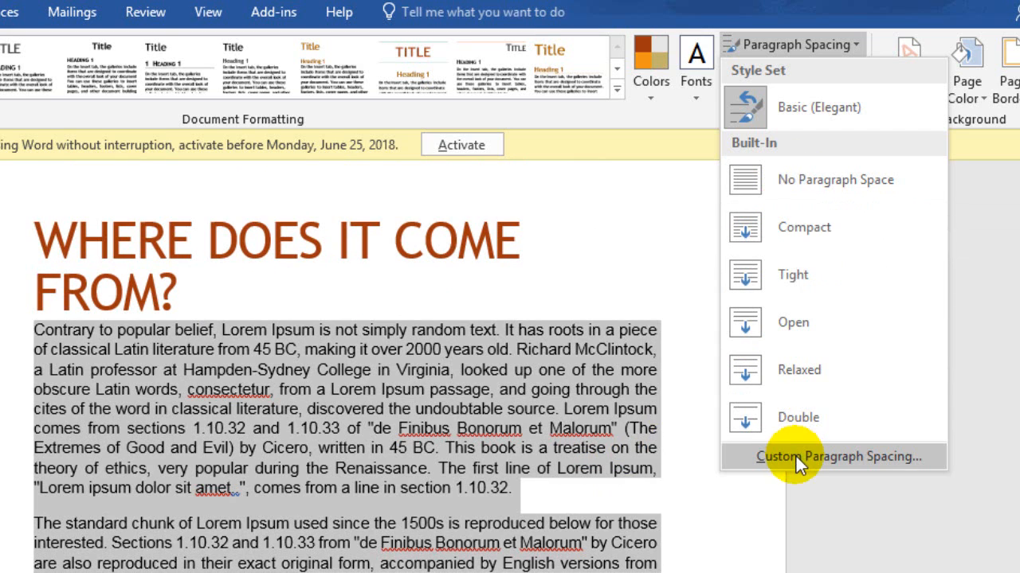
left_click(731, 456)
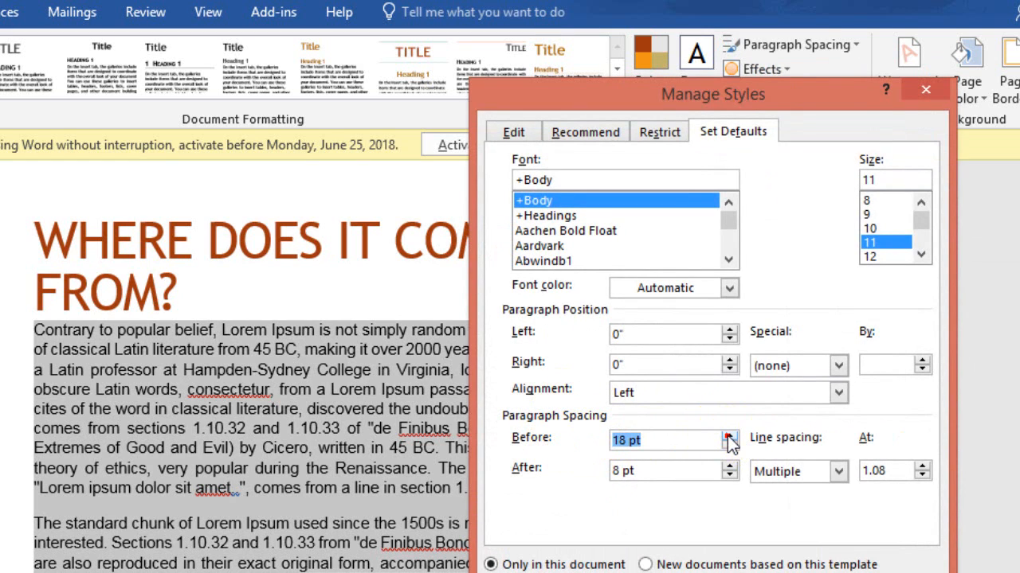
left_click(797, 572)
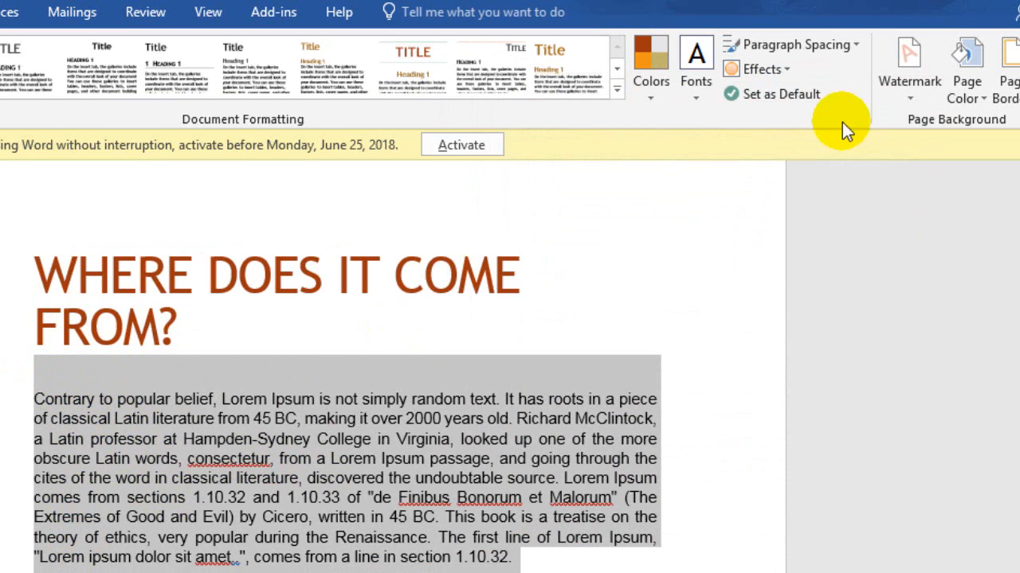
Apply the No Paragraph Space setting to the whole document.
left_click(776, 44)
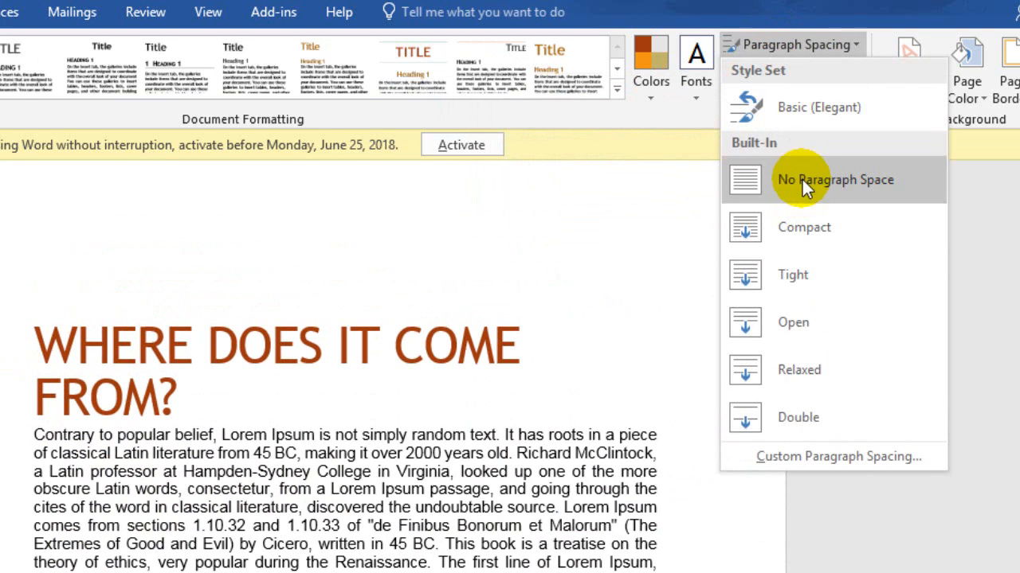
left_click(802, 179)
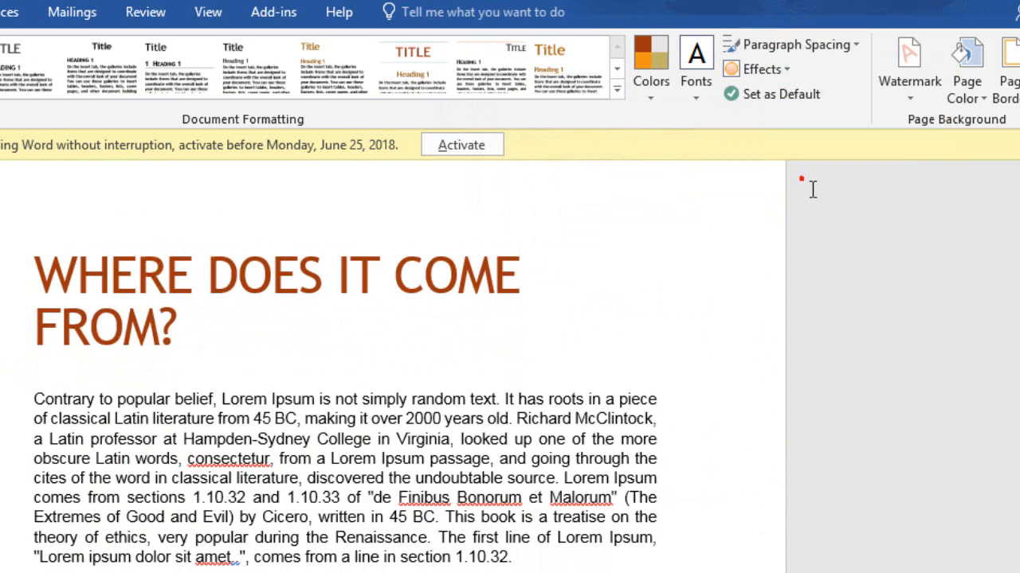
triple_click(244, 478)
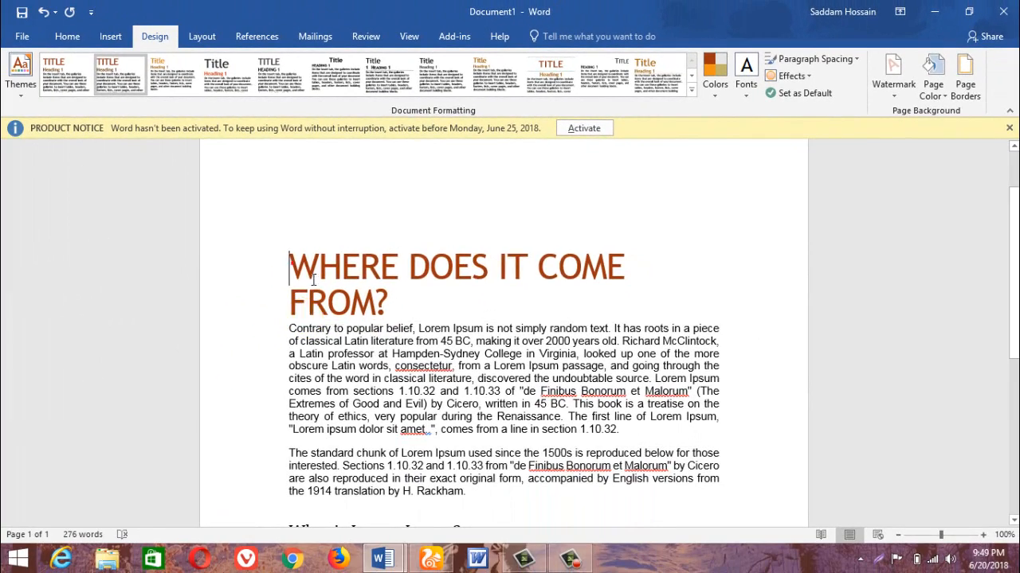
Select the title and apply the Office 2007 - 2010 theme effects and the Violet II theme colors.
left_click_drag(70, 335, 210, 383)
left_click(791, 77)
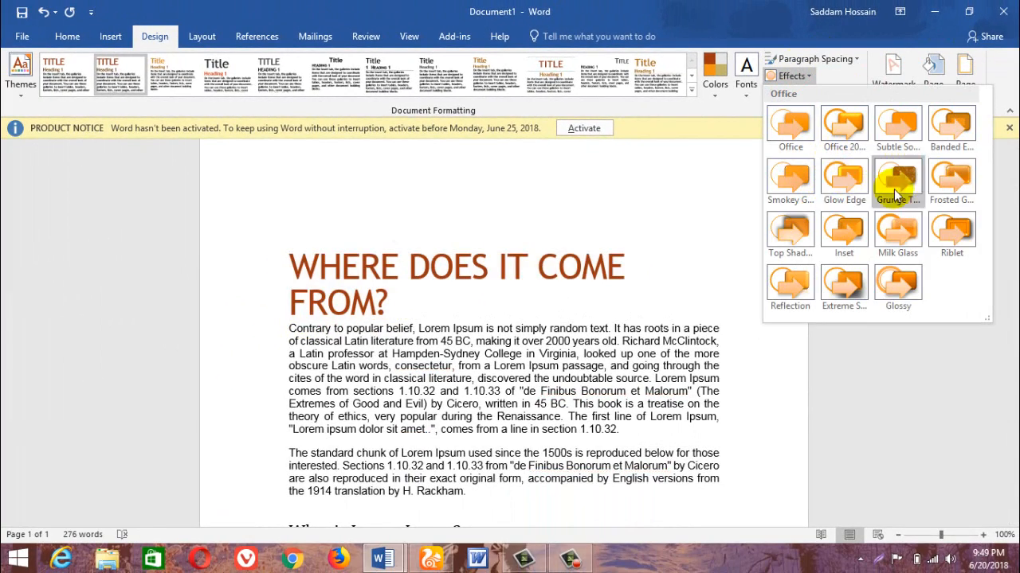
left_click(851, 128)
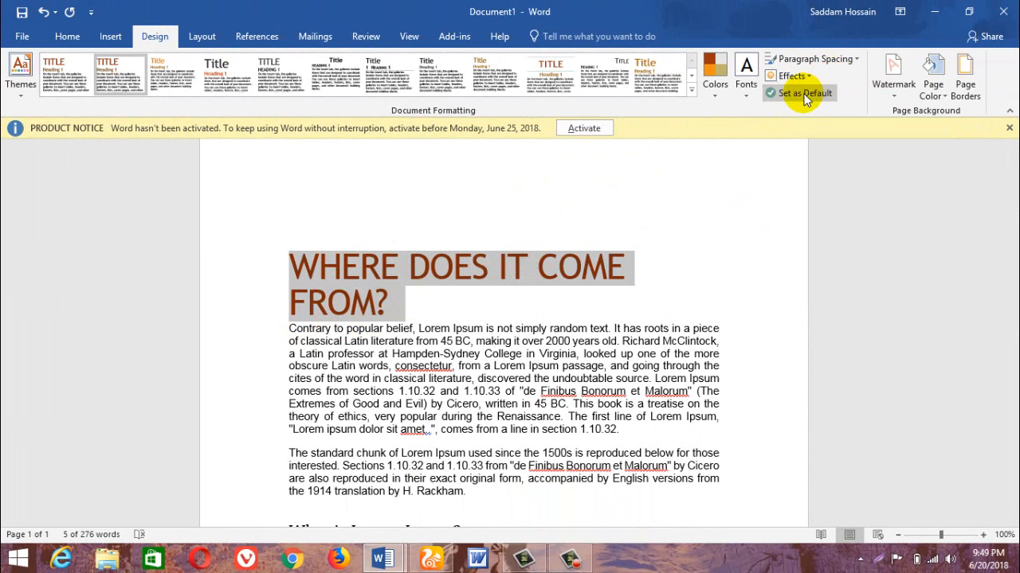
left_click(715, 87)
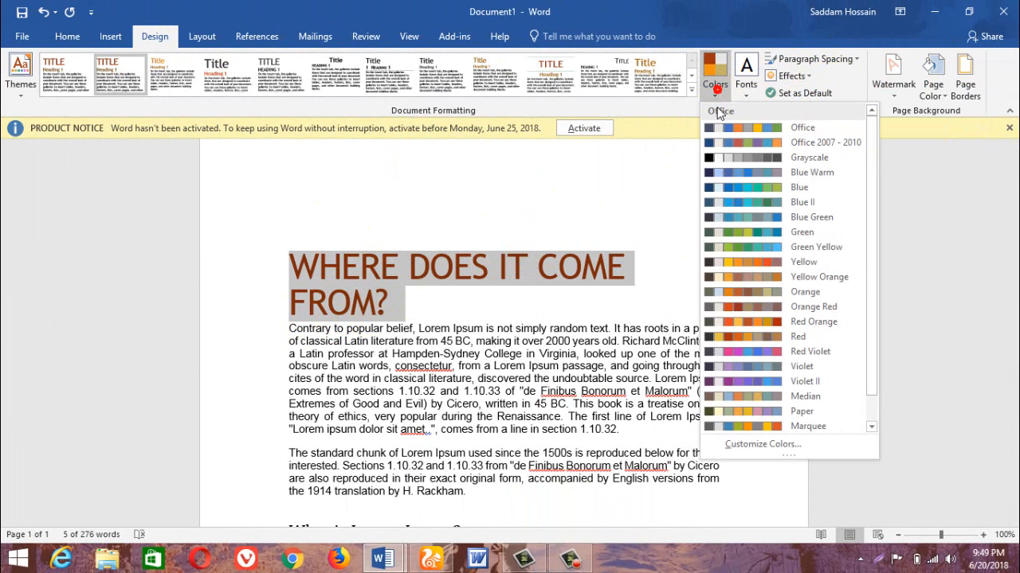
left_click(729, 378)
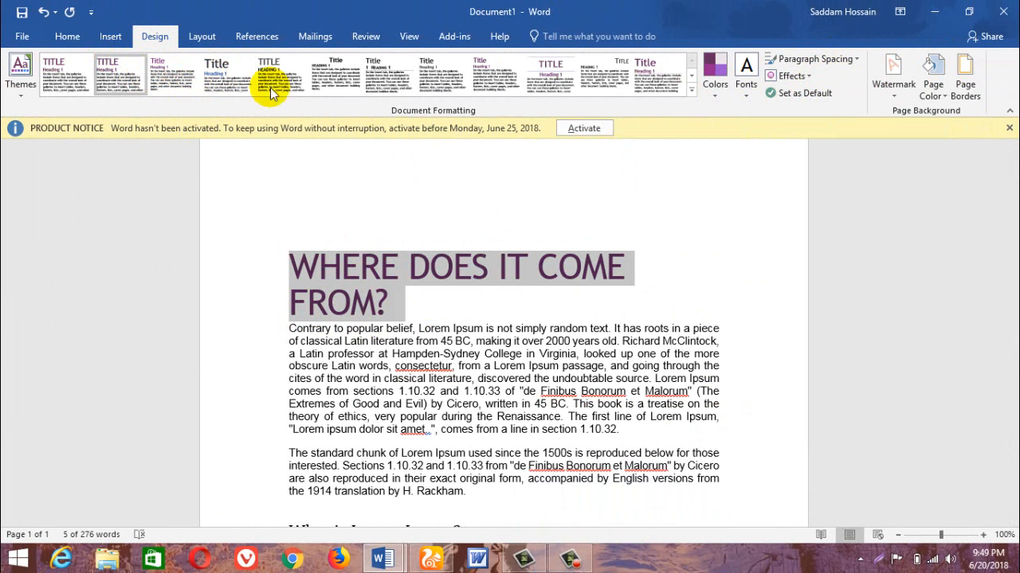
Set the current style set and theme as the default for new blank documents, and reapply the Basic (Elegant) style set.
left_click(691, 90)
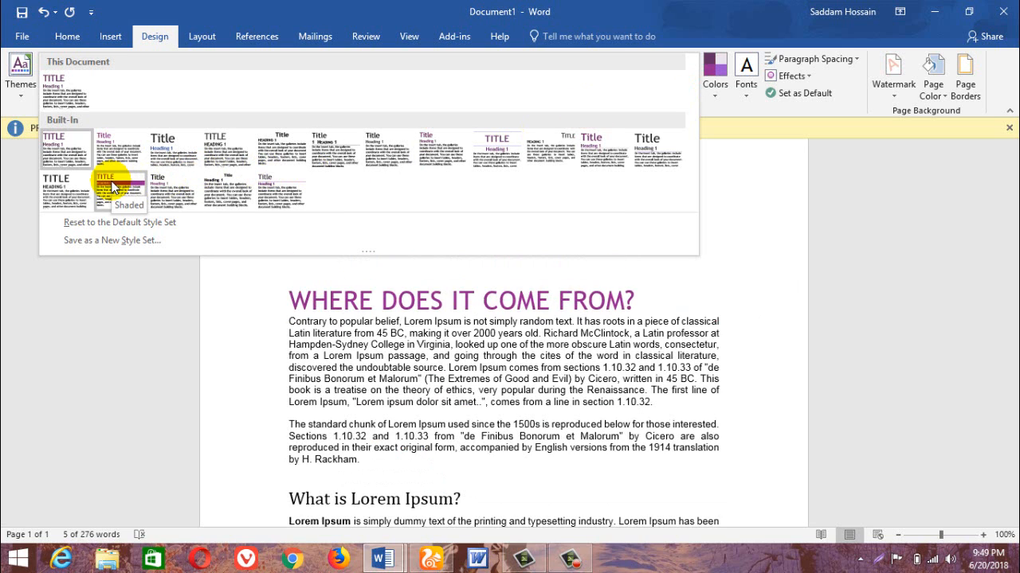
left_click(811, 96)
left_click(811, 95)
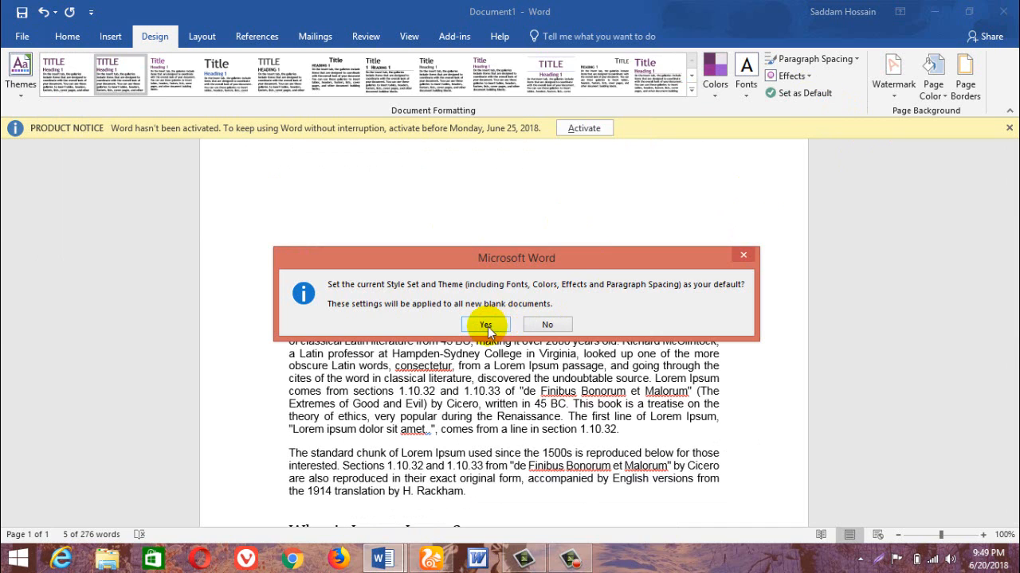
left_click(486, 326)
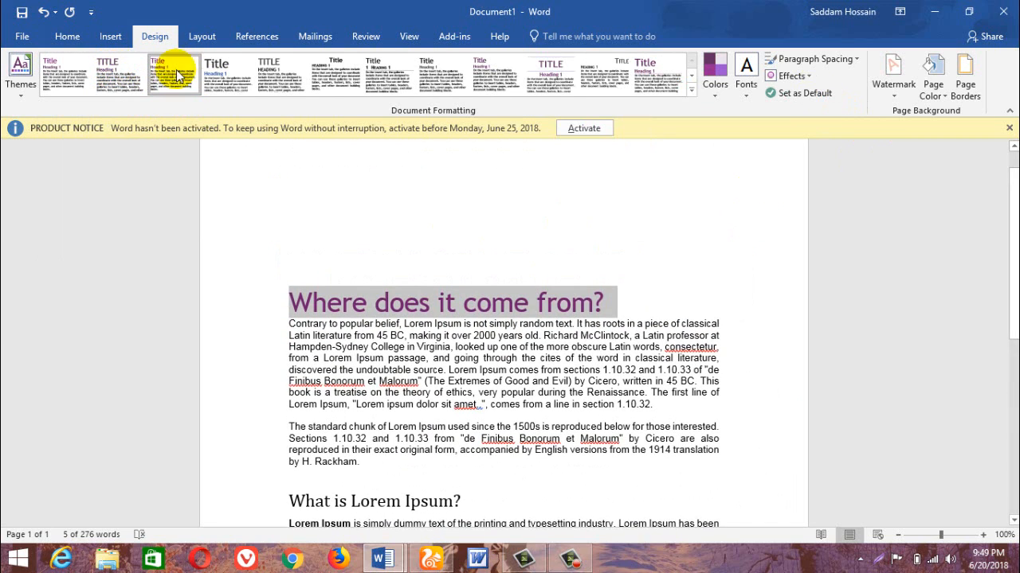
left_click(116, 75)
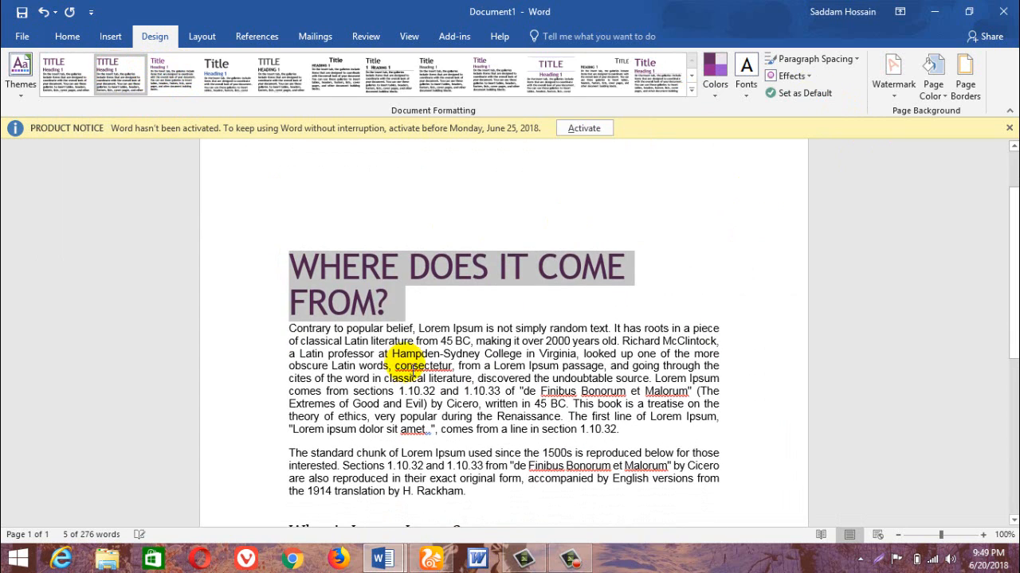
Select the whole title and change the document theme to Integral.
left_click(396, 306)
left_click_drag(398, 303, 293, 263)
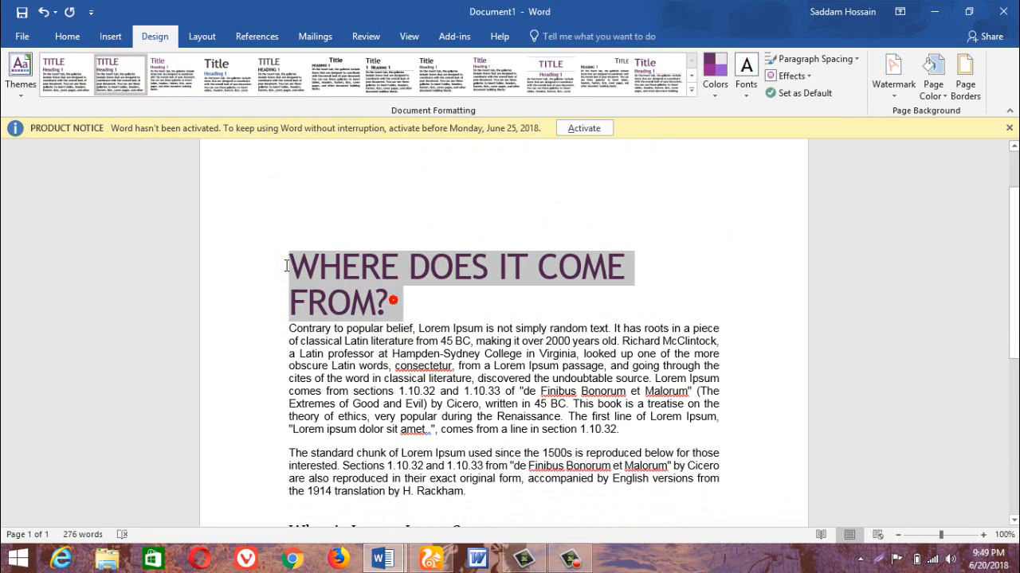
left_click(21, 87)
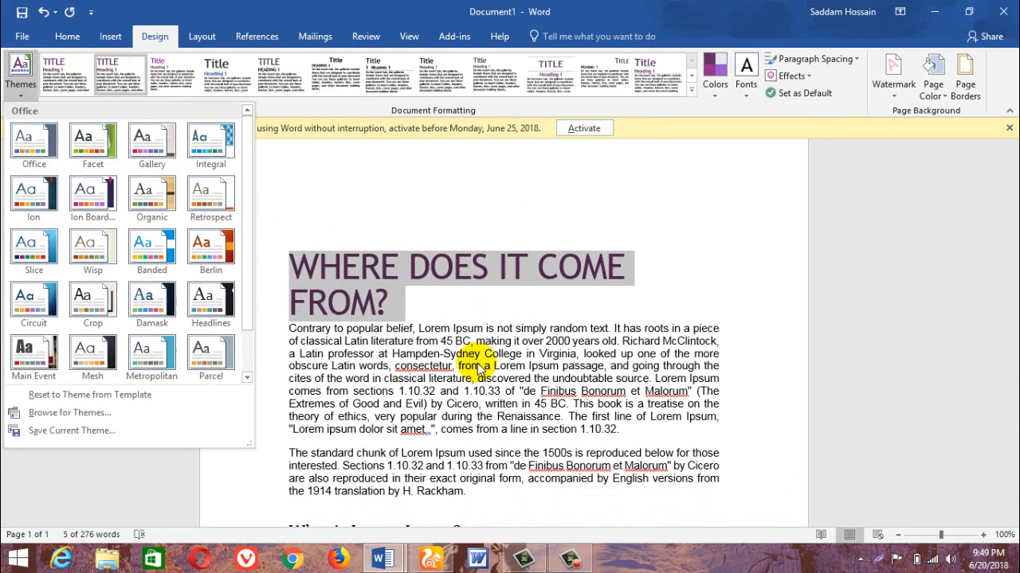
left_click(213, 141)
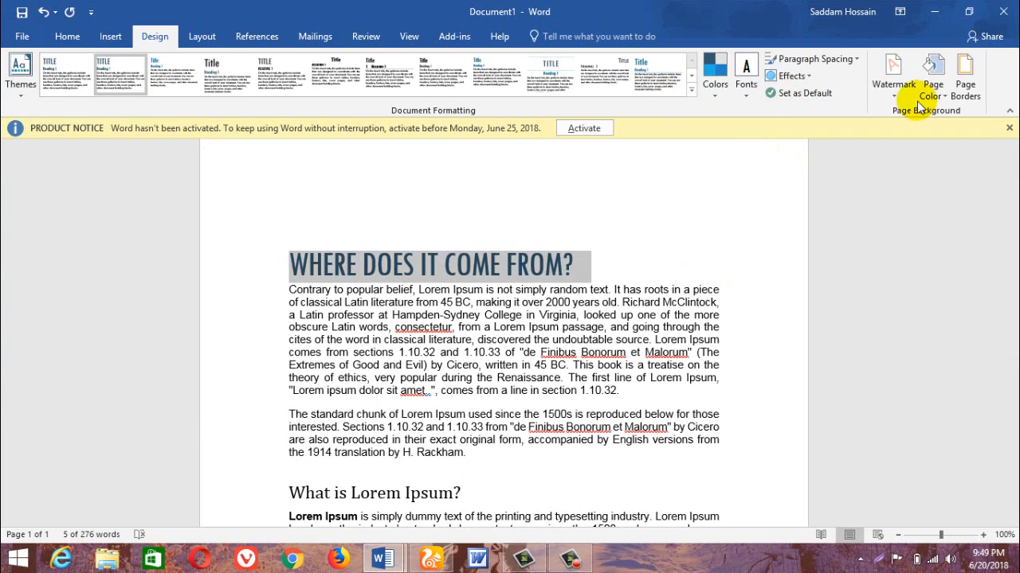
Add the built-in DO NOT COPY 1 diagonal watermark behind the document text.
left_click(621, 268)
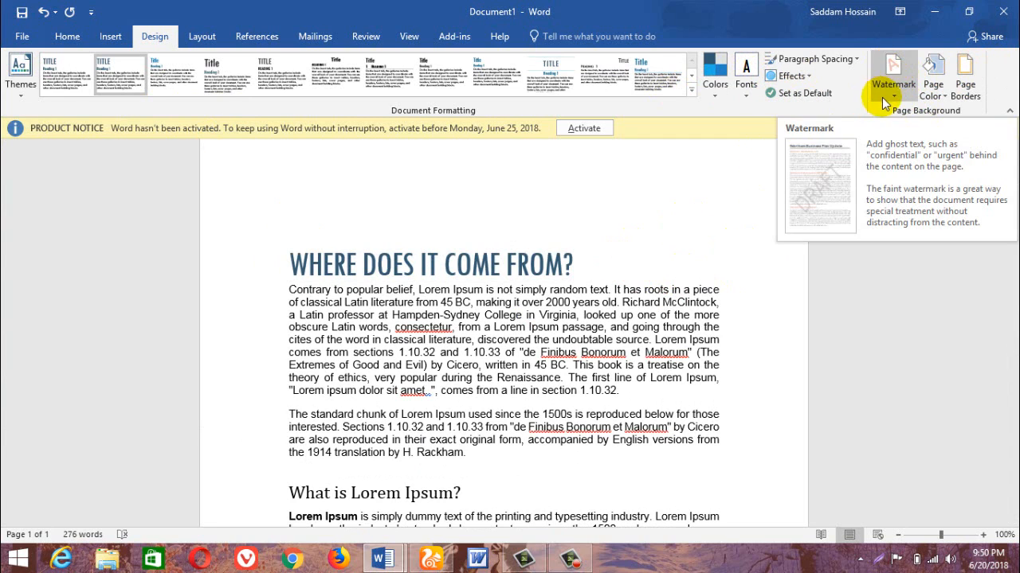
left_click(905, 77)
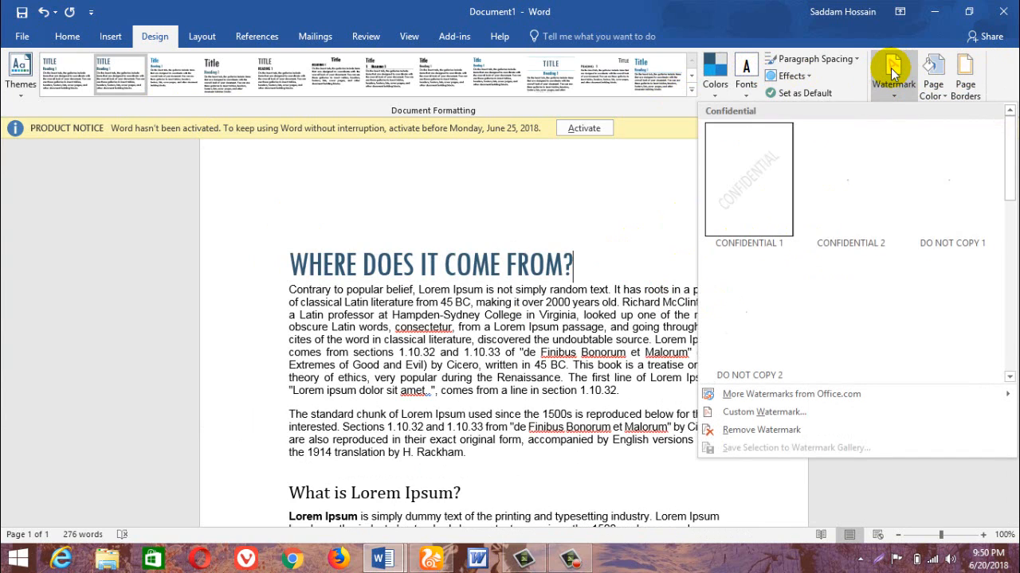
left_click(948, 190)
scroll(528, 405, "down", 4)
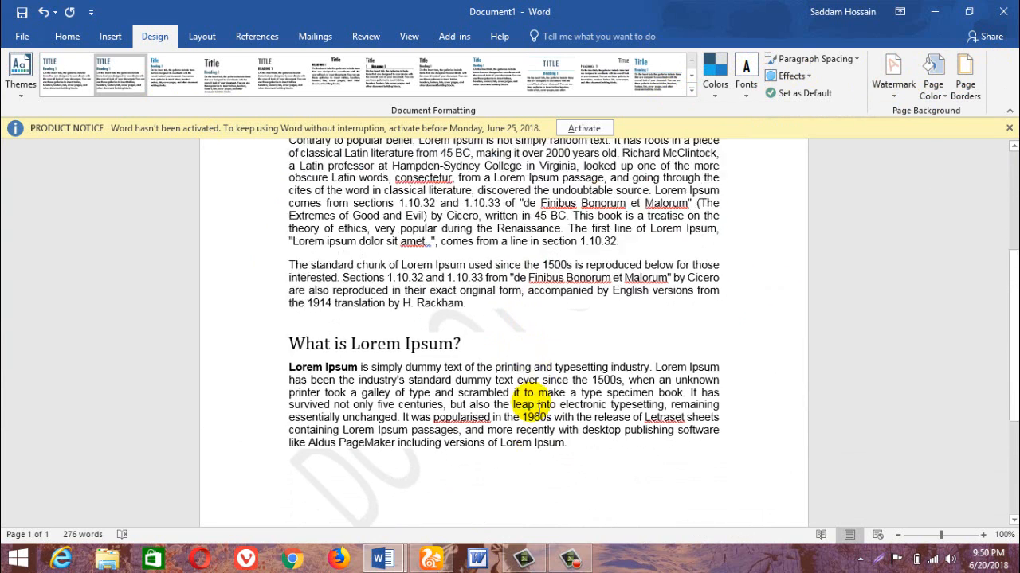
scroll(541, 406, "down", 2)
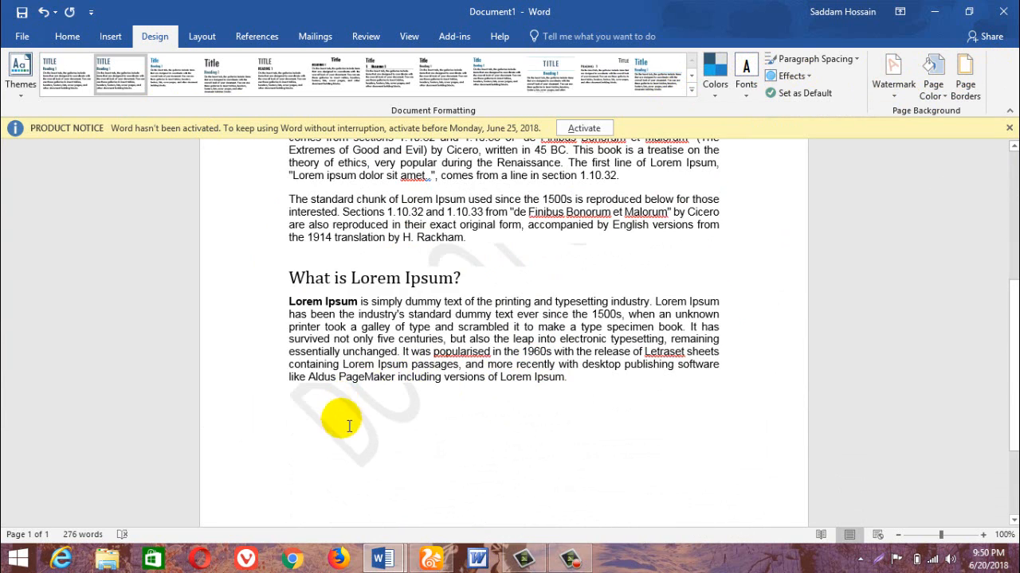
left_click(16, 86)
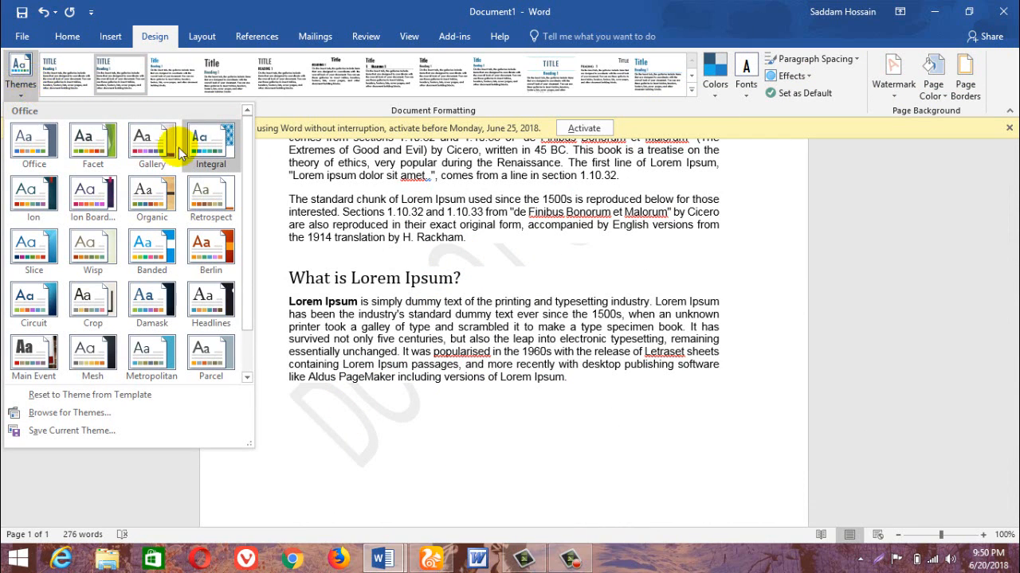
left_click(418, 384)
left_click(471, 280)
Insert a page break after the last paragraph and check the watermark on the new page.
scroll(471, 447, "down", 4)
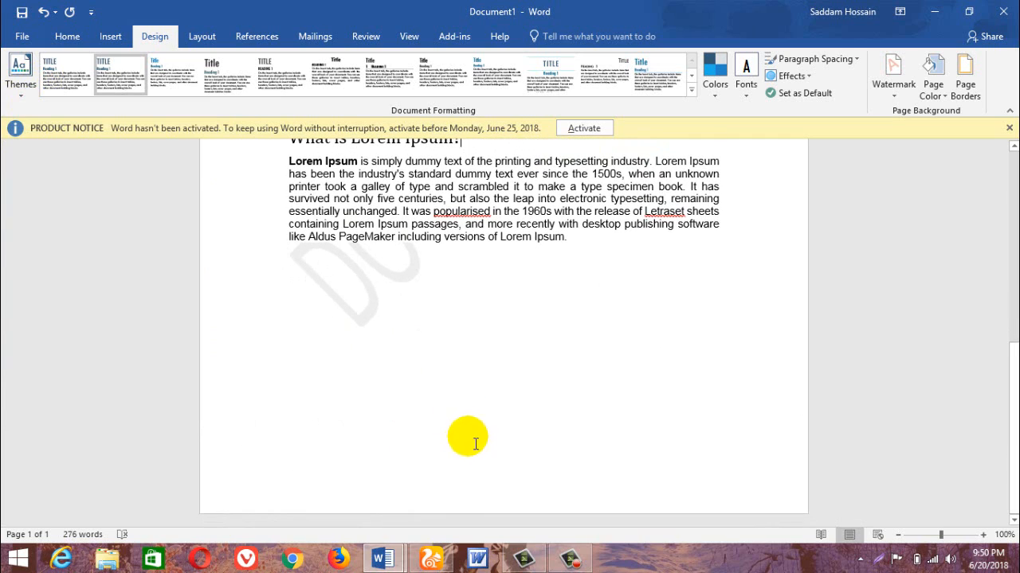
left_click(580, 246)
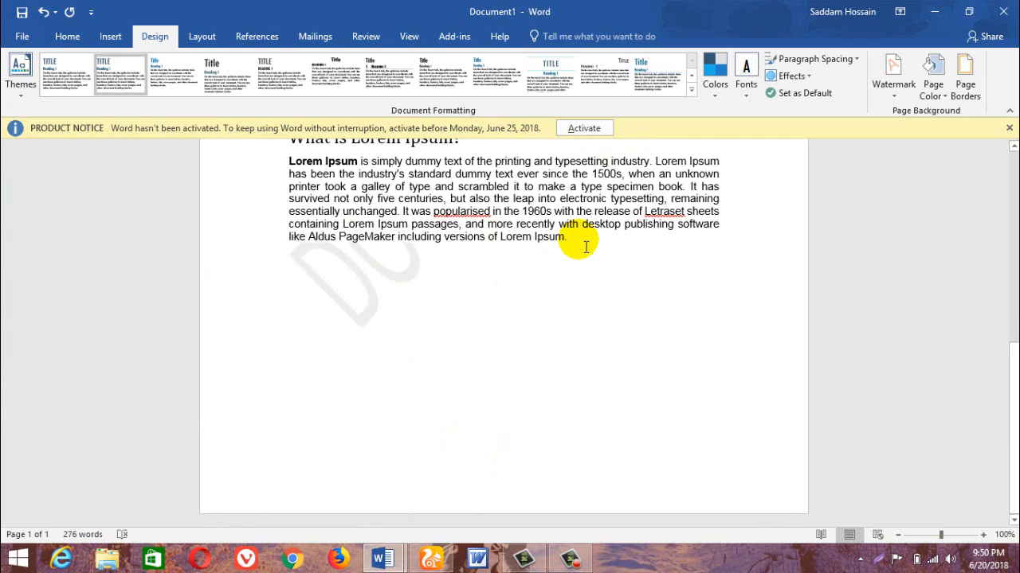
key("ctrl+Return")
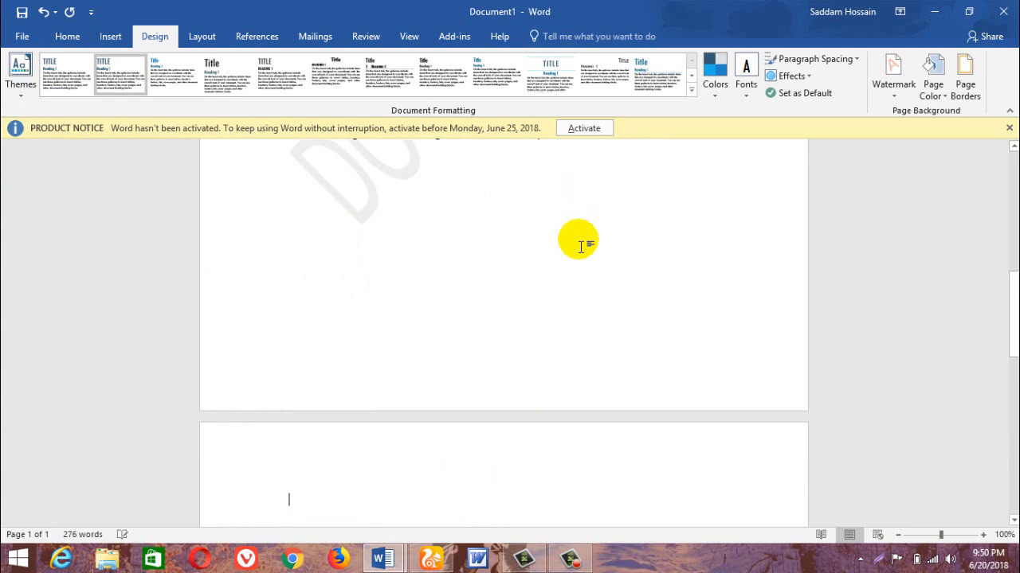
scroll(566, 287, "down", 5)
scroll(572, 299, "down", 7)
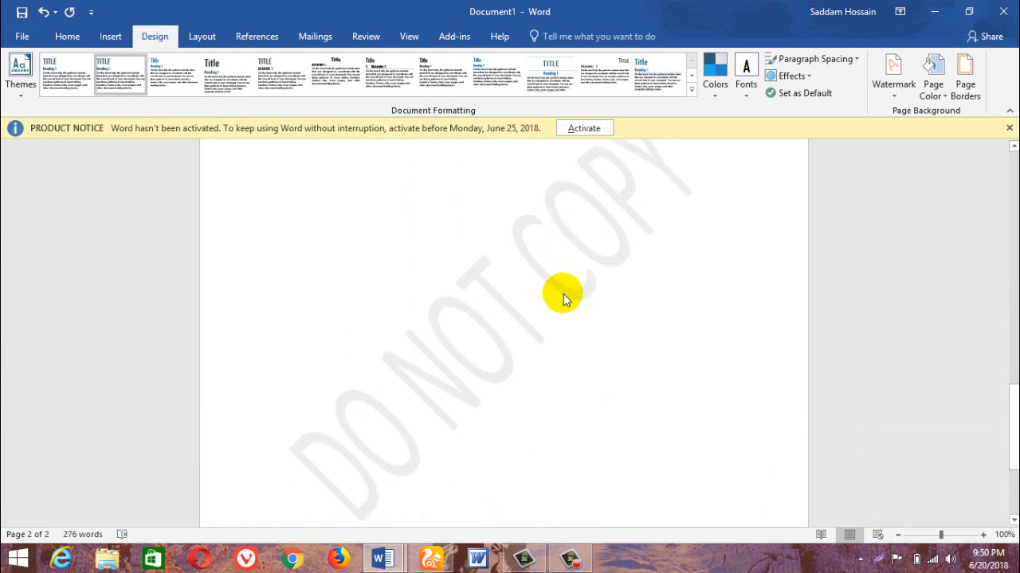
scroll(458, 376, "up", 4)
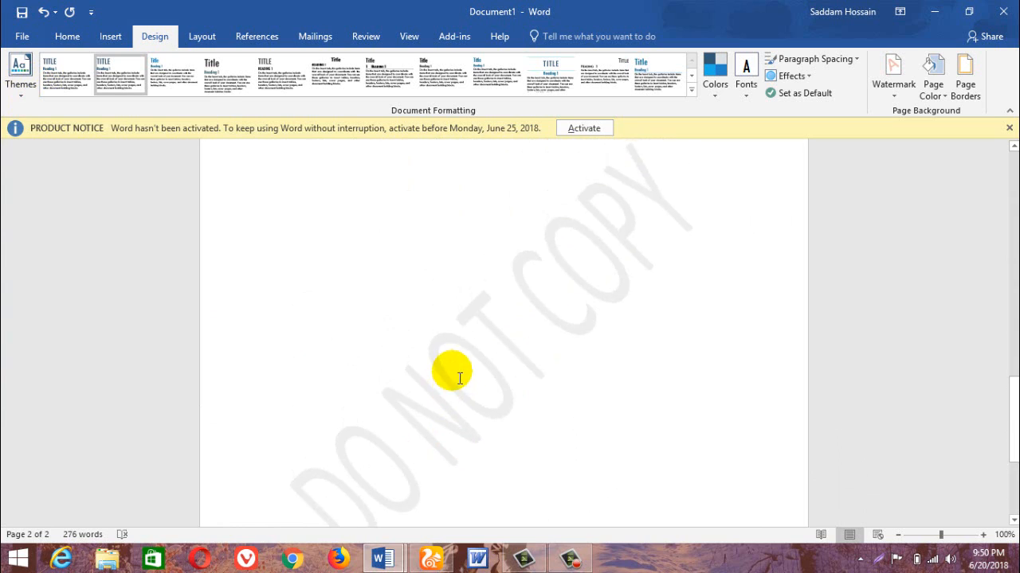
Replace the watermark with a custom text watermark reading "Bright Future It Park".
left_click(890, 88)
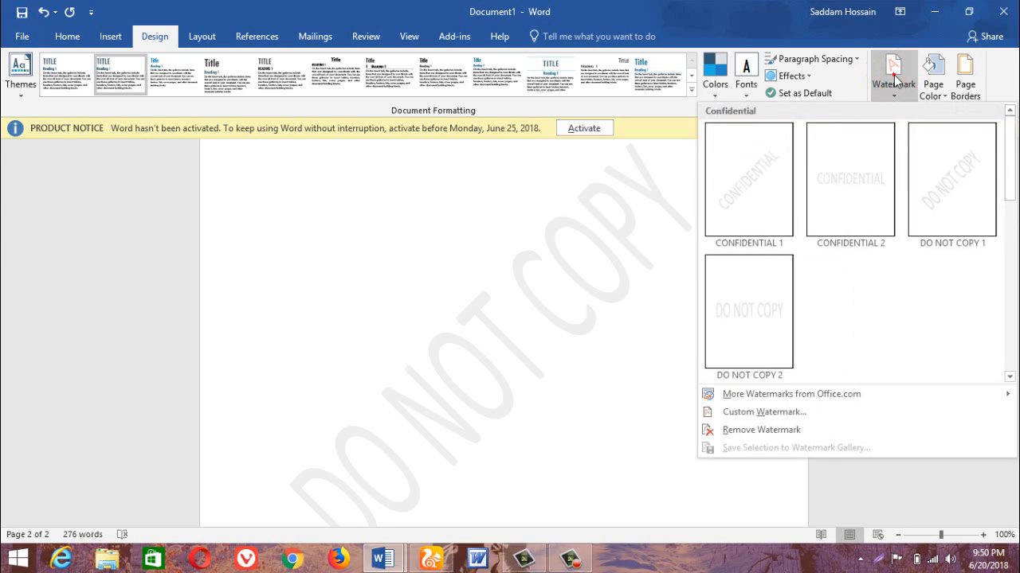
left_click(782, 414)
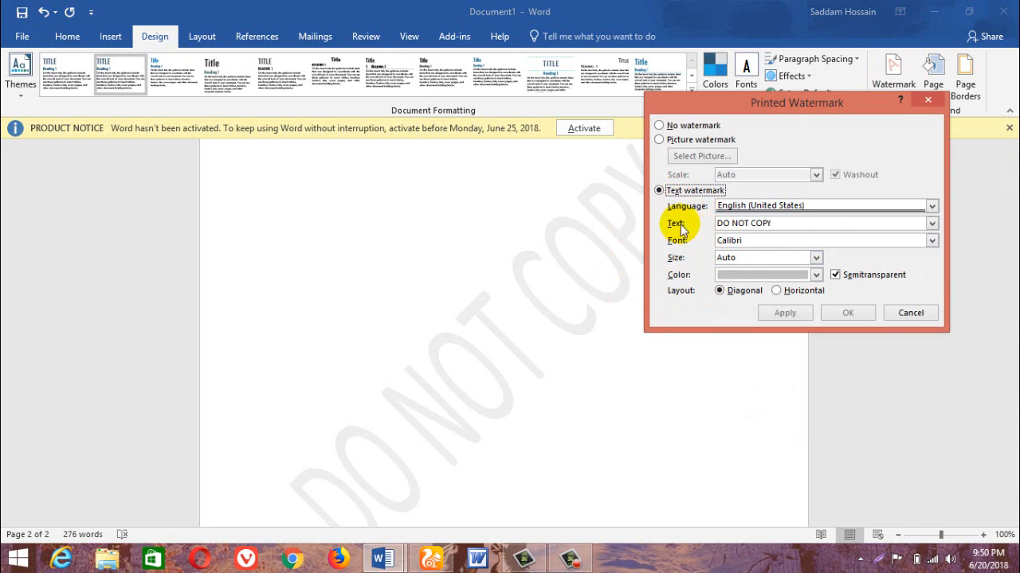
left_click(779, 224)
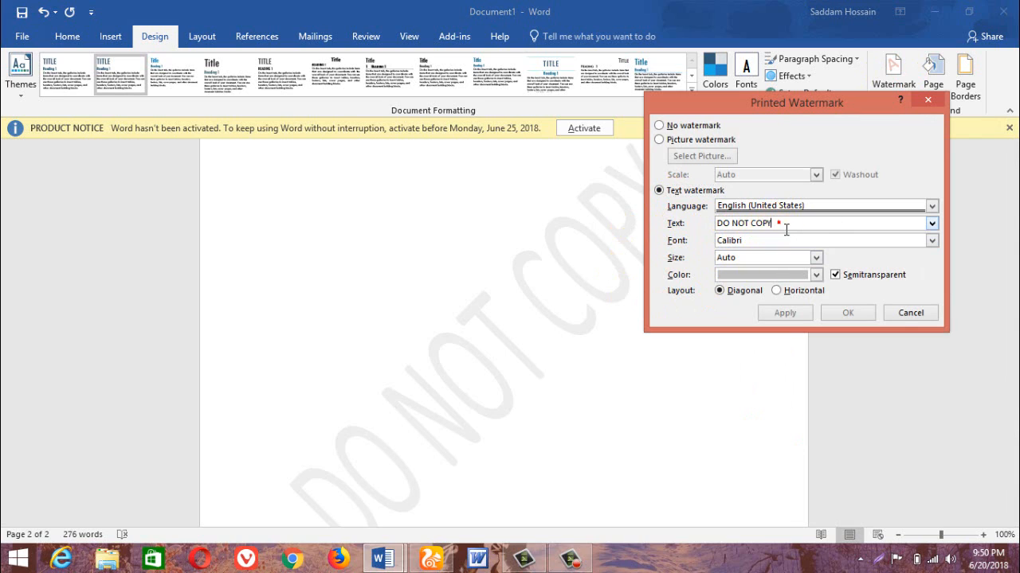
left_click_drag(765, 228, 709, 228)
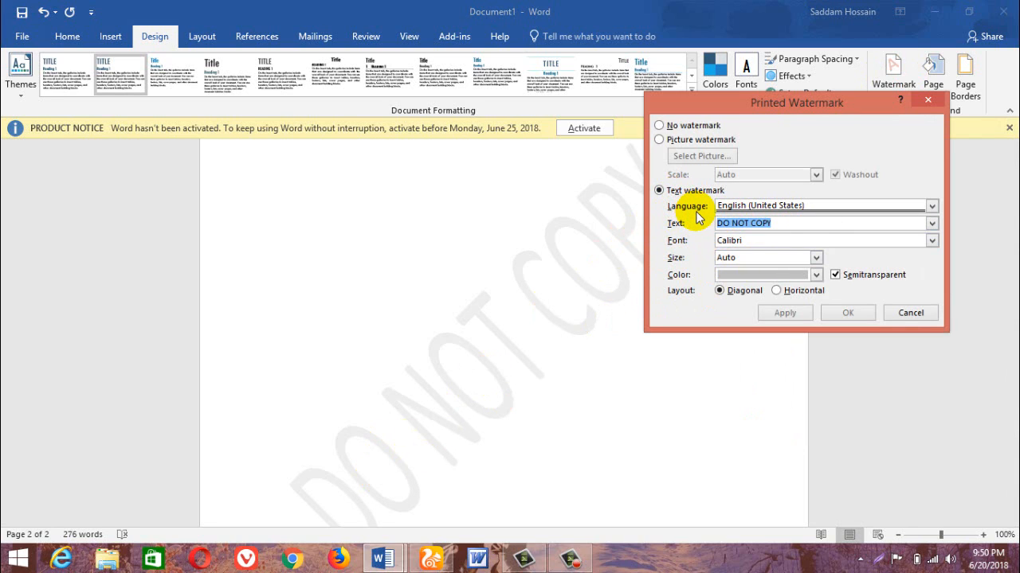
type("Brig")
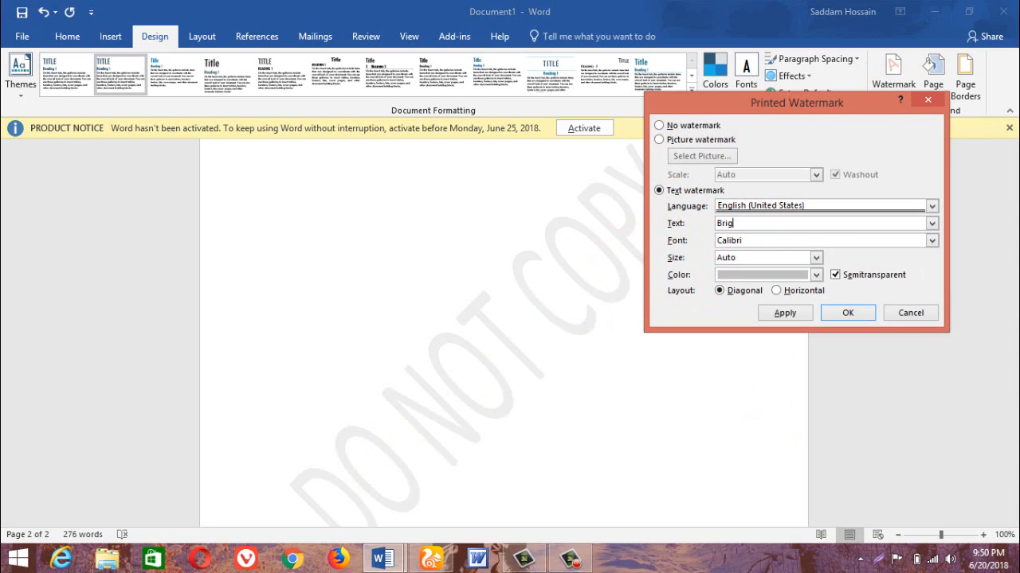
type("ht Future It Park")
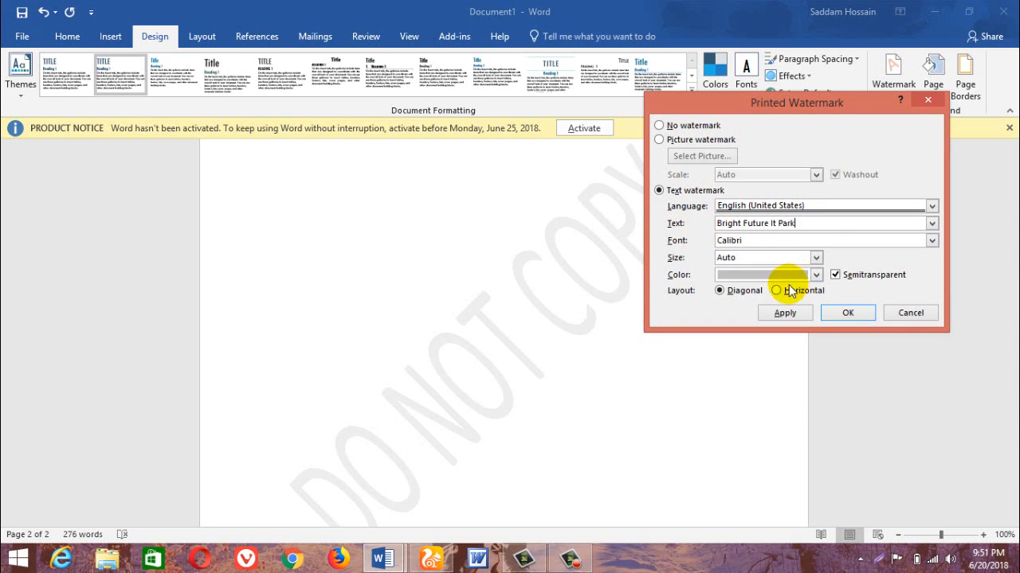
left_click(784, 312)
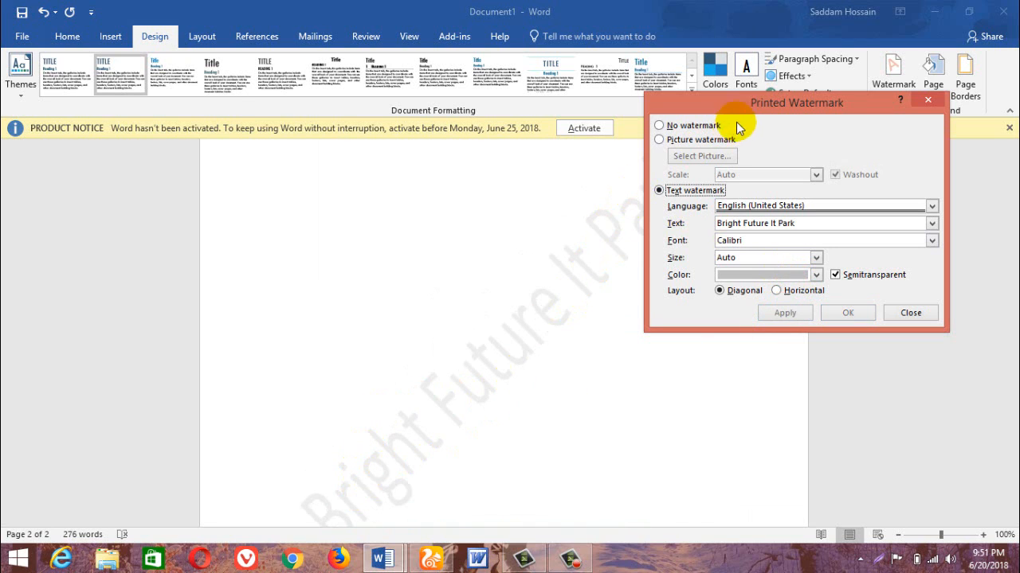
Change the custom watermark's color to light blue and turn off its semitransparency.
left_click_drag(746, 100, 802, 100)
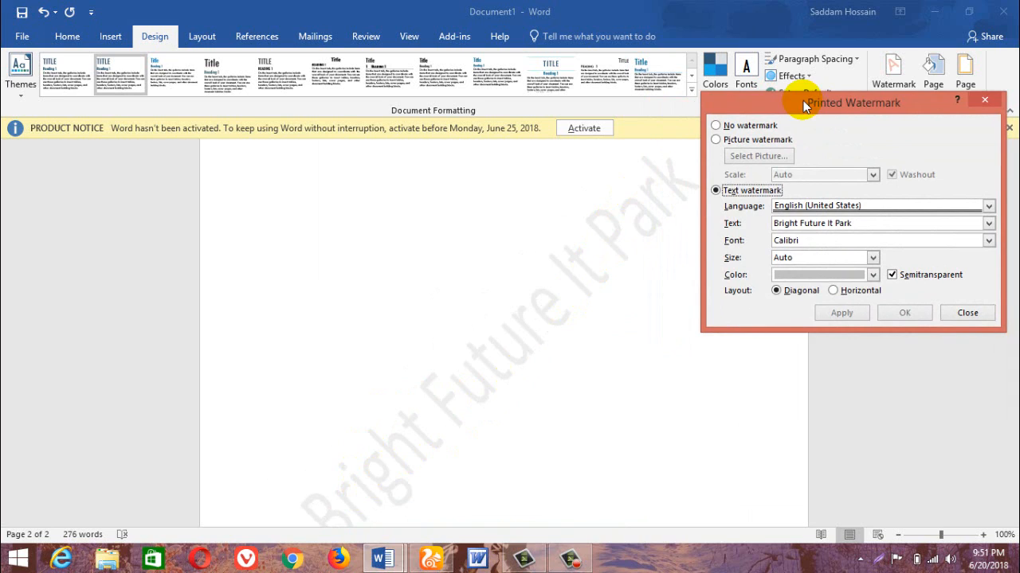
left_click(809, 275)
left_click(829, 357)
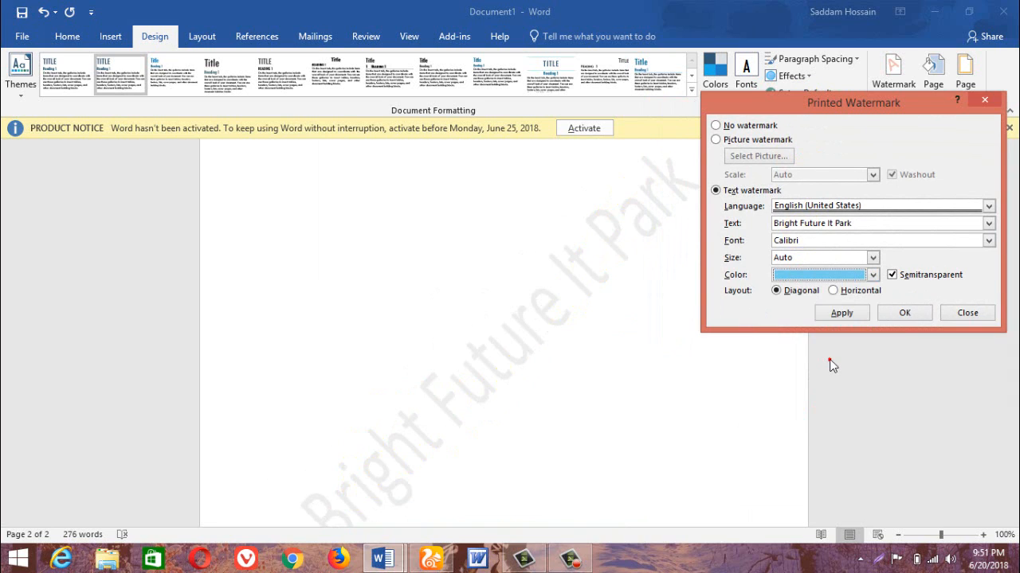
left_click(836, 312)
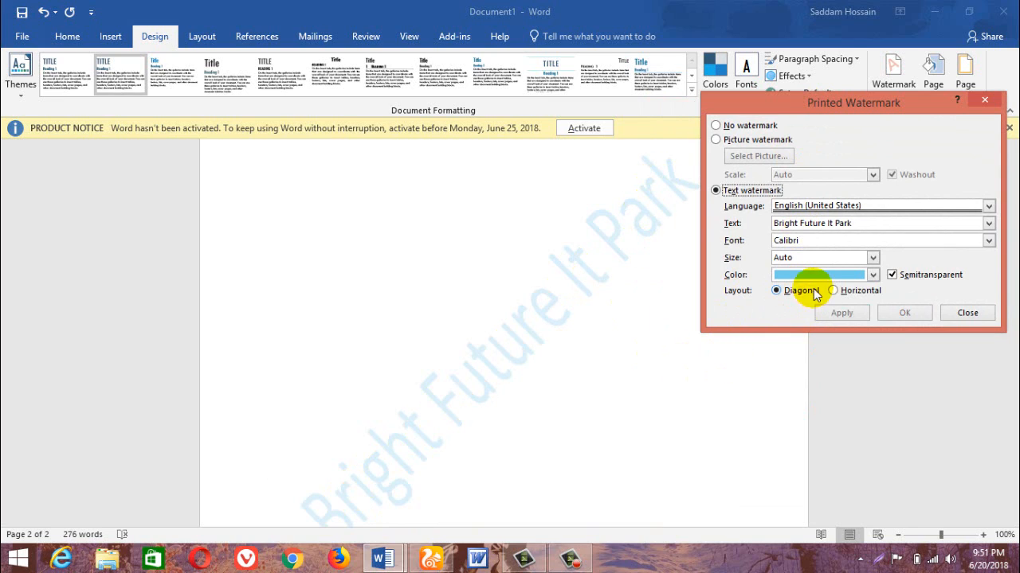
left_click(891, 274)
left_click(839, 313)
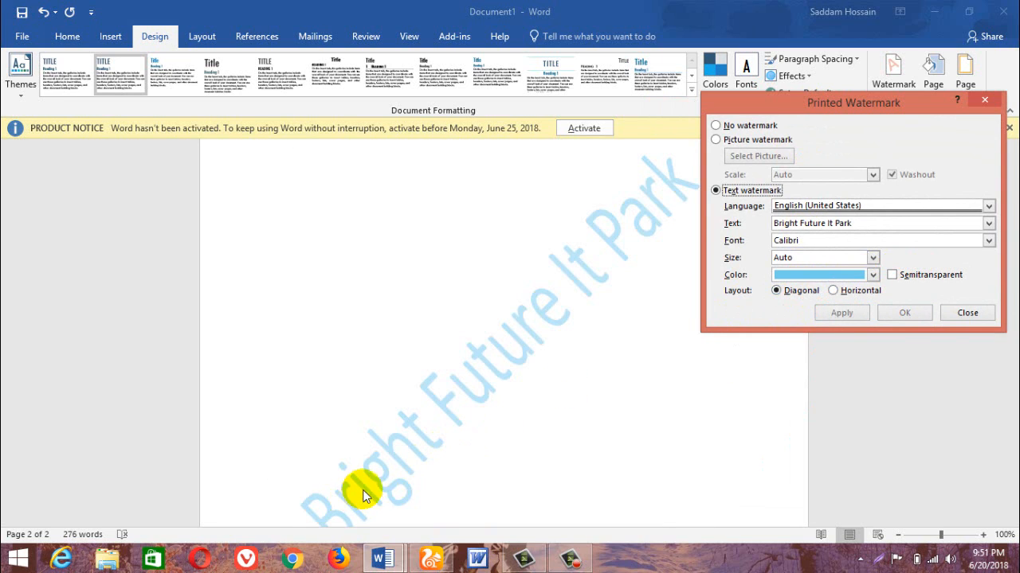
Change the "Bright Future It Park" watermark's color to the standard red and apply it.
left_click(805, 276)
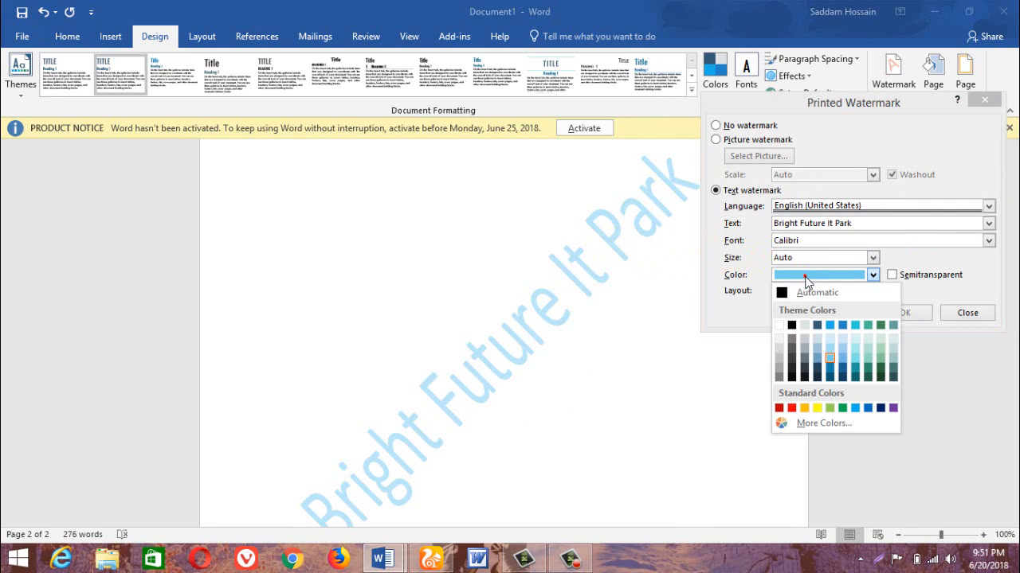
left_click(791, 408)
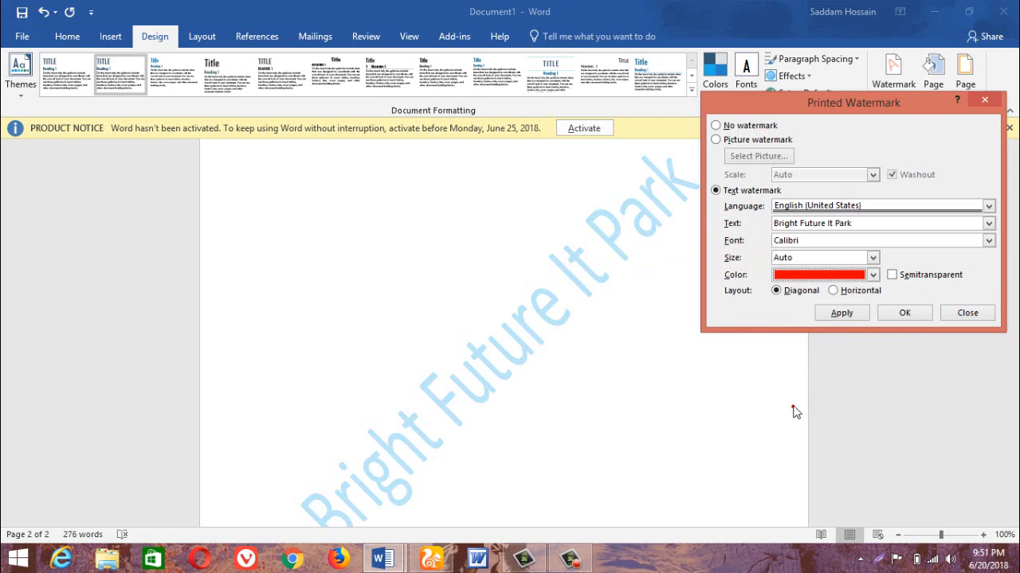
left_click(844, 313)
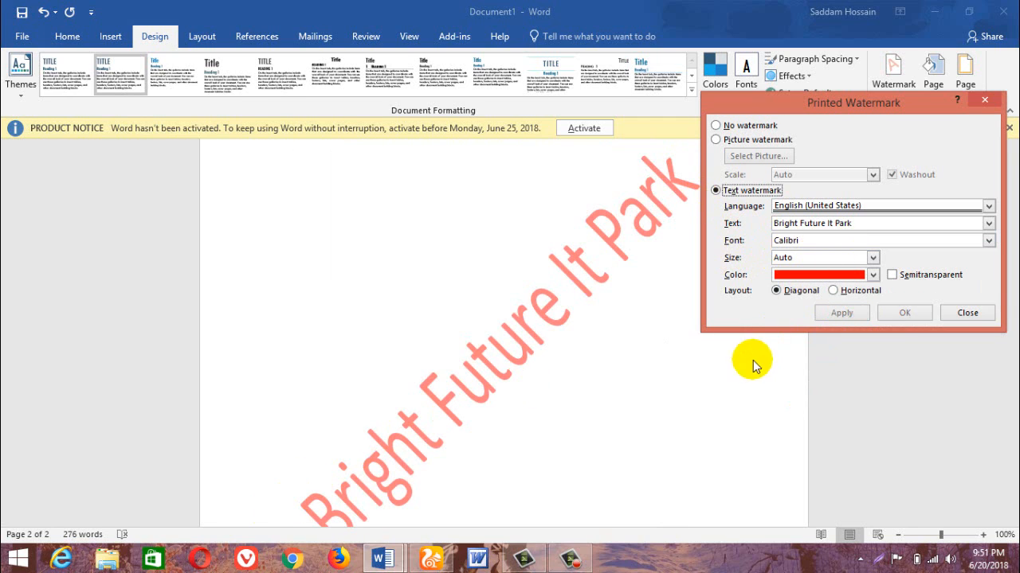
Try the horizontal layout on the text watermark and switch it back to diagonal.
left_click(833, 291)
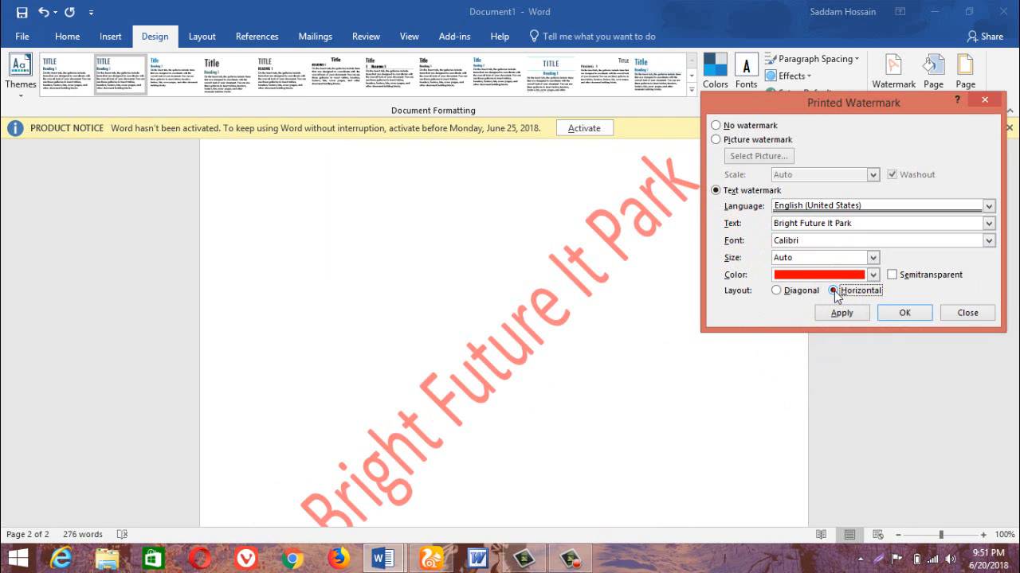
left_click(842, 313)
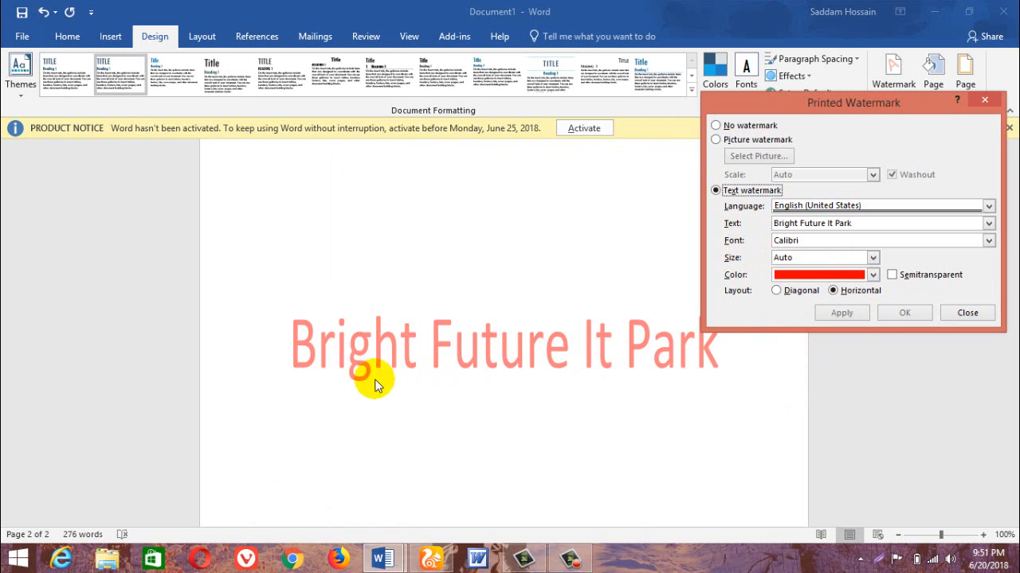
left_click(794, 291)
left_click(841, 313)
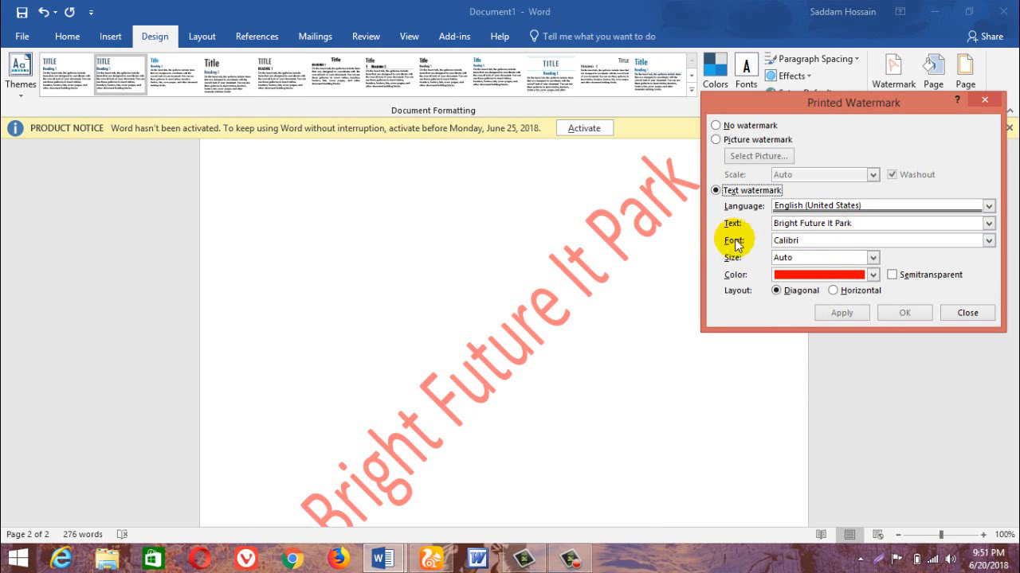
Set the text watermark's font to Century Schoolbook and apply it.
left_click(988, 240)
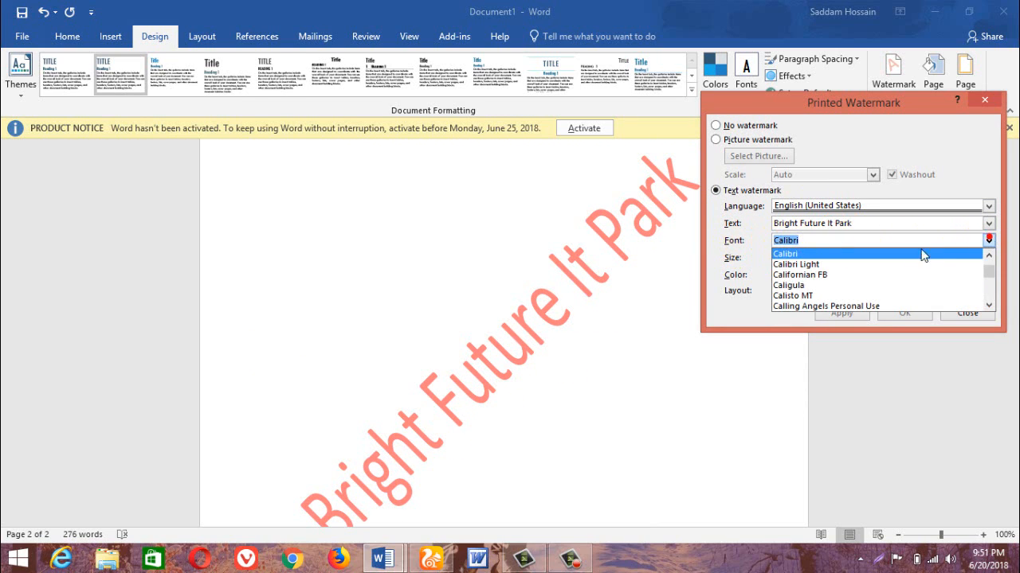
scroll(857, 289, "down", 4)
left_click(857, 287)
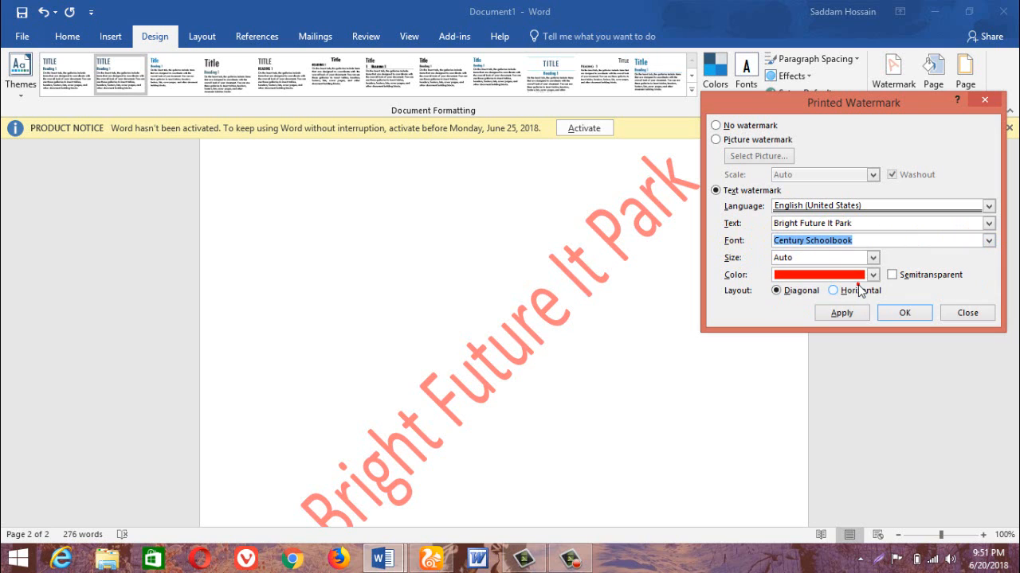
left_click(841, 312)
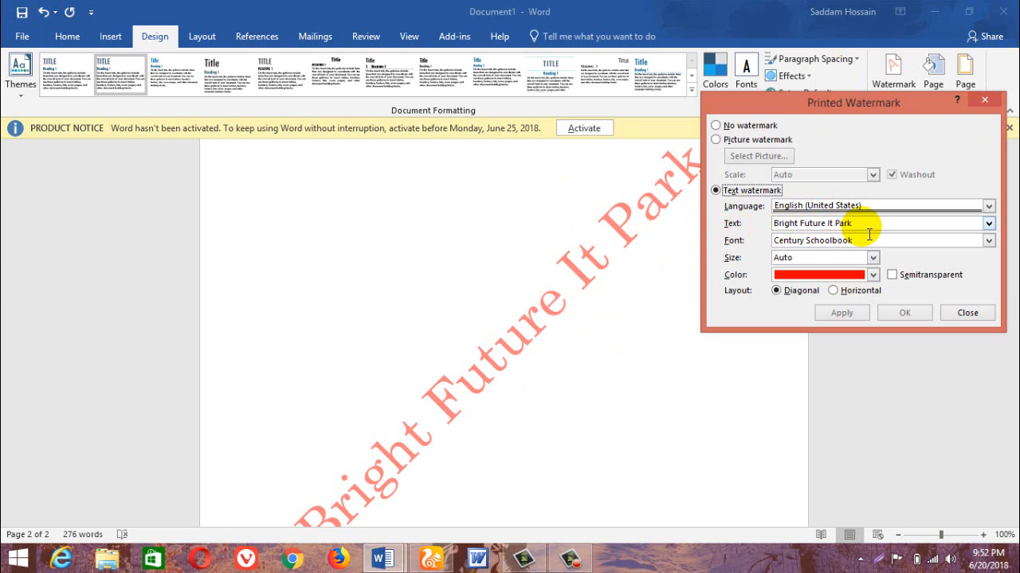
Replace the watermark text with the Bengali word "বাংলাদেশ" and apply it.
left_click_drag(854, 224, 781, 224)
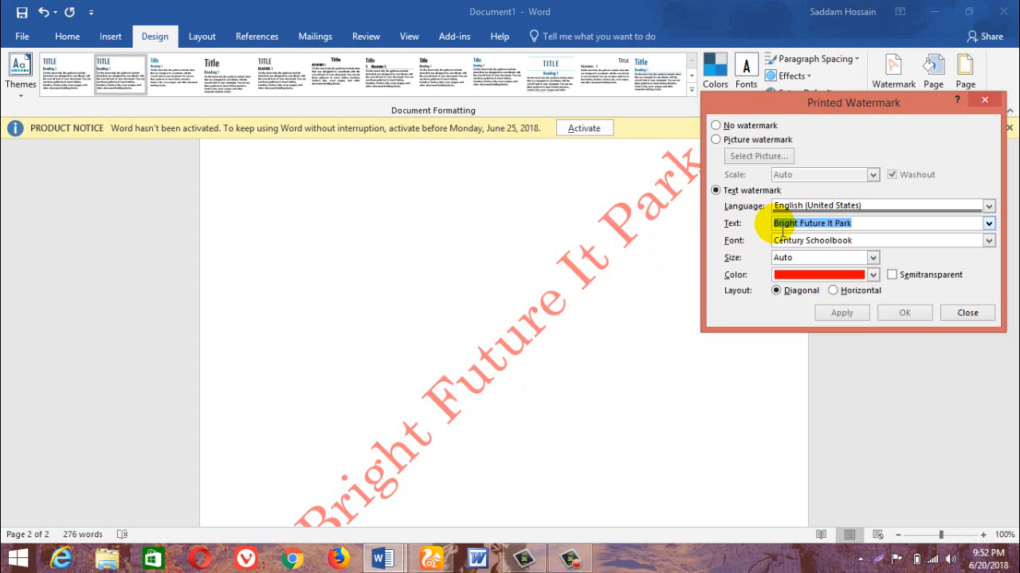
key("BackSpace")
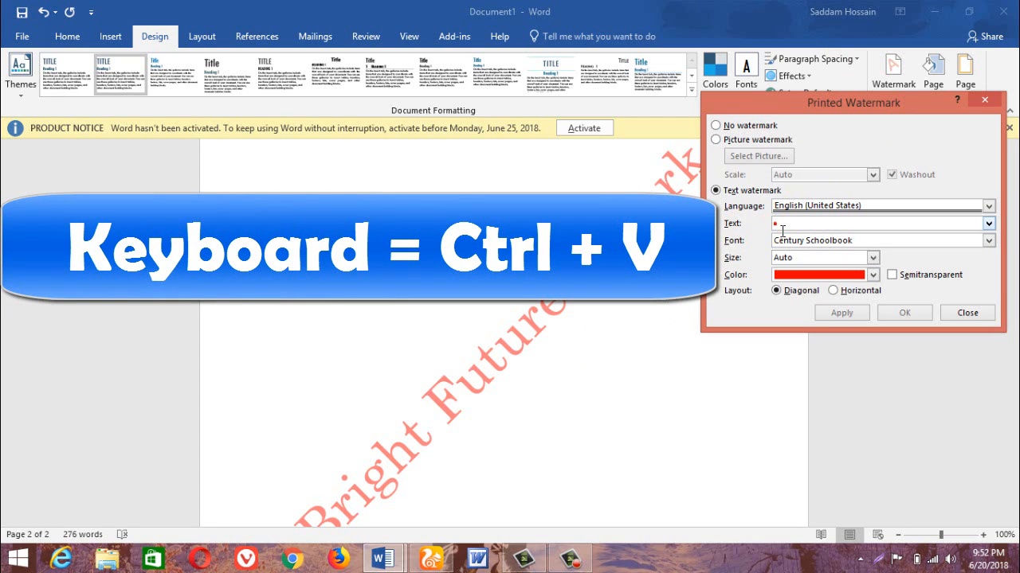
type("বাংলা")
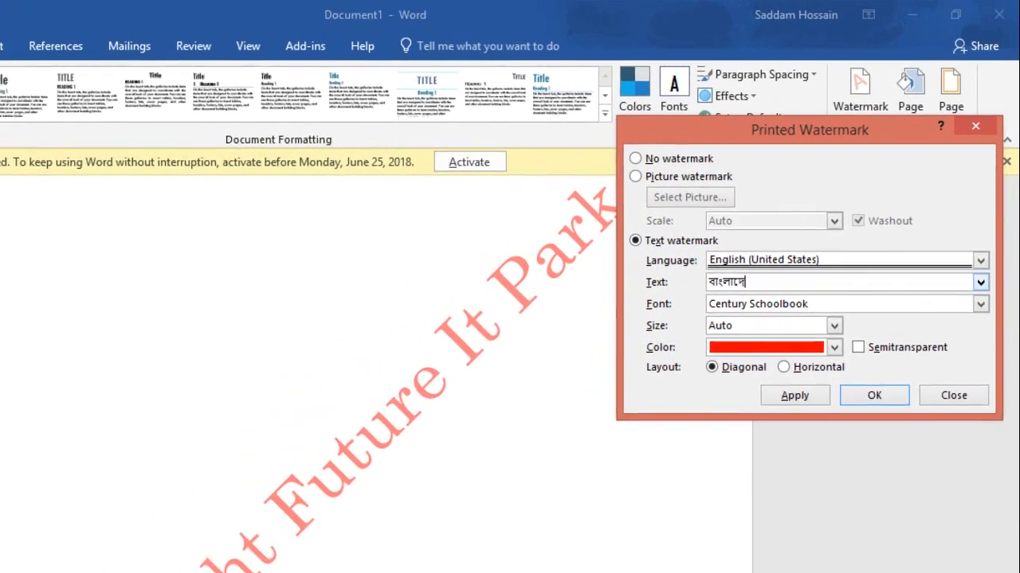
type("দেশ")
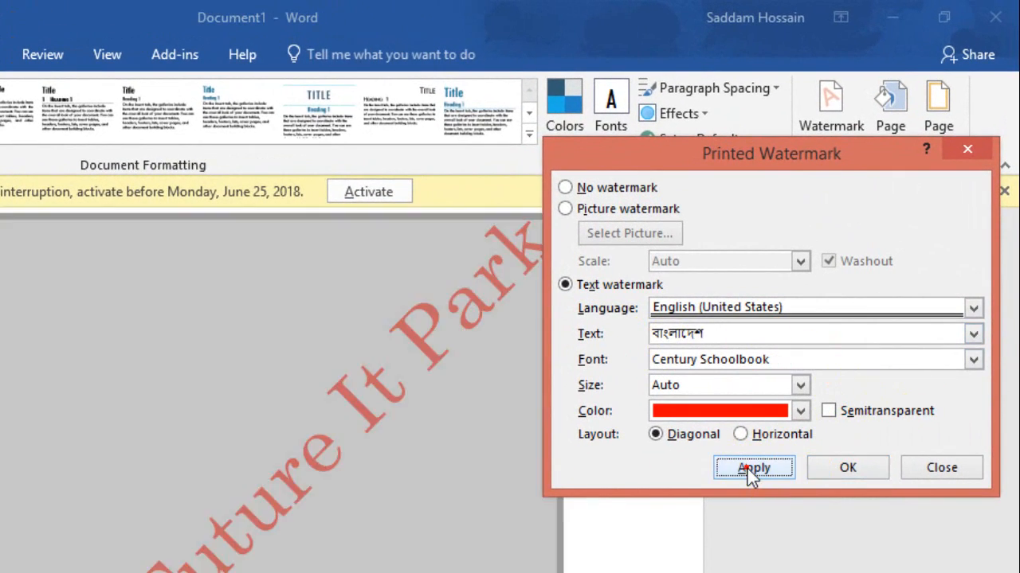
left_click(753, 469)
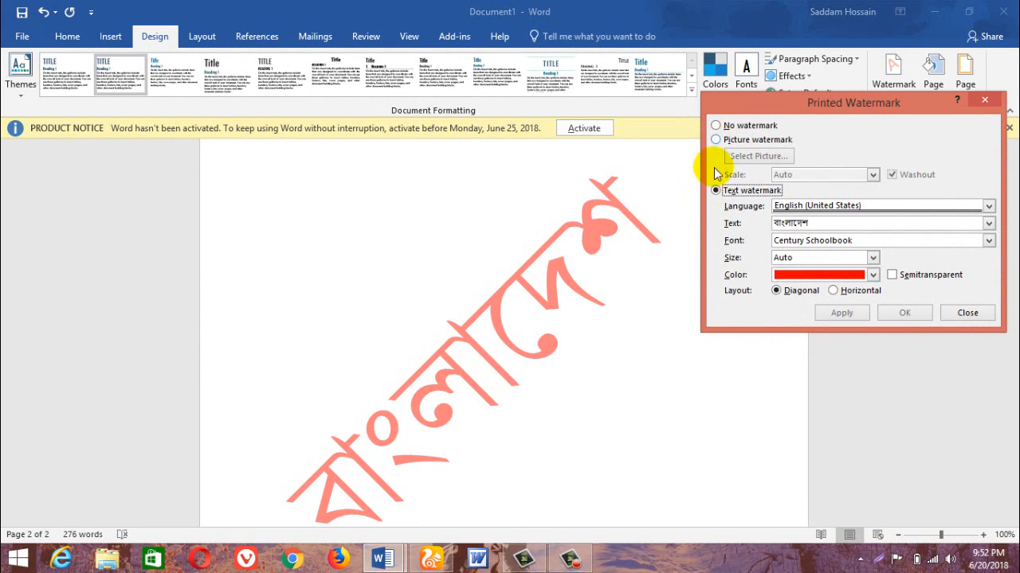
Switch to a picture watermark using the file 687633_sad-lonely-girl-wallpapers_1366x768_h from the Alone folder inside PICTURE, and apply it.
left_click(725, 141)
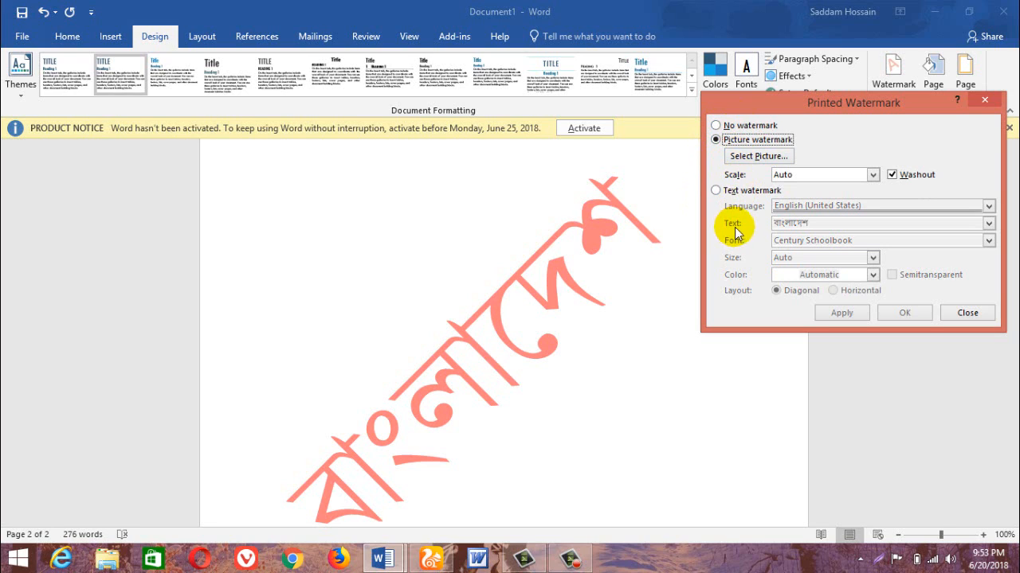
left_click(746, 157)
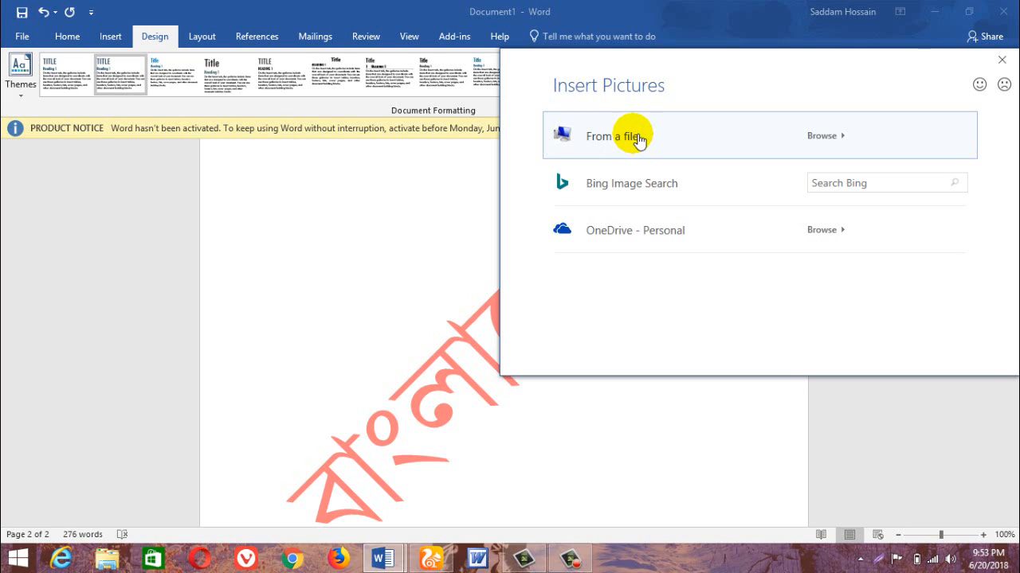
left_click(821, 137)
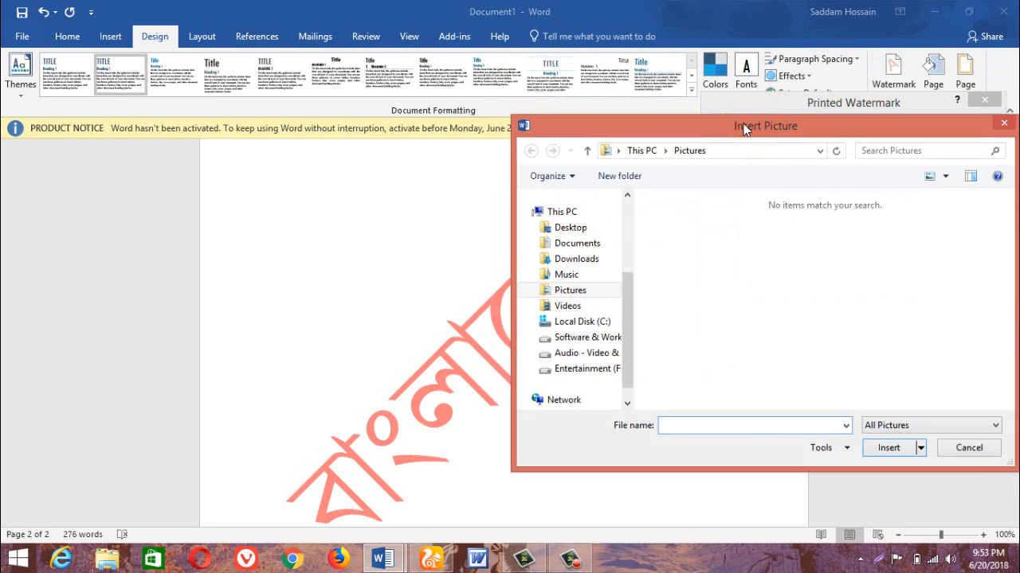
left_click_drag(743, 123, 591, 93)
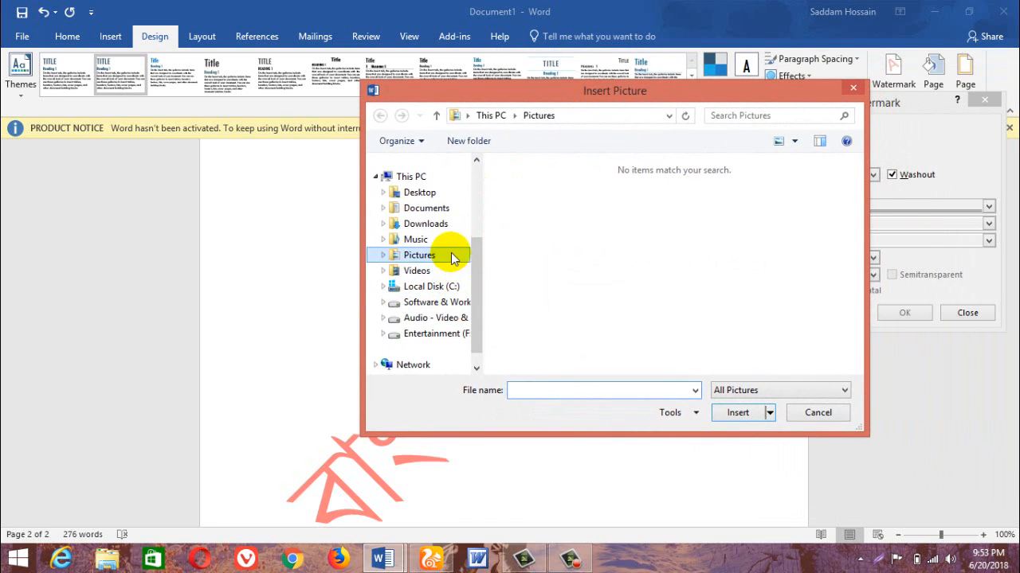
left_click(446, 321)
double_click(548, 252)
double_click(553, 205)
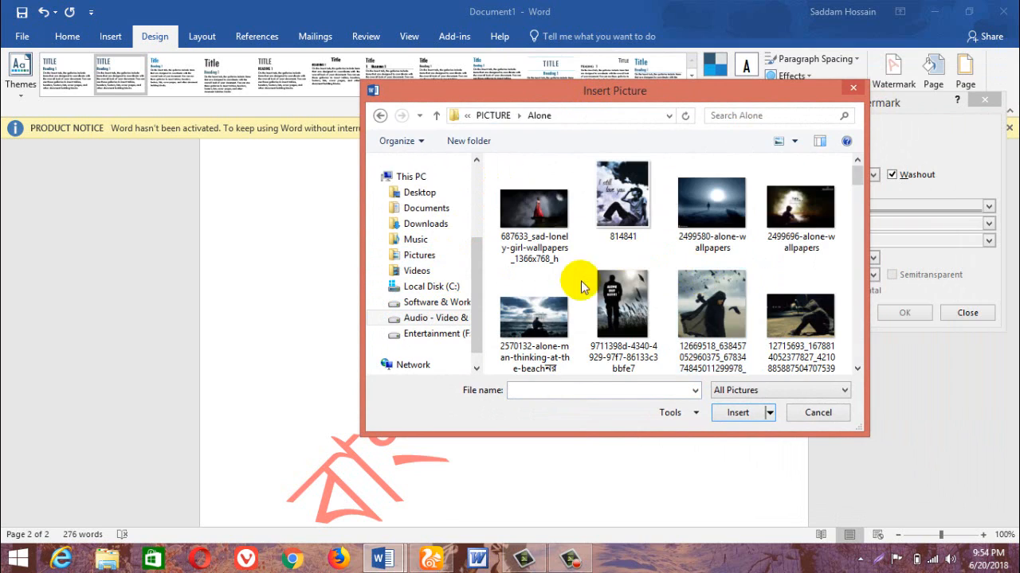
left_click(548, 226)
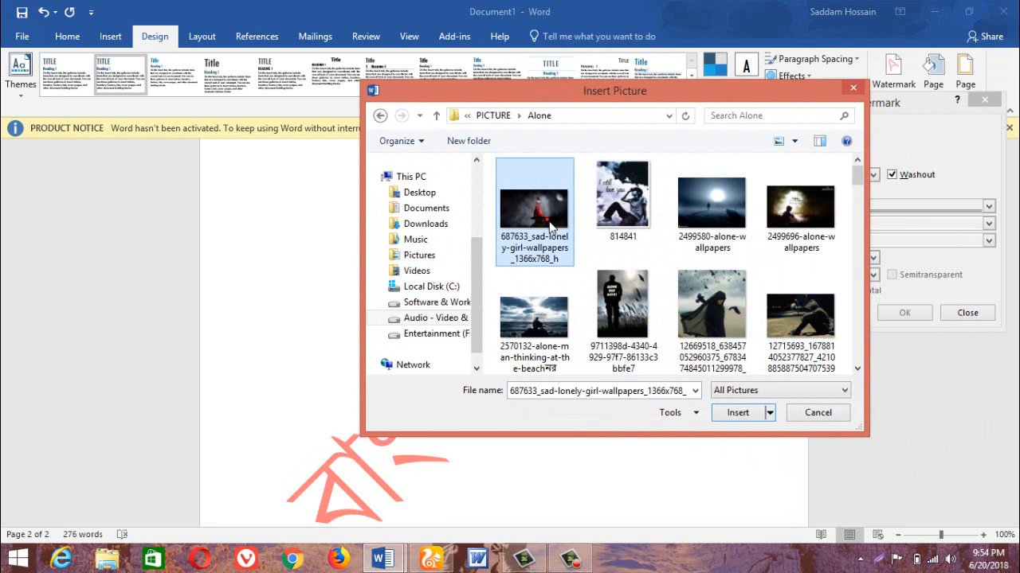
left_click(734, 413)
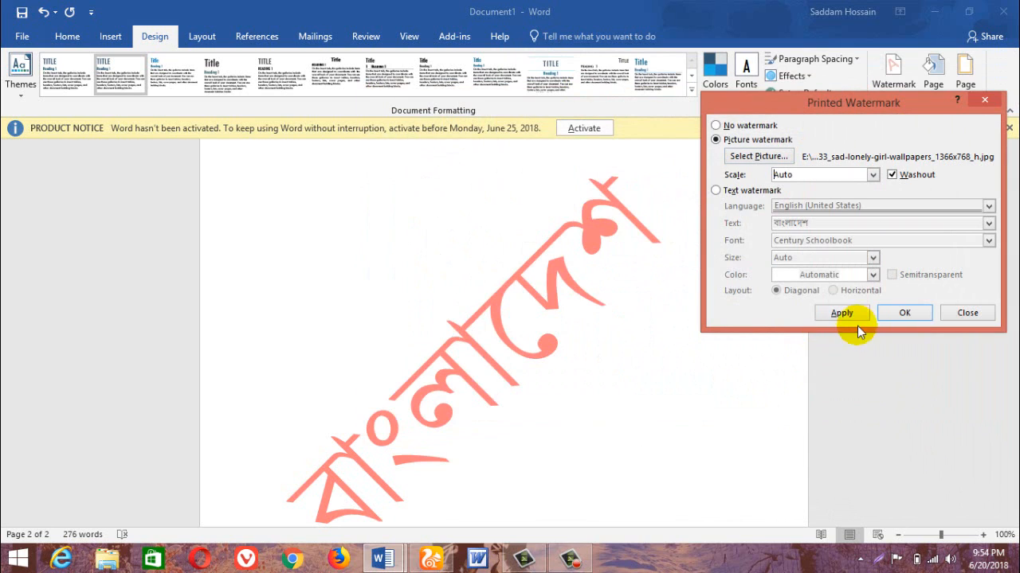
left_click(842, 313)
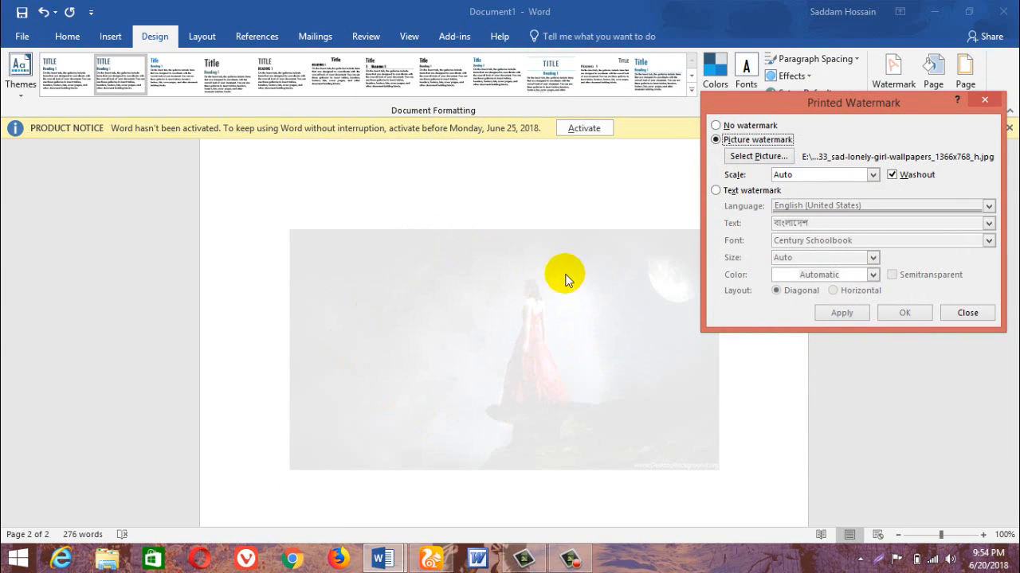
Turn off washout for the picture watermark, close its settings and check the watermark behind the text on page 1.
left_click(892, 173)
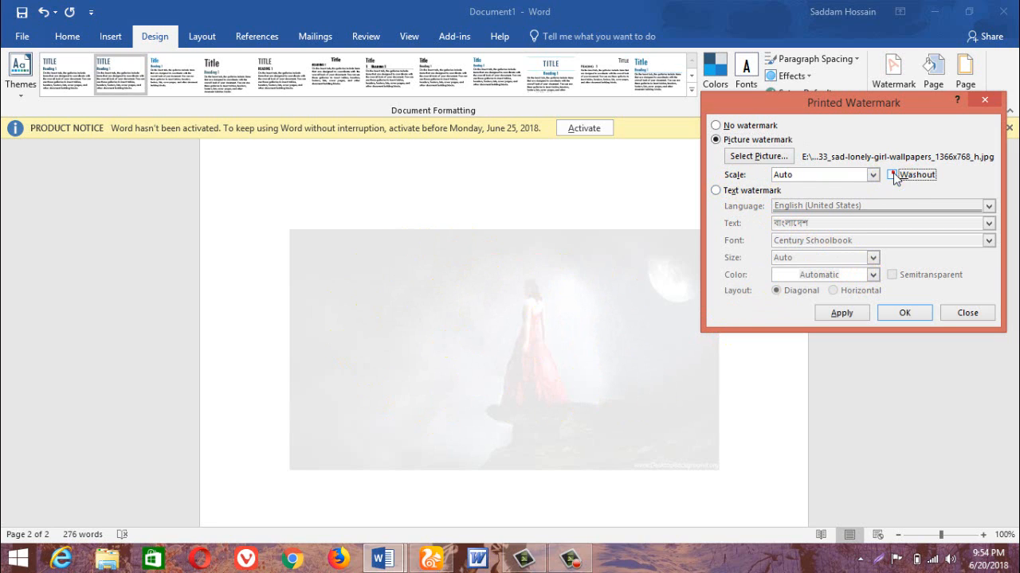
left_click(842, 313)
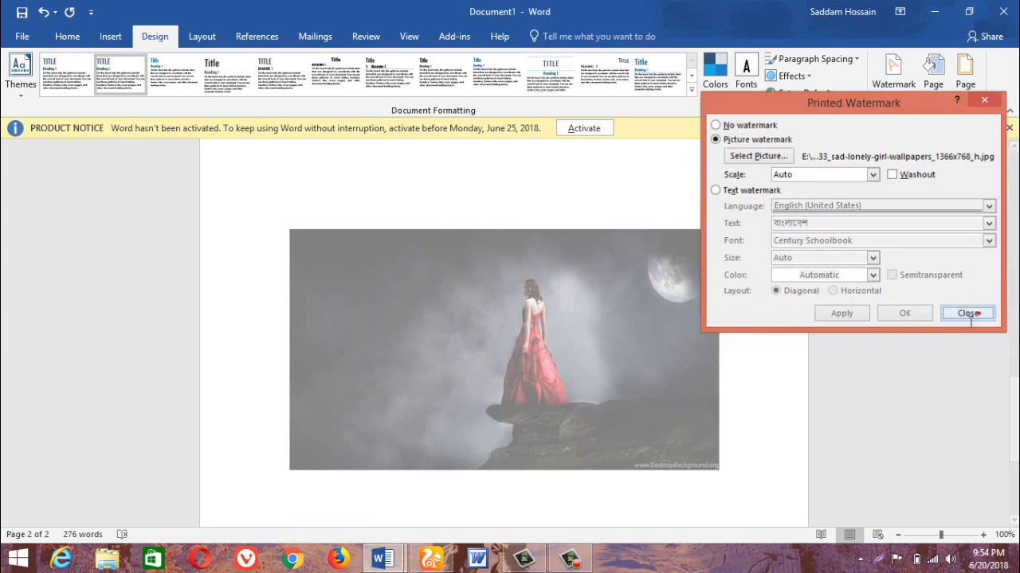
left_click(974, 314)
scroll(557, 337, "up", 10)
scroll(555, 334, "up", 5)
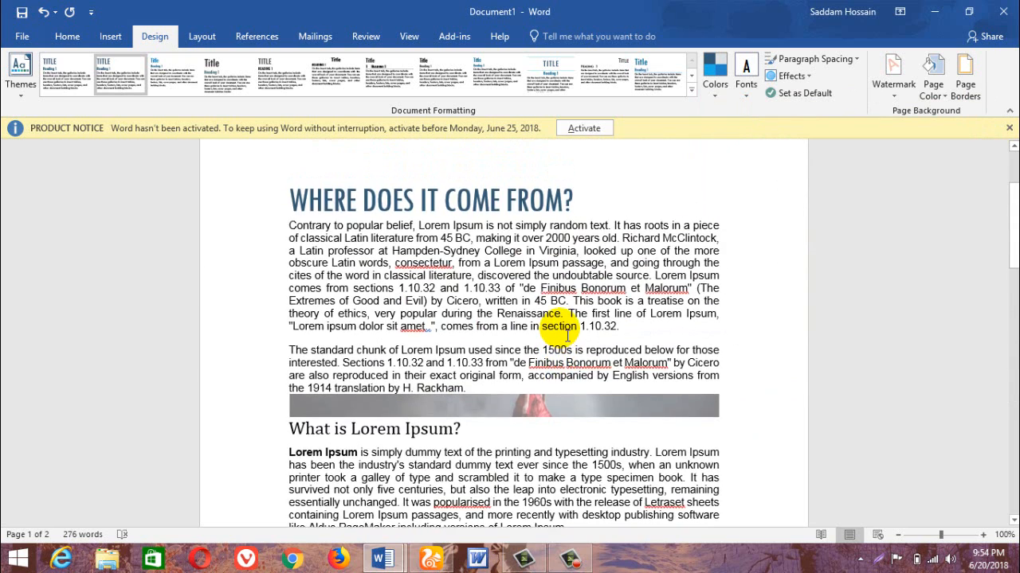
scroll(555, 327, "down", 5)
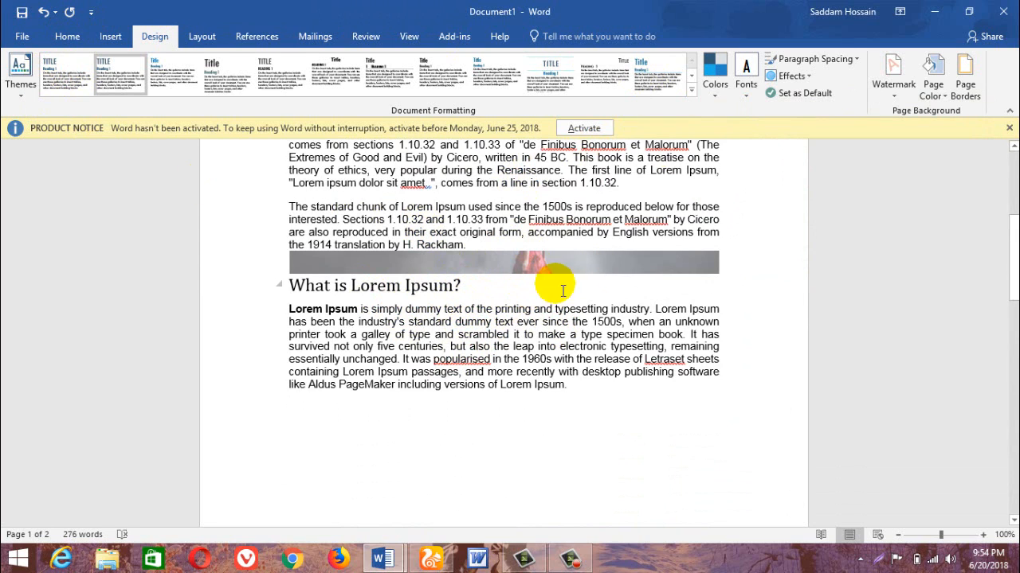
Apply the Normal style to the paragraph at the cursor.
left_click(690, 93)
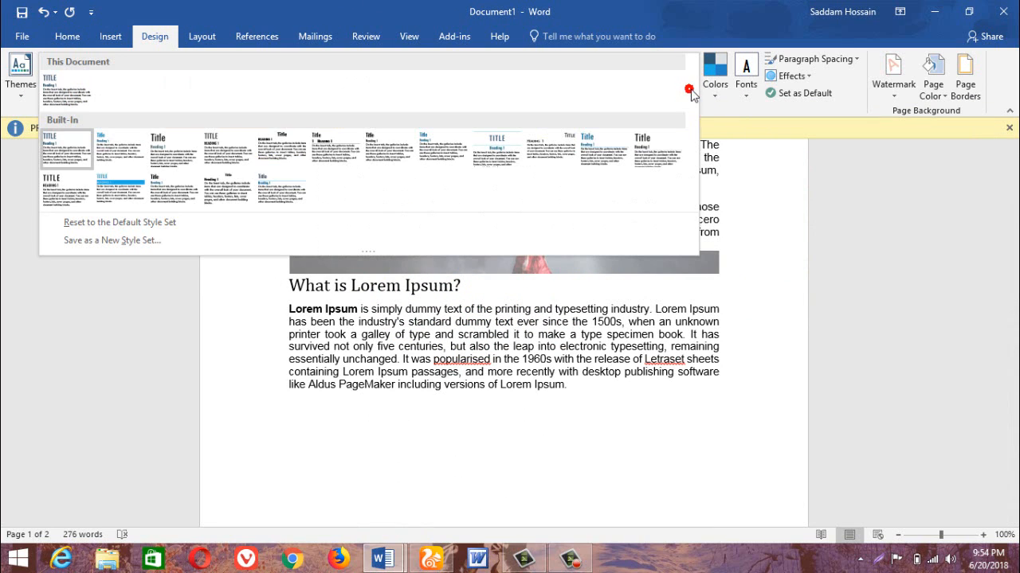
left_click(68, 37)
left_click(67, 36)
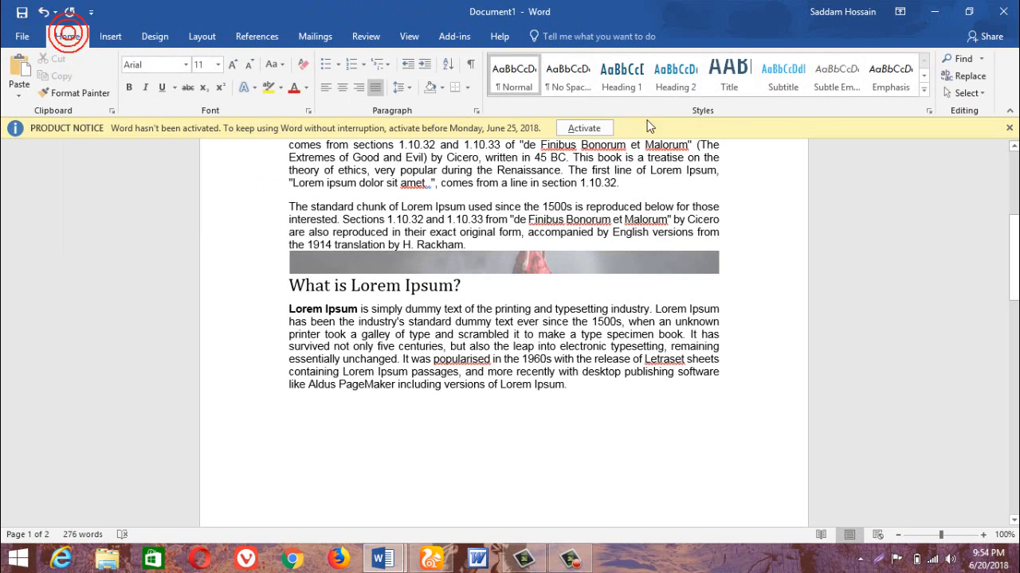
left_click(513, 82)
scroll(435, 273, "up", 6)
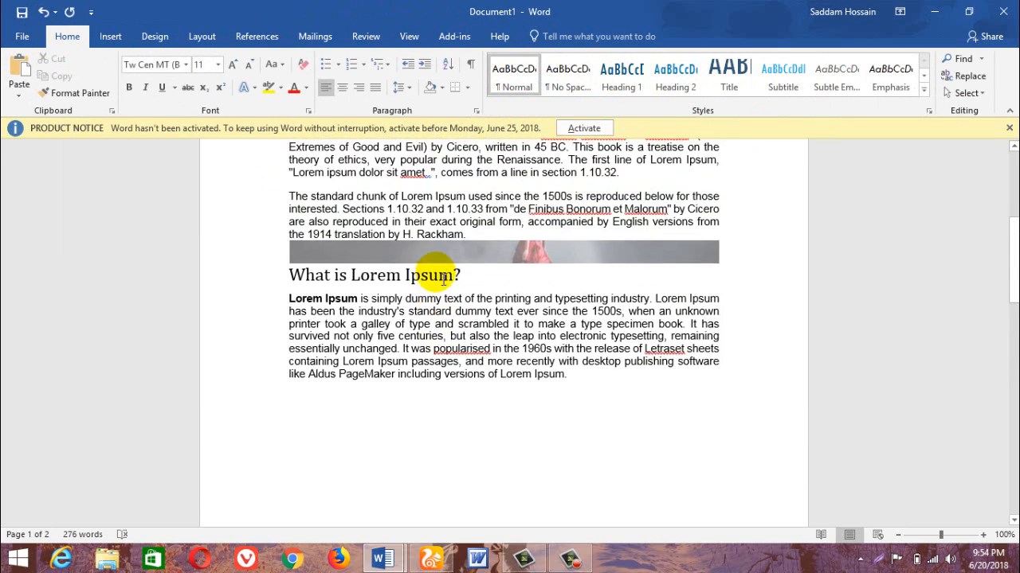
scroll(437, 271, "down", 3)
scroll(442, 271, "up", 6)
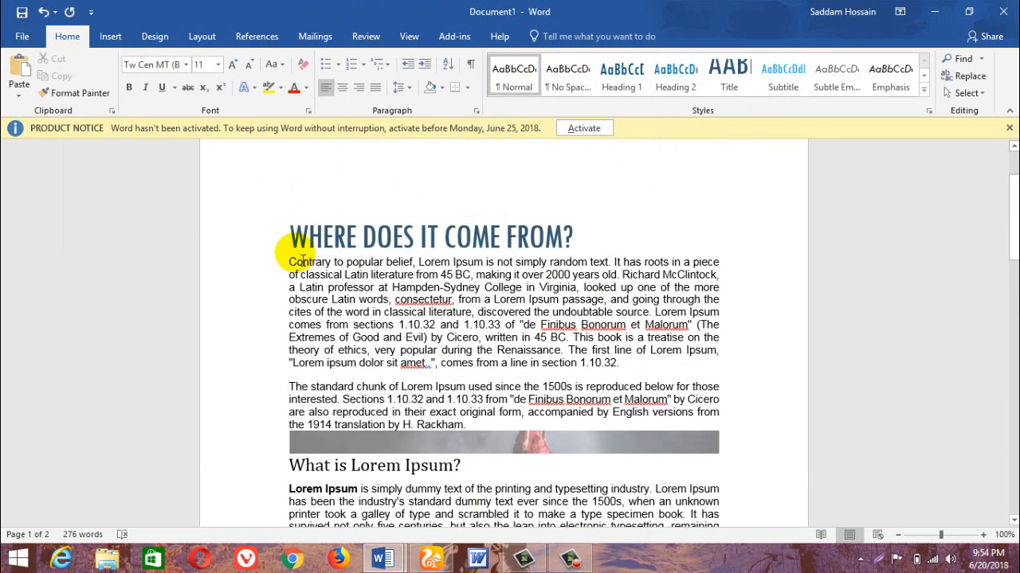
left_click_drag(289, 262, 567, 408)
scroll(567, 409, "down", 10)
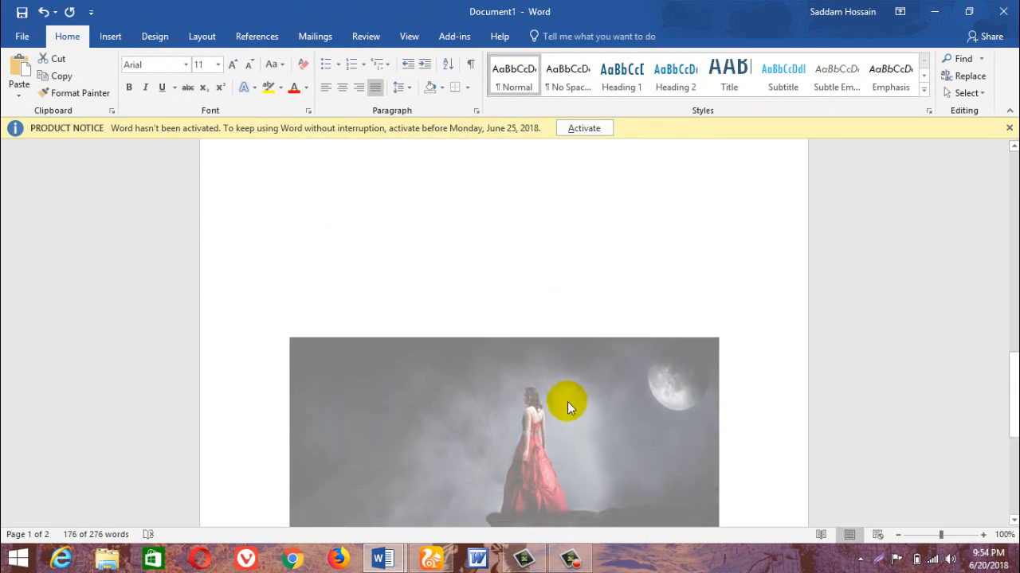
left_click(313, 255)
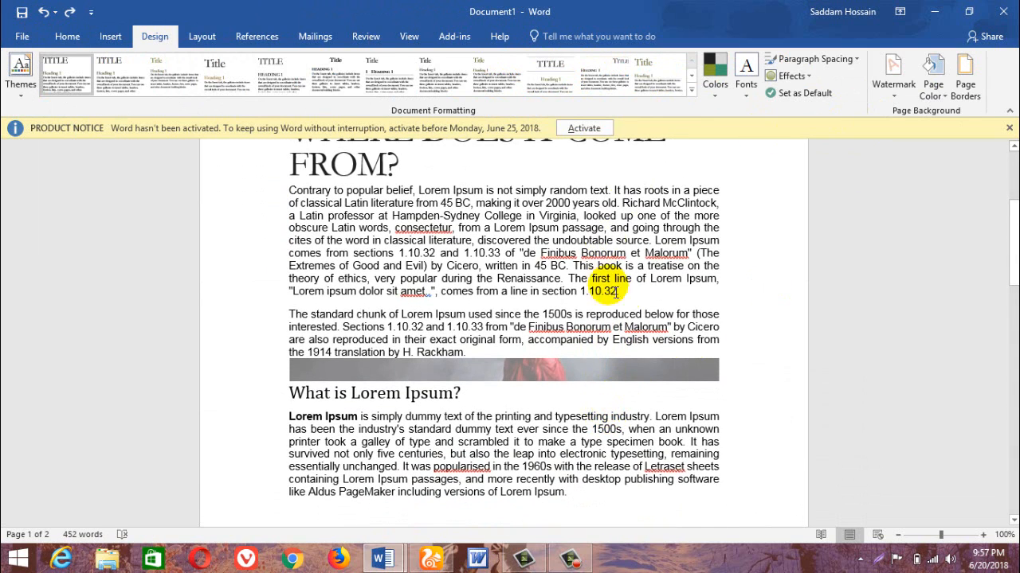
Clear all formatting from page 1's text, from the "Where does it come from?" heading to the last paragraph, and check the picture watermark behind it.
scroll(621, 402, "down", 2)
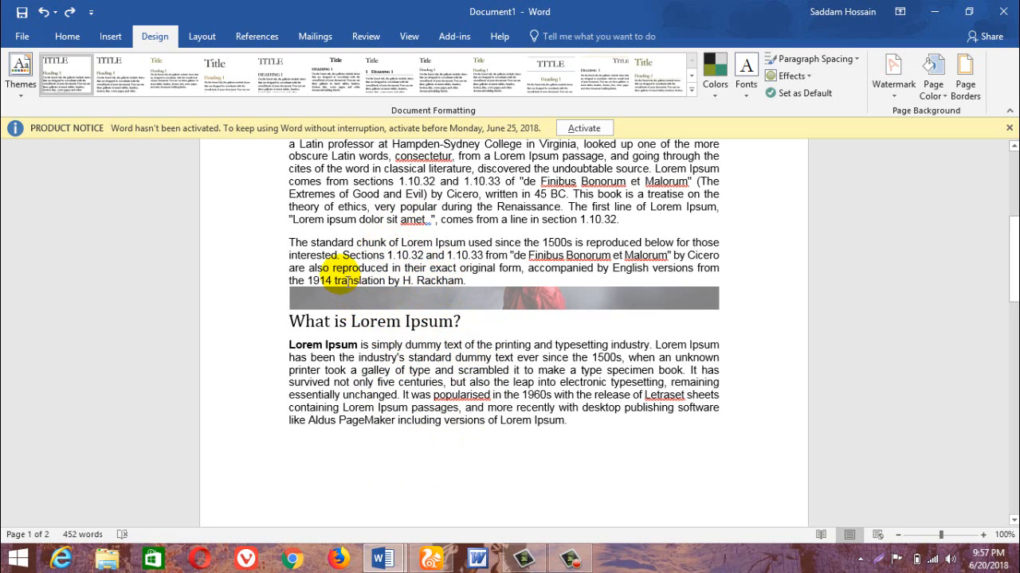
left_click_drag(588, 438, 266, 209)
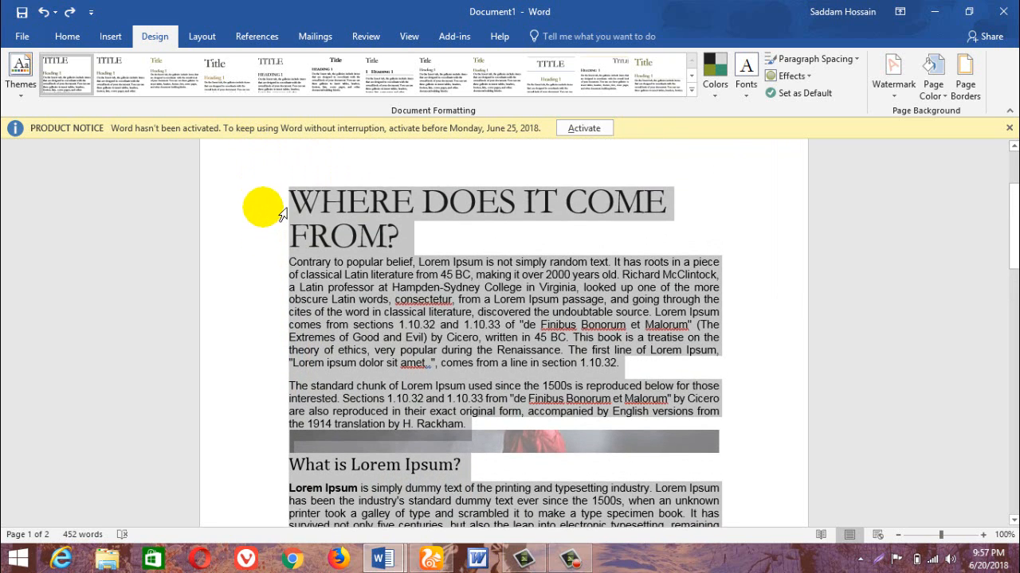
left_click(691, 89)
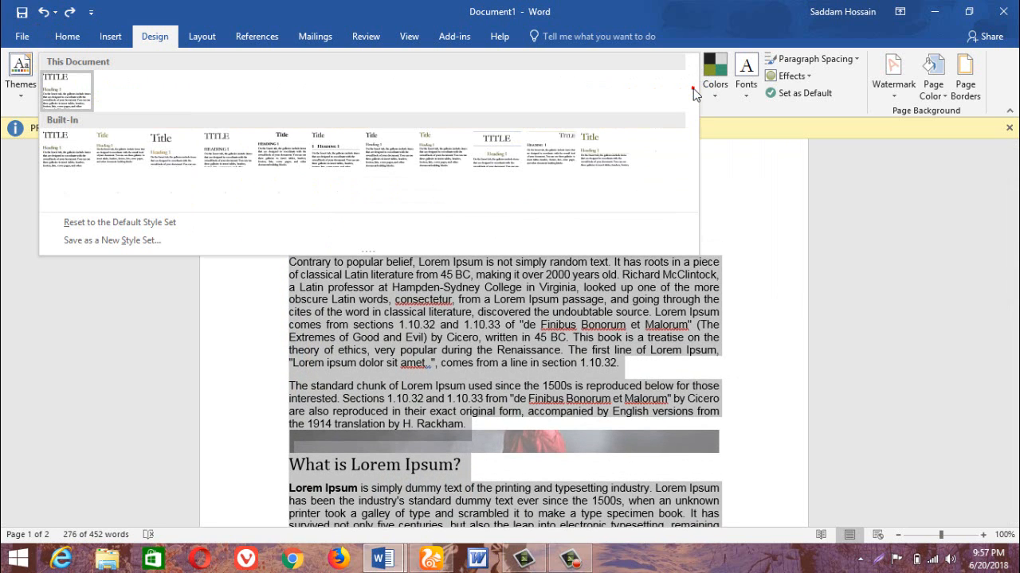
left_click(67, 35)
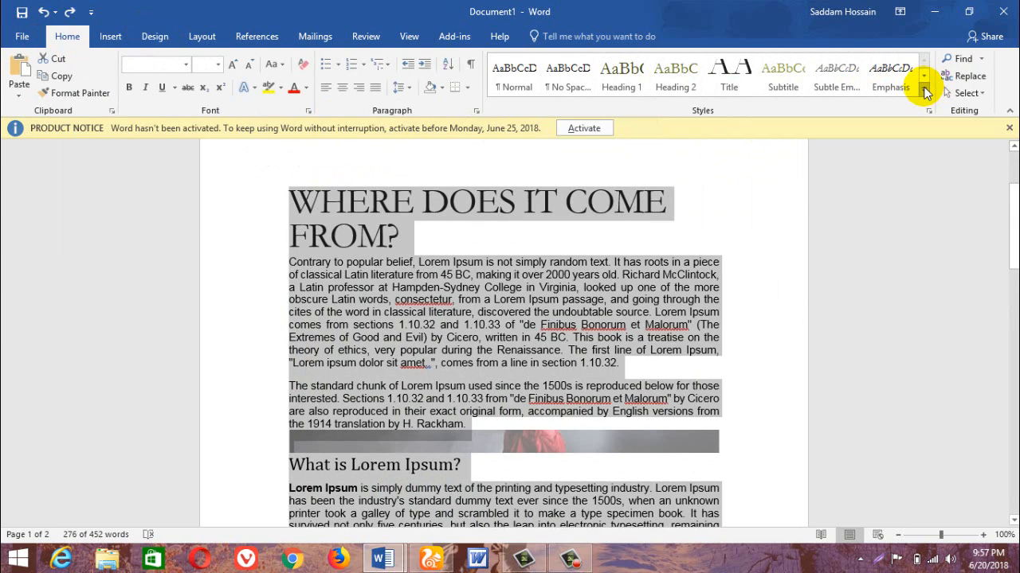
left_click(925, 93)
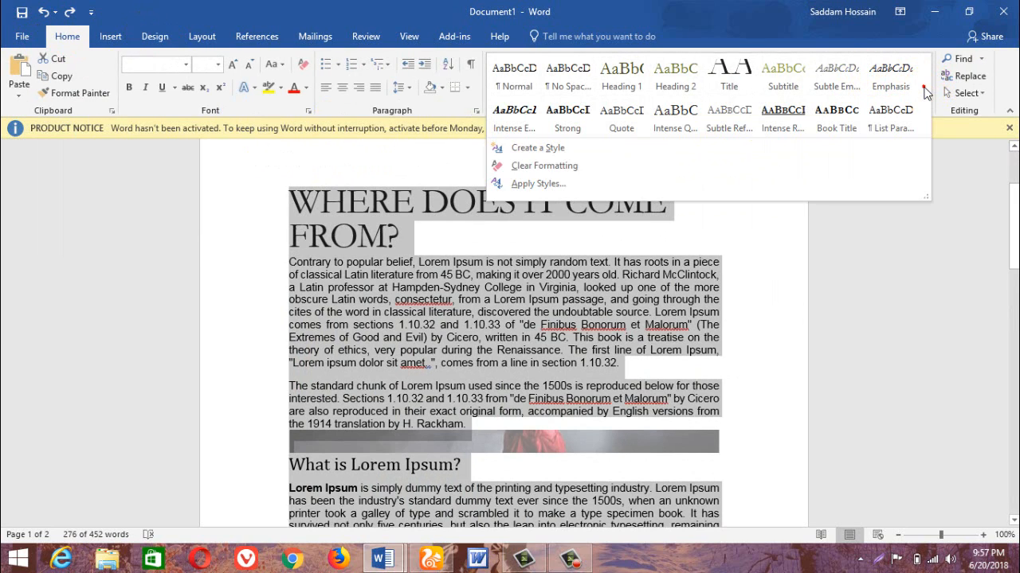
left_click(558, 167)
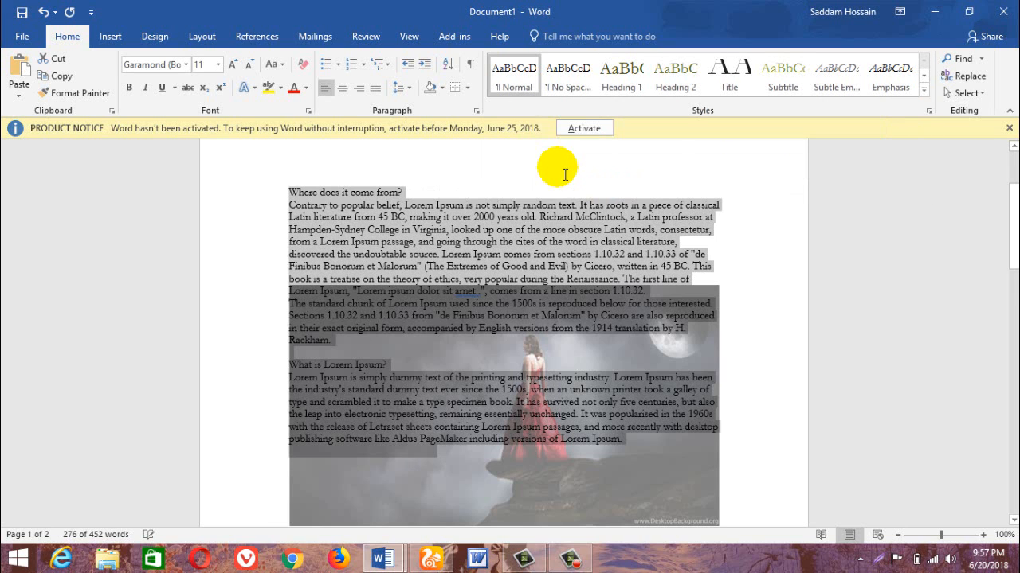
left_click(508, 426)
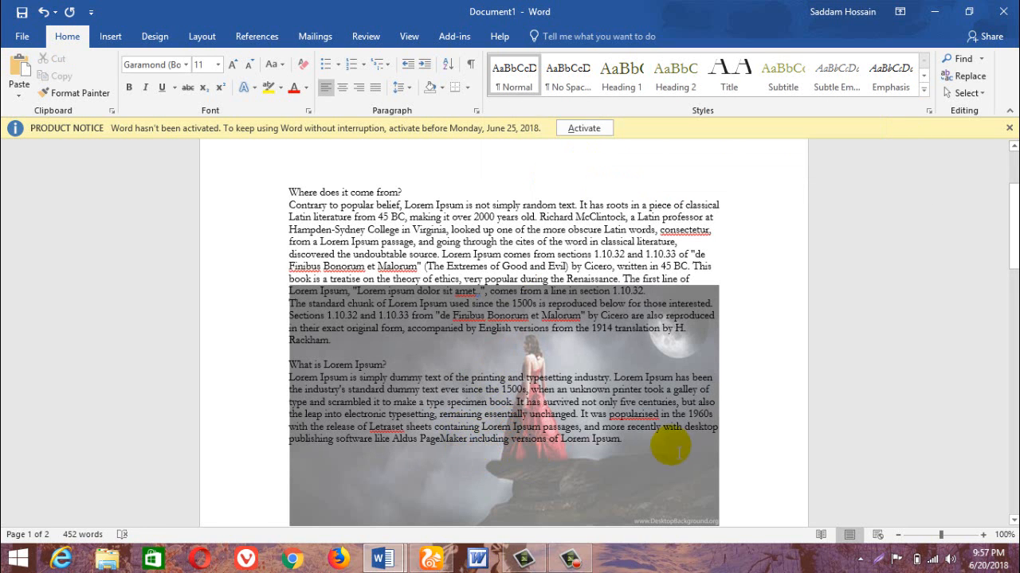
scroll(534, 390, "down", 2)
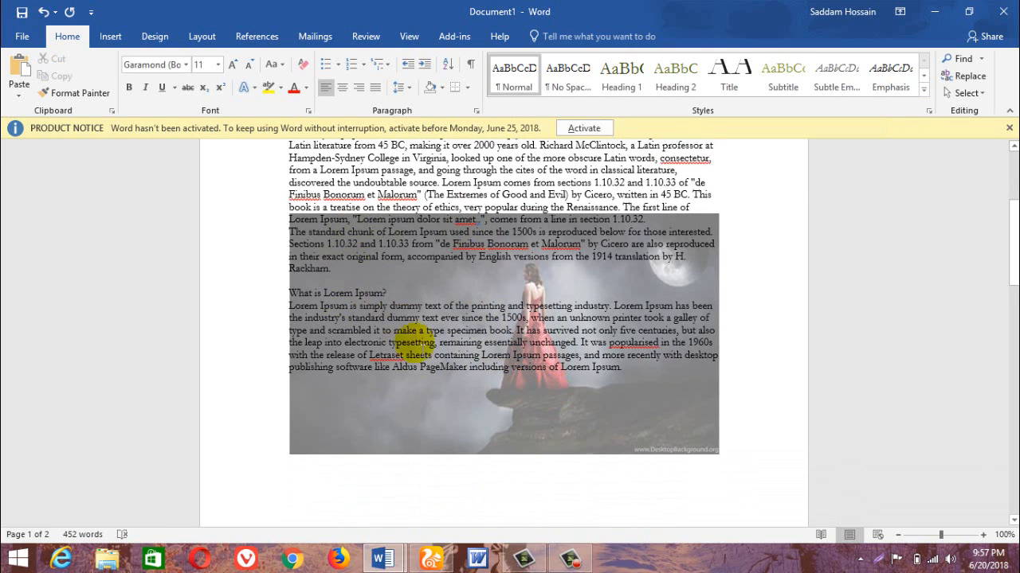
scroll(441, 402, "up", 2)
scroll(442, 402, "down", 2)
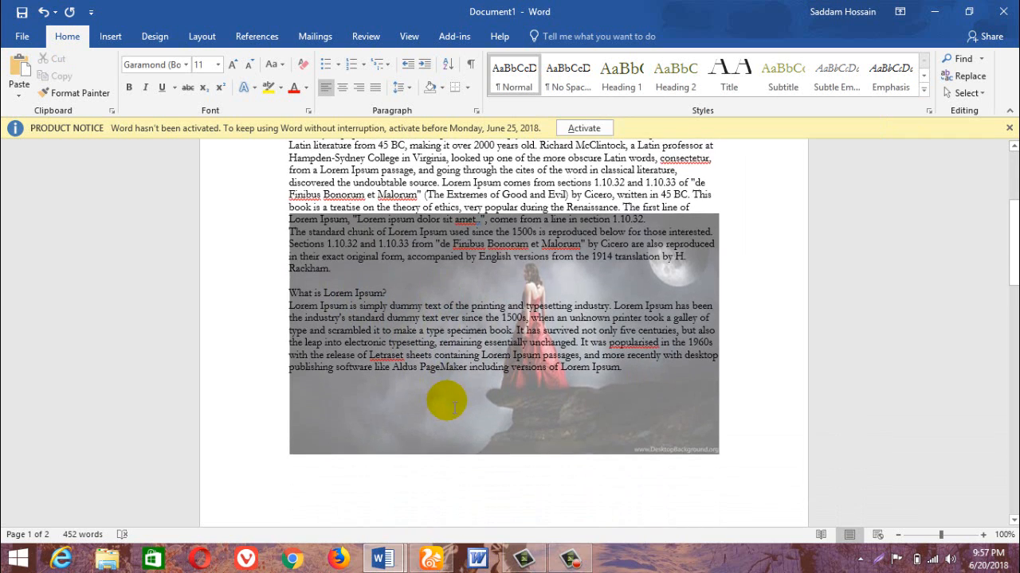
scroll(442, 402, "up", 2)
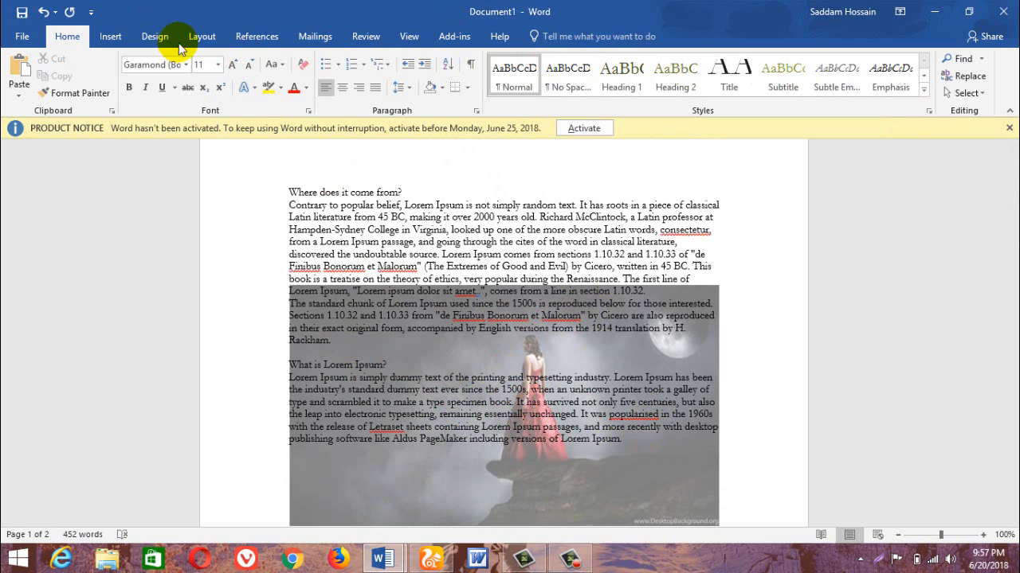
Remove the picture watermark from the document by applying the No watermark option.
left_click(155, 36)
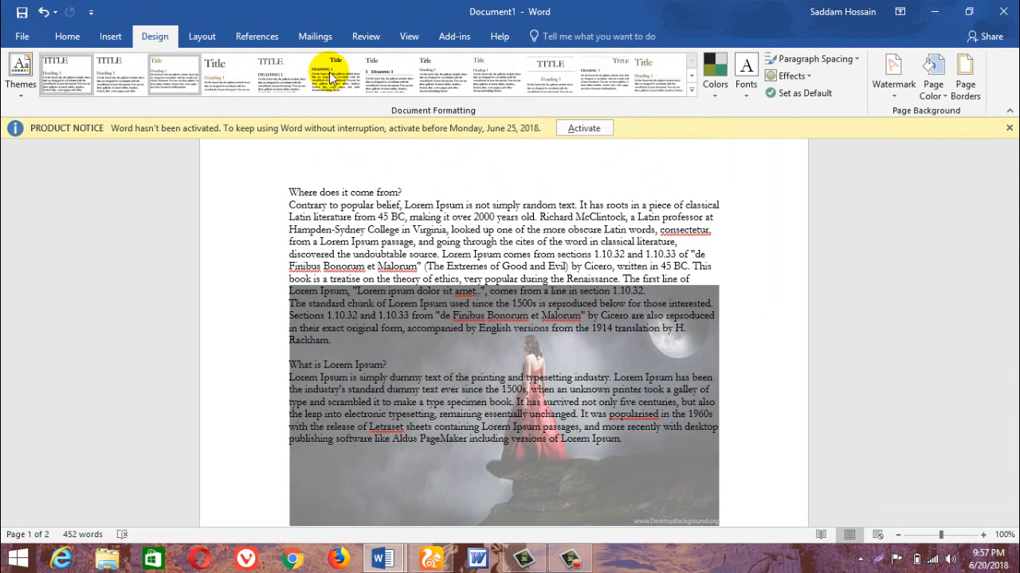
left_click(900, 76)
left_click(771, 416)
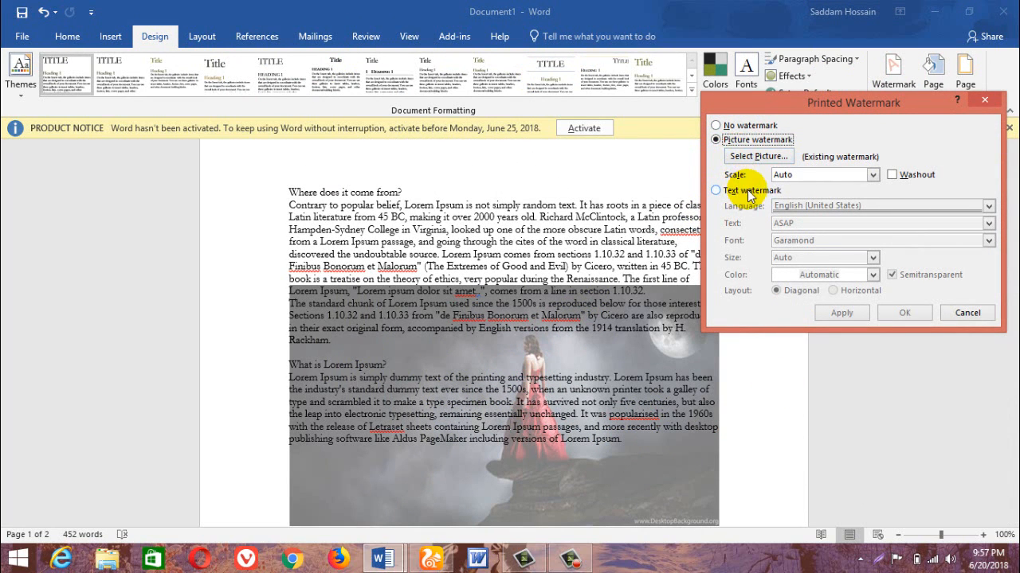
left_click(716, 126)
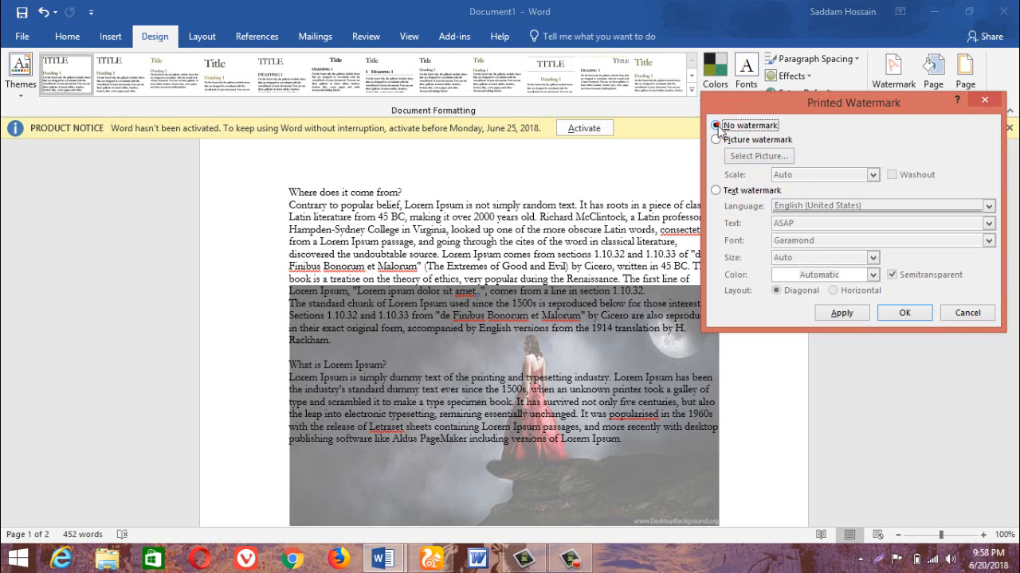
left_click(842, 314)
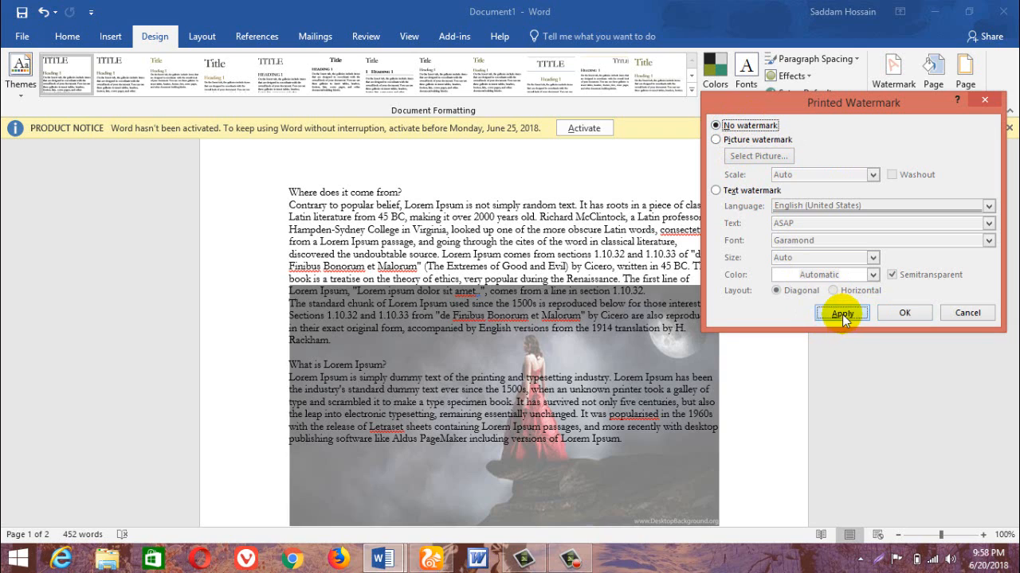
Try a semitransparent diagonal ASAP text watermark, remove it again and close the watermark settings.
left_click(737, 191)
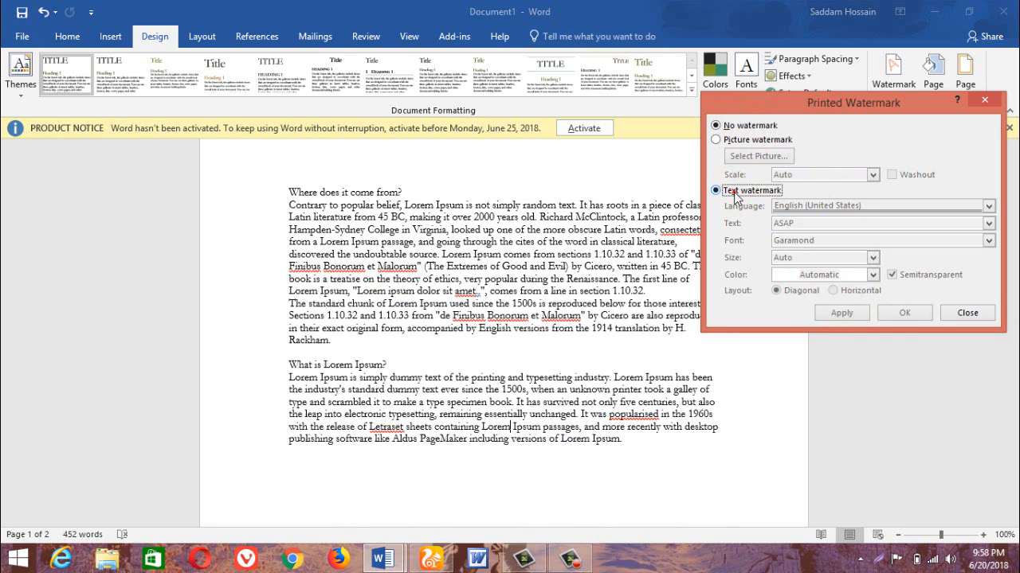
left_click(854, 314)
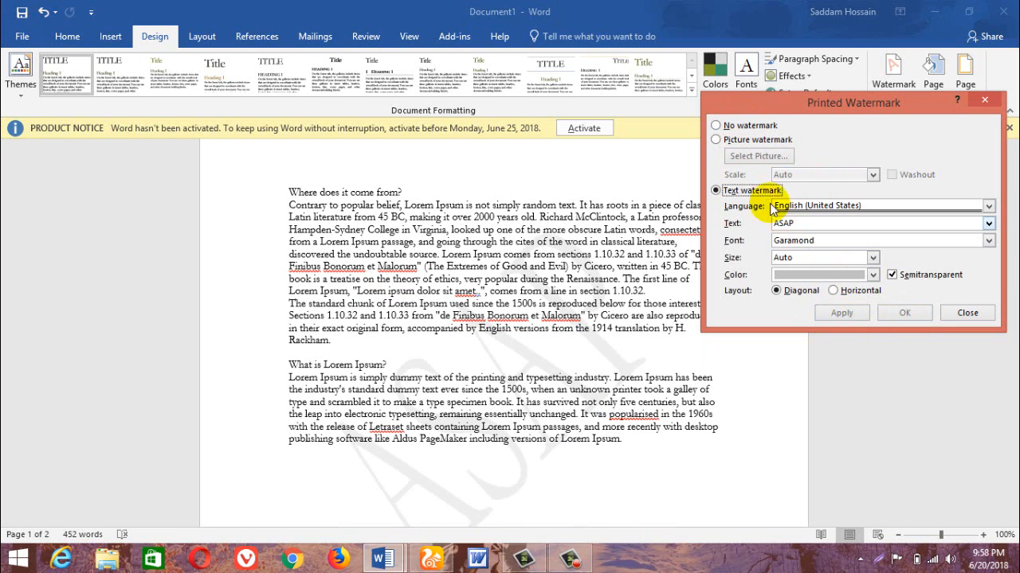
key("alt+n")
left_click(854, 314)
left_click(966, 313)
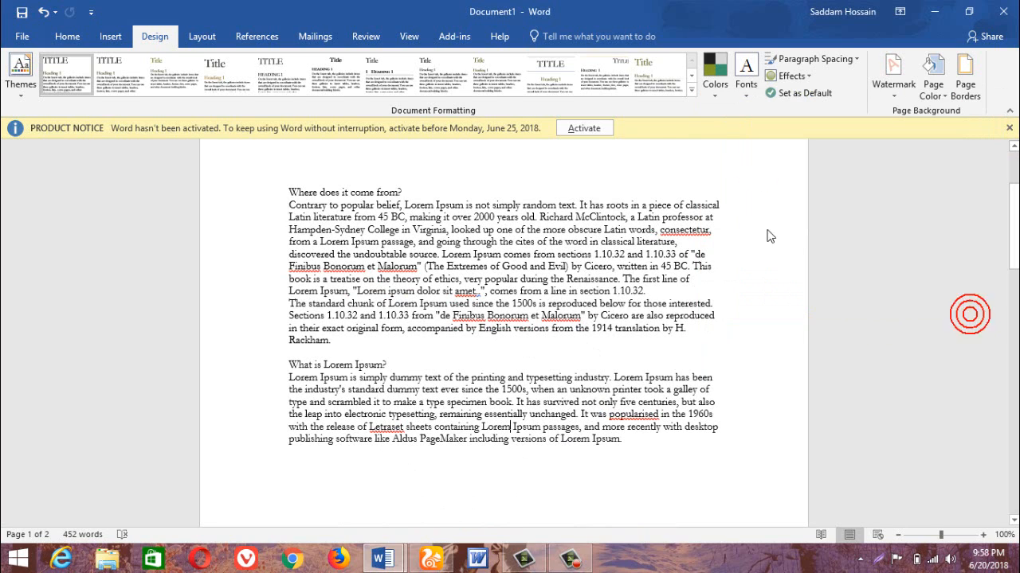
Select the "Where does it come from?" line and apply the Tw Cen MT-Rockwell theme font set to the document.
left_click_drag(351, 192, 278, 190)
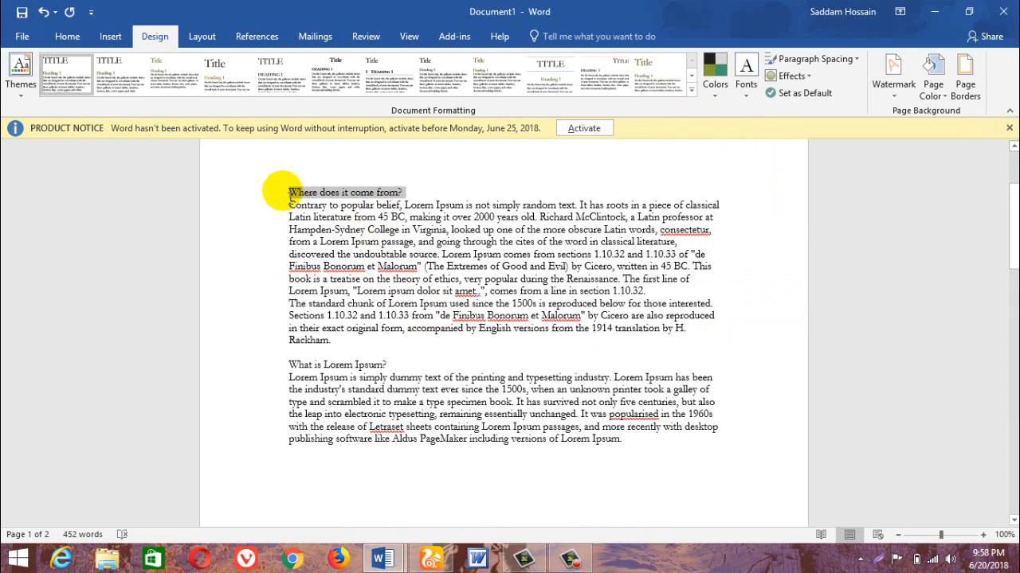
left_click(746, 80)
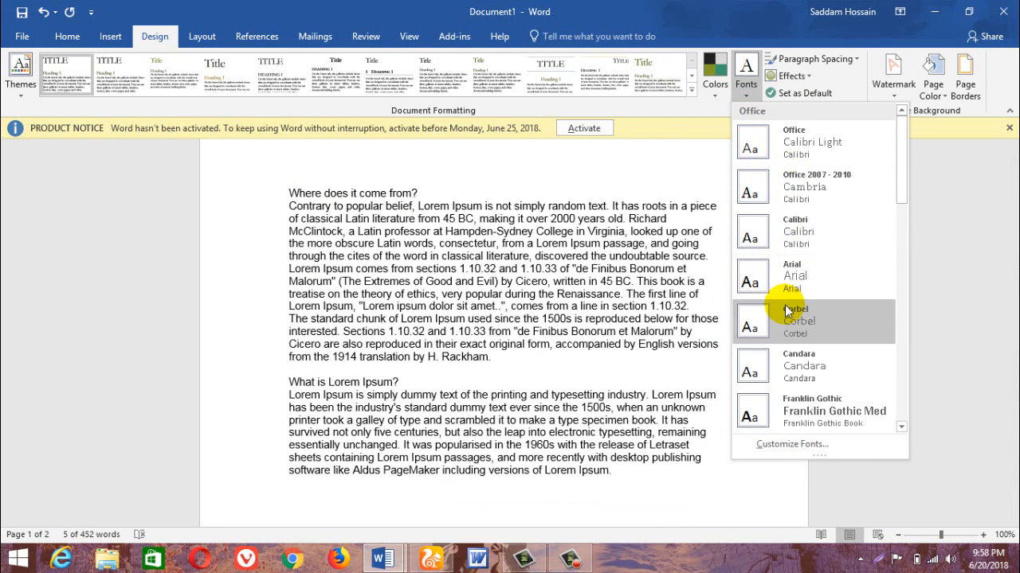
left_click_drag(898, 183, 905, 239)
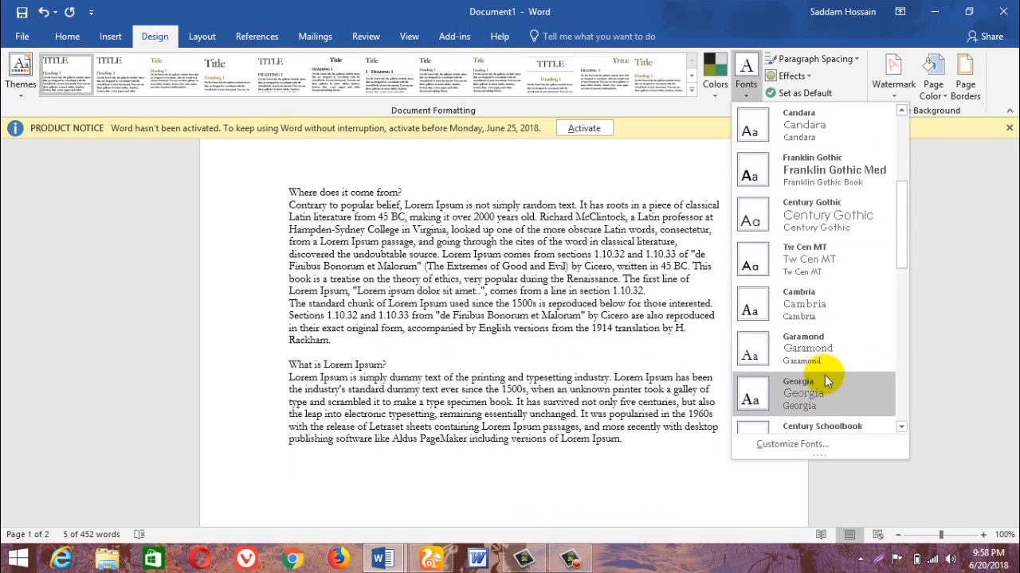
scroll(837, 362, "down", 3)
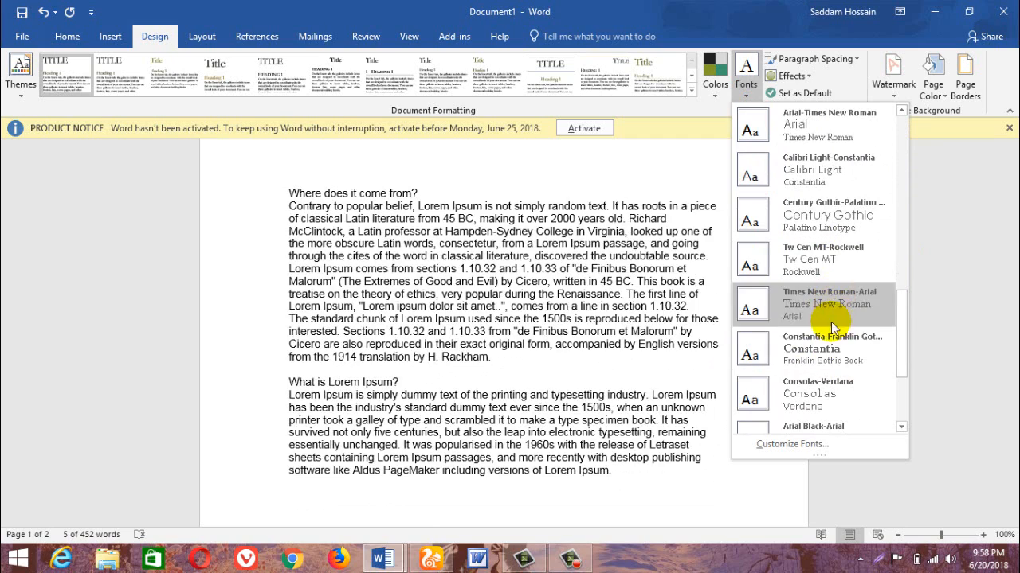
left_click(813, 257)
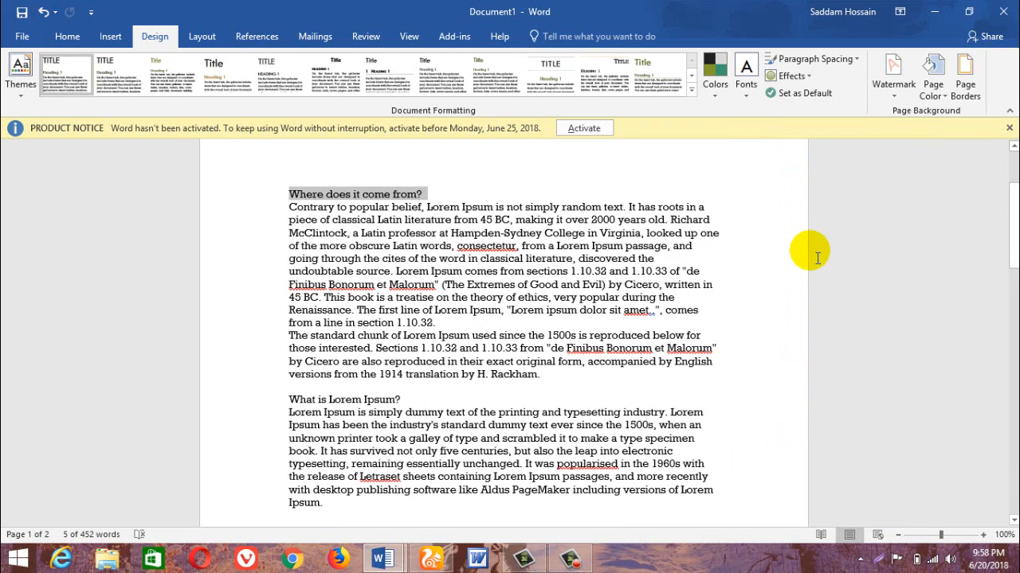
Try a light green theme color as the page color, look over the page and reset it to No Color.
left_click(940, 78)
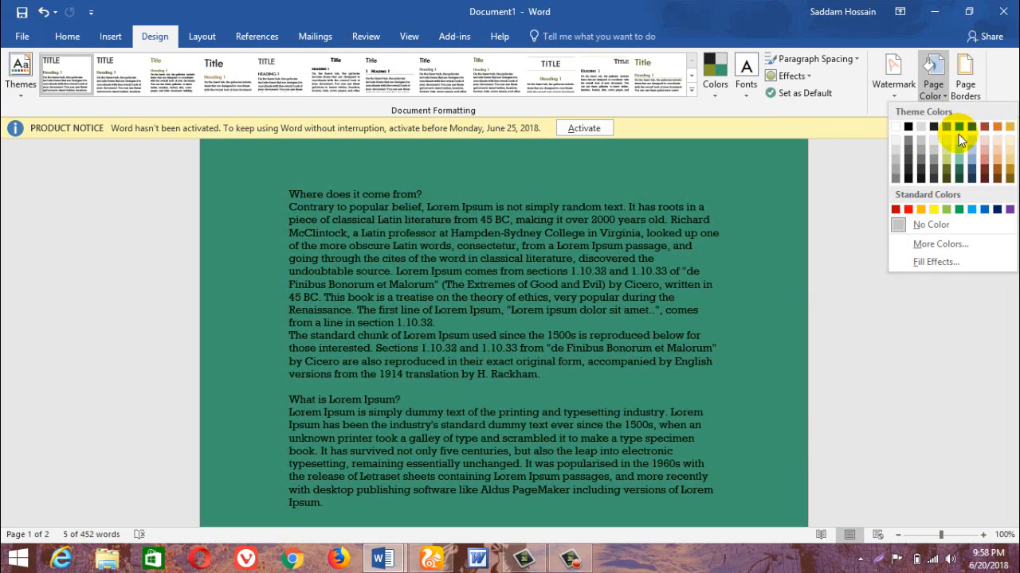
left_click(959, 156)
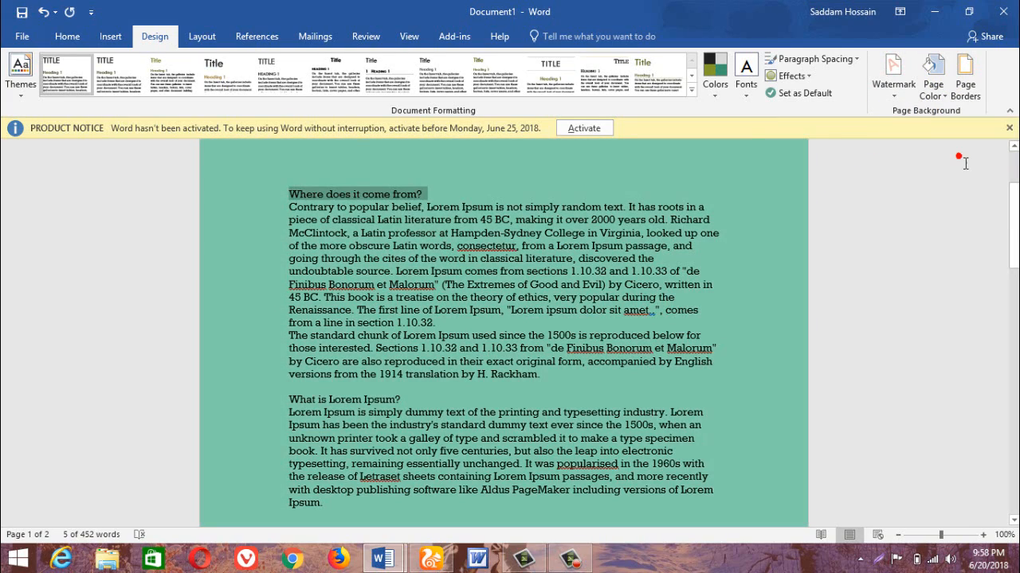
scroll(751, 298, "down", 7)
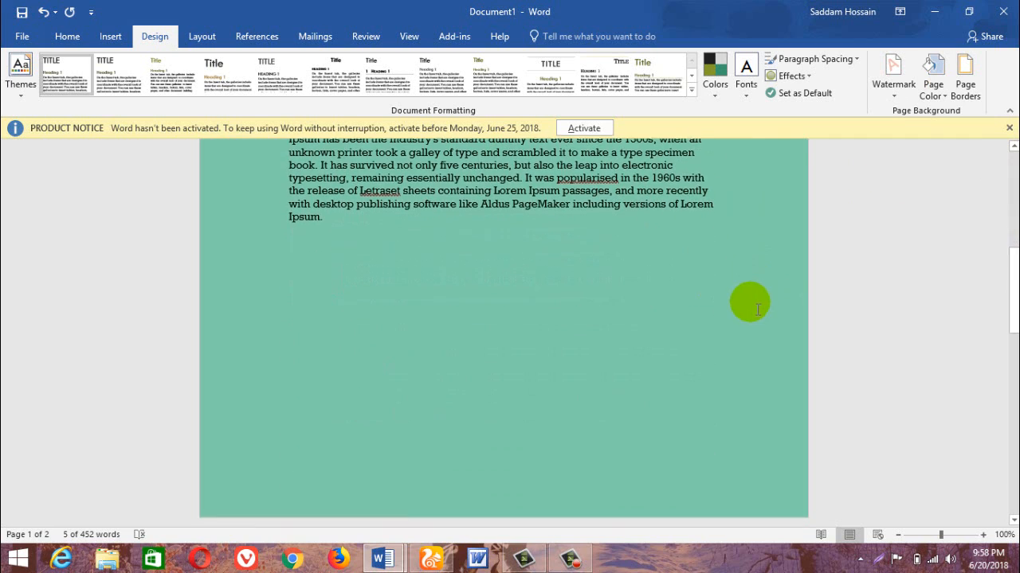
left_click(939, 89)
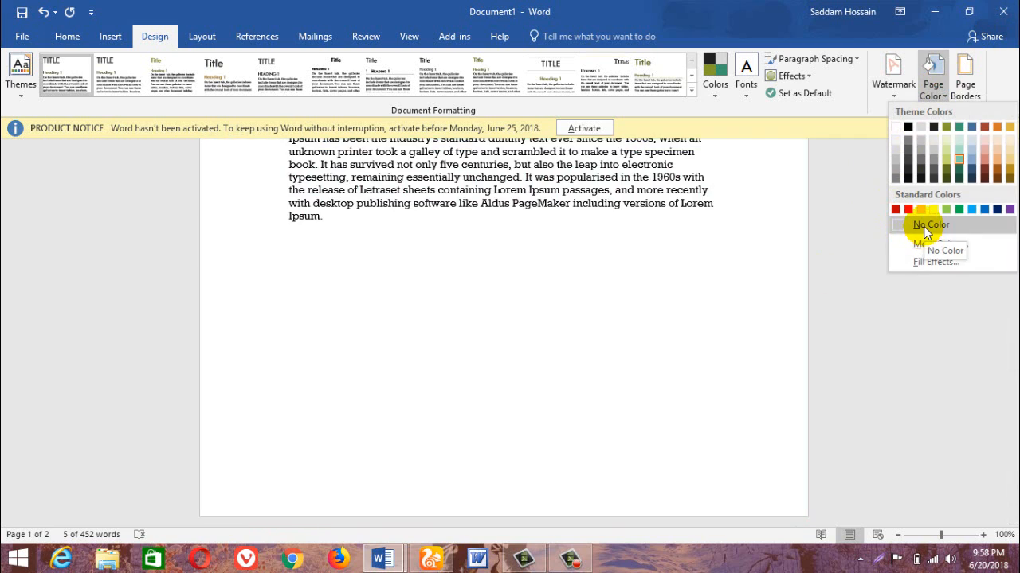
left_click(927, 226)
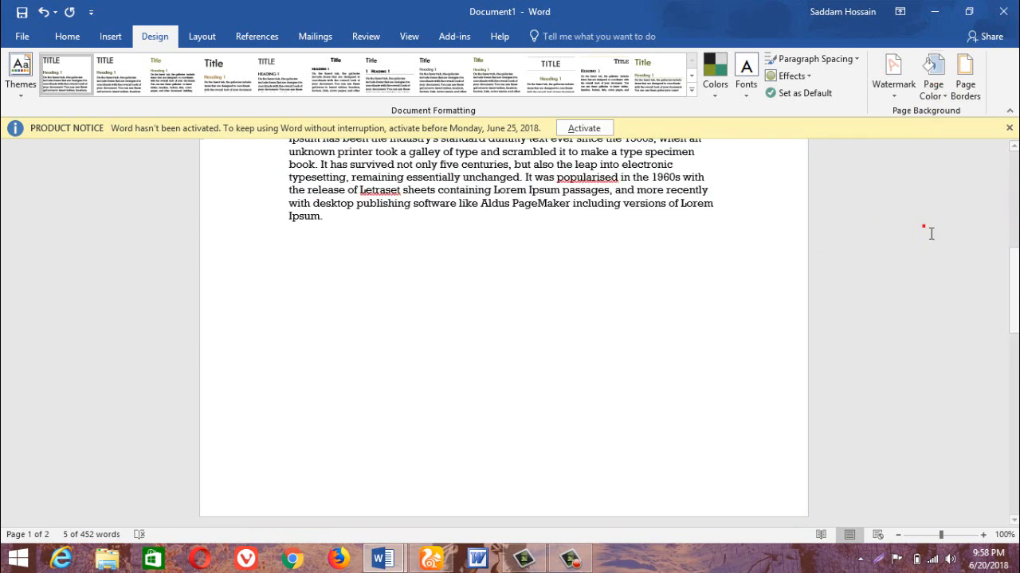
Set the page color to a bright blue picked from the standard palette of additional colors.
left_click(934, 76)
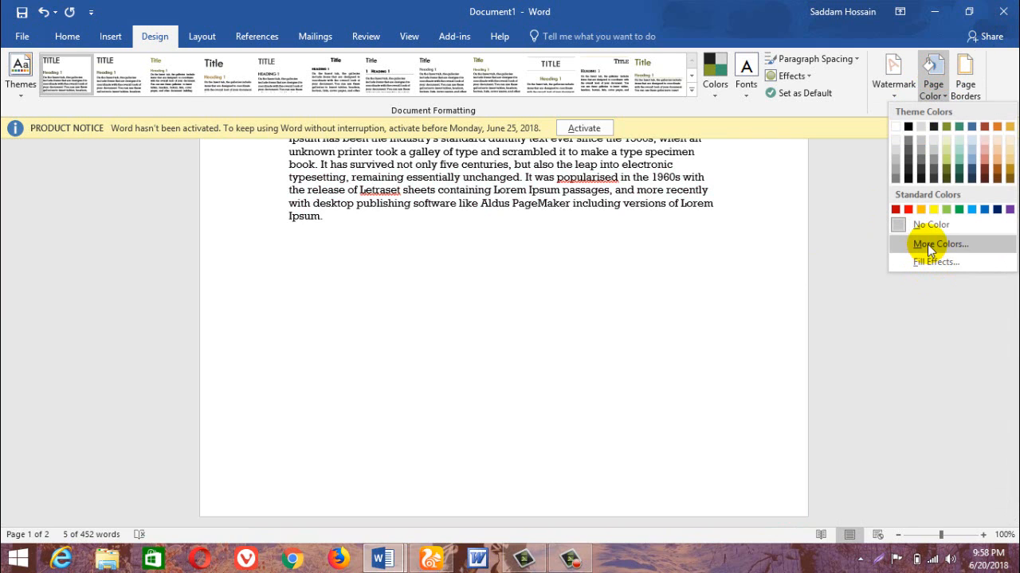
left_click(928, 245)
left_click(477, 236)
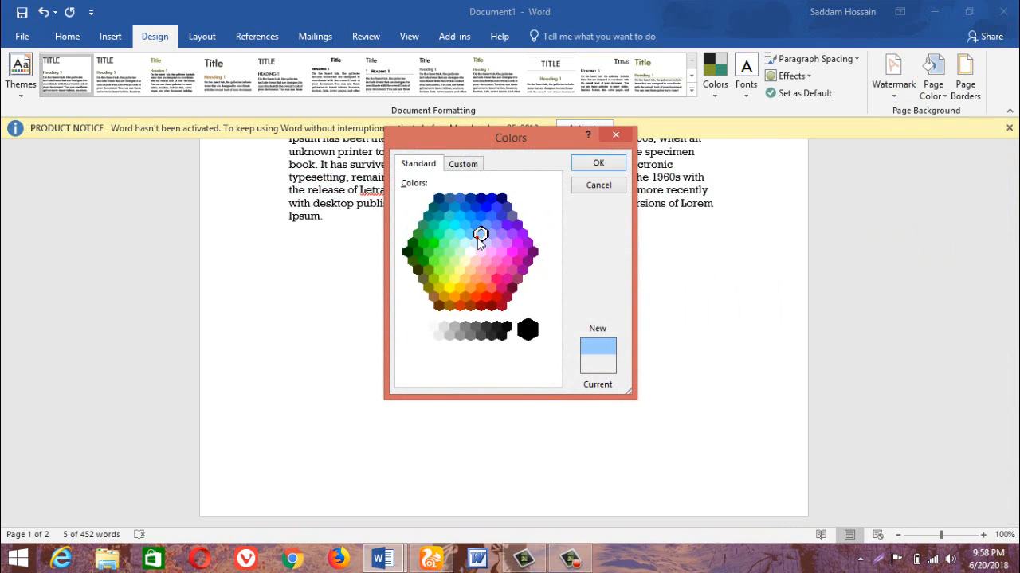
left_click(474, 226)
left_click(593, 163)
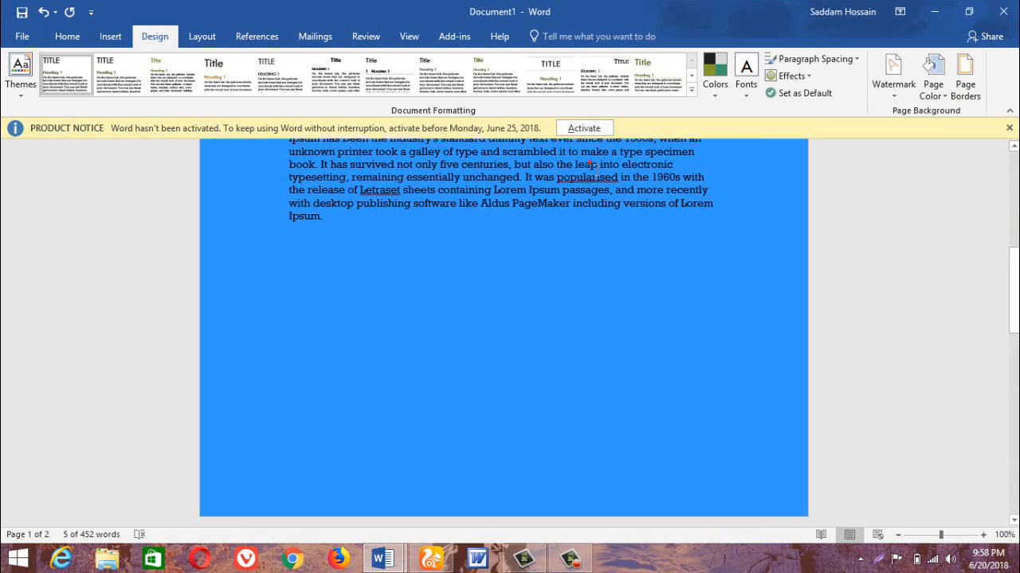
Fill the page background with a two-color blue-to-white gradient using horizontal shading, and check it from the bottom of page 1 up to its top.
left_click(934, 76)
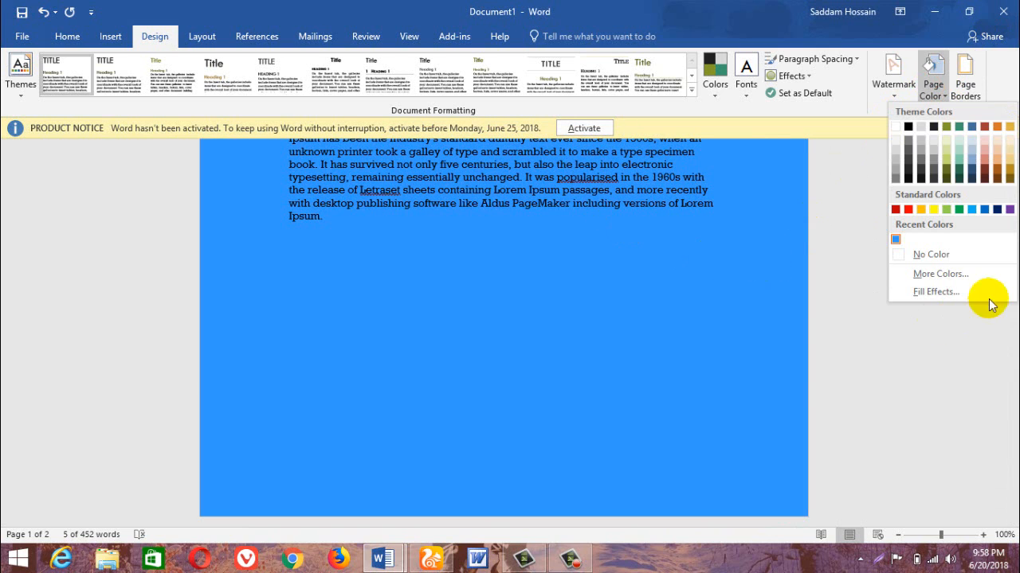
left_click(945, 293)
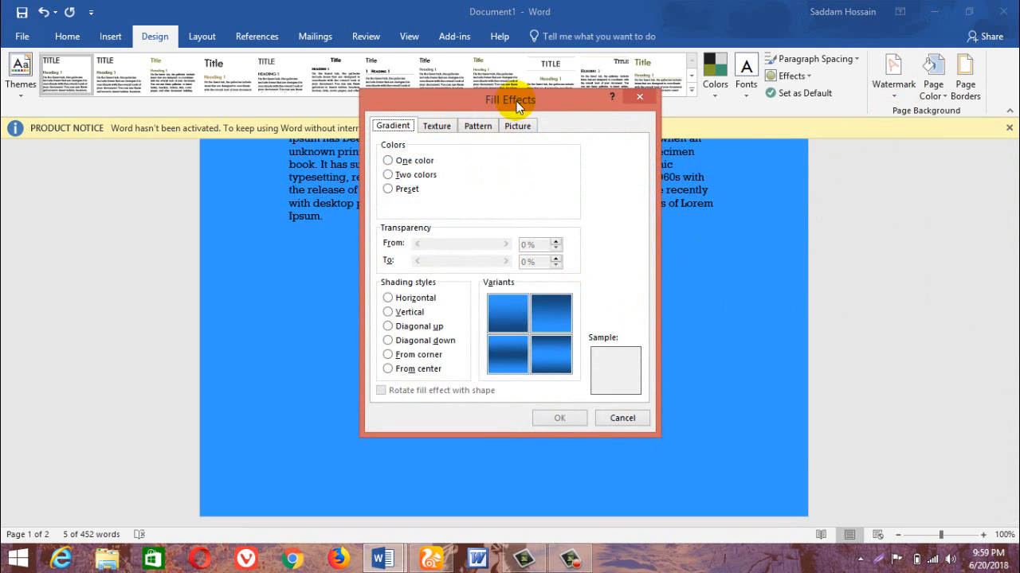
left_click_drag(517, 102, 695, 127)
left_click(582, 199)
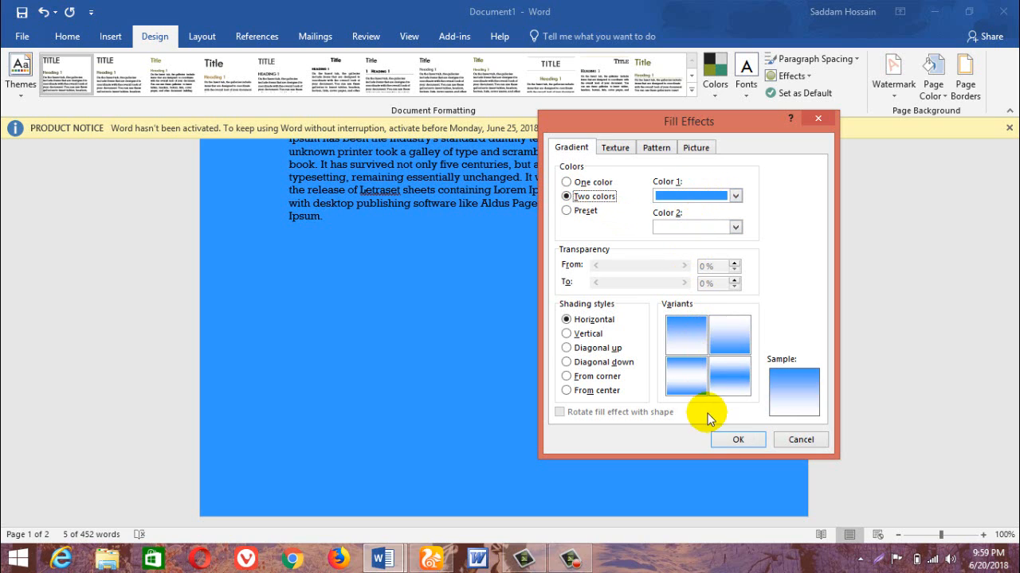
left_click(733, 438)
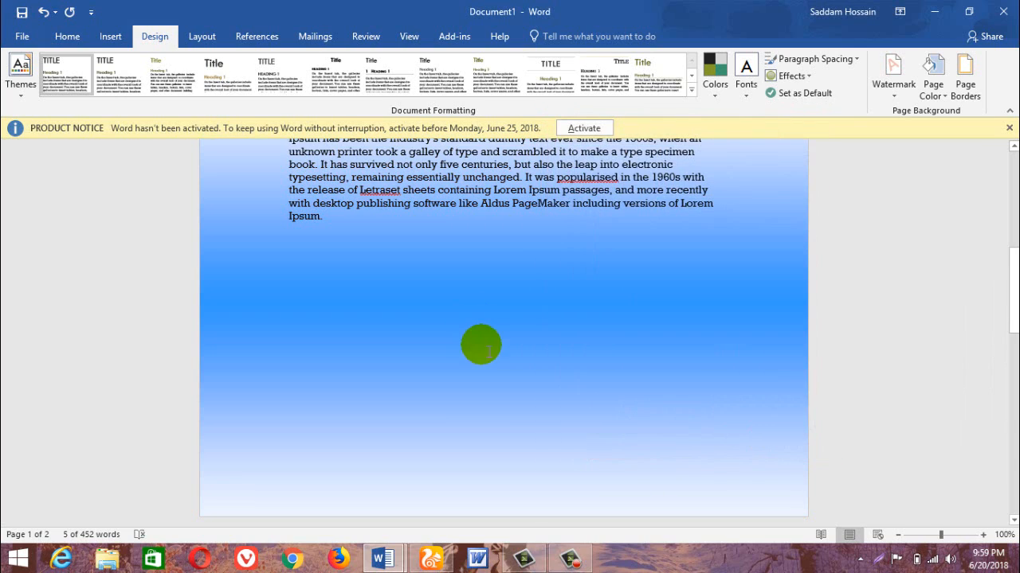
scroll(480, 345, "up", 3)
scroll(488, 348, "up", 6)
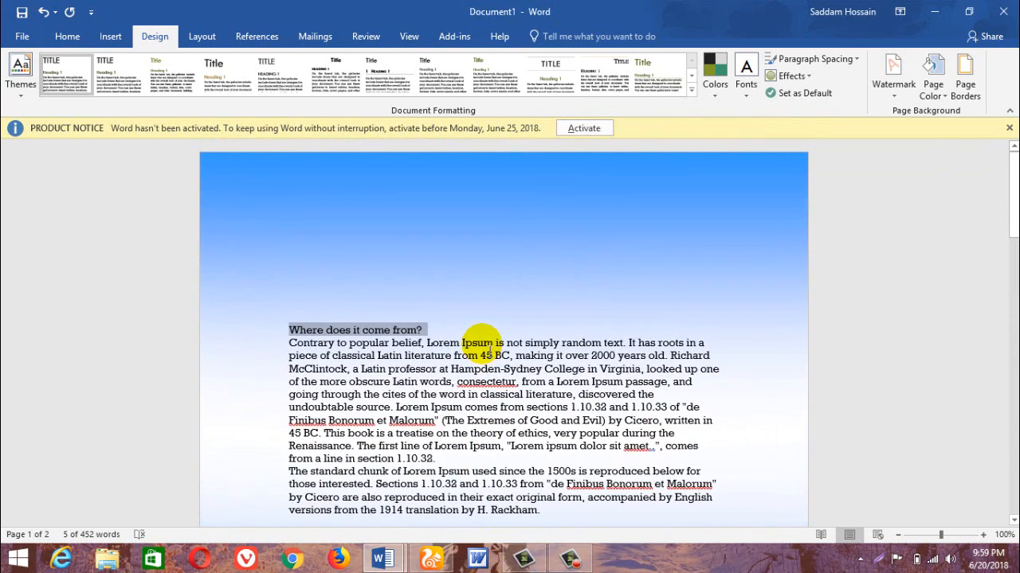
Change the first color of the page background's two-color gradient to pink from the standard palette of additional colors.
scroll(487, 347, "down", 7)
scroll(481, 344, "down", 4)
left_click(932, 84)
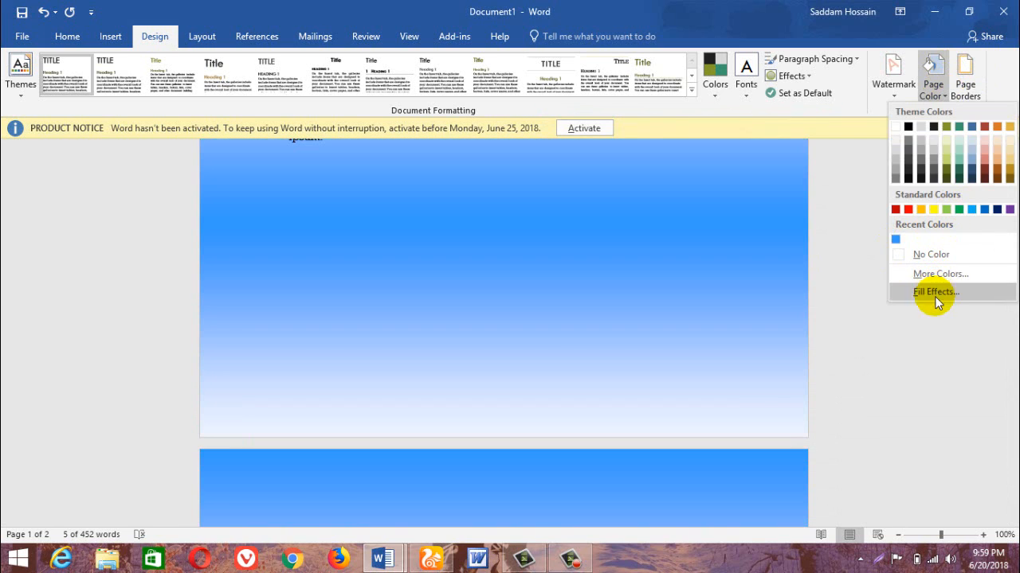
left_click(935, 291)
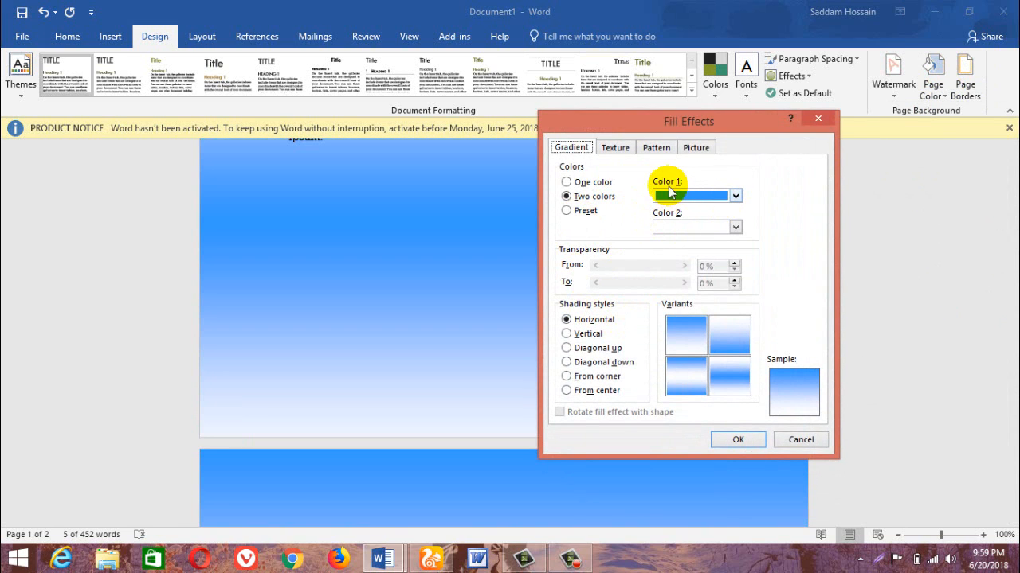
left_click(690, 194)
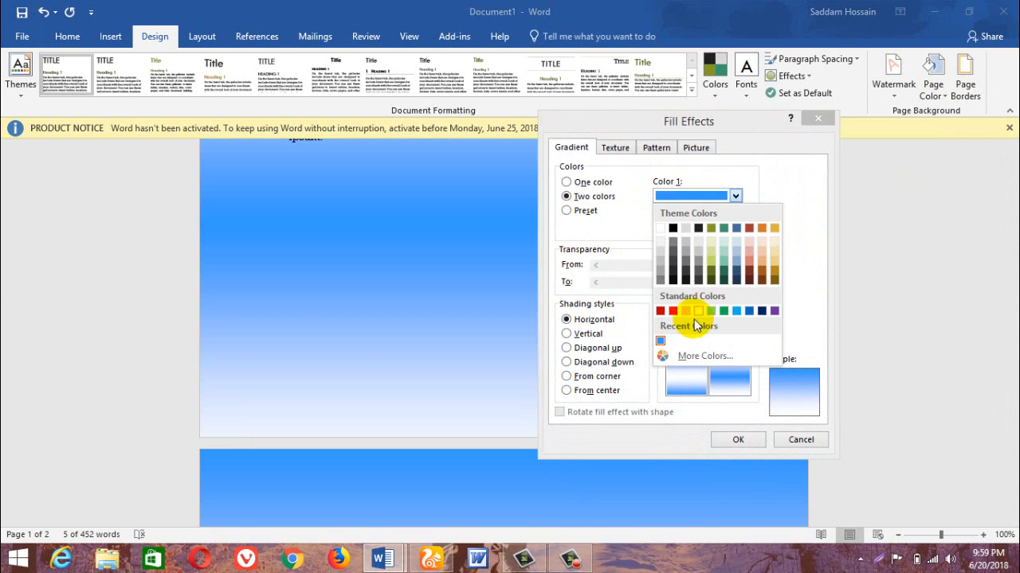
left_click(666, 356)
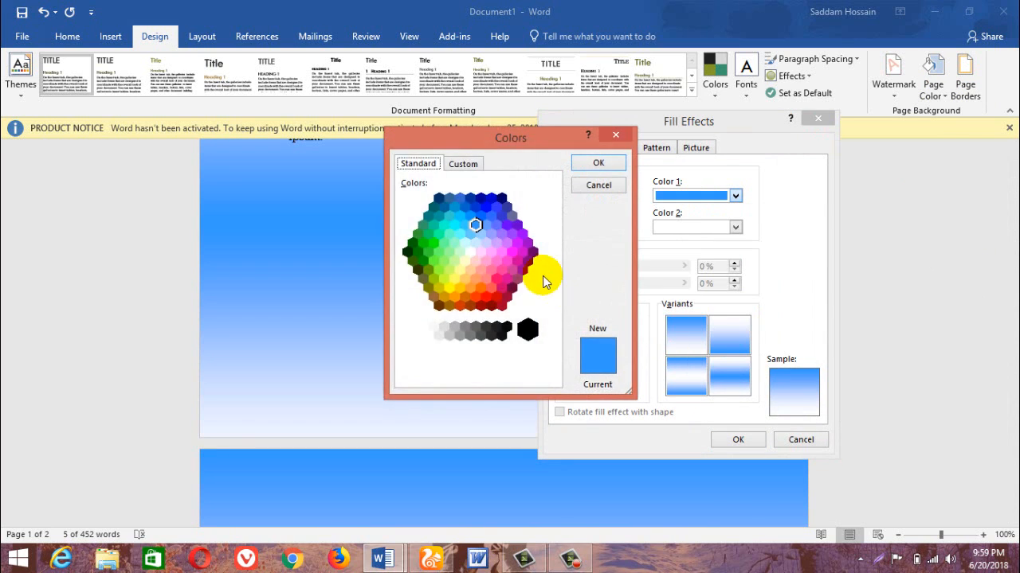
left_click(595, 164)
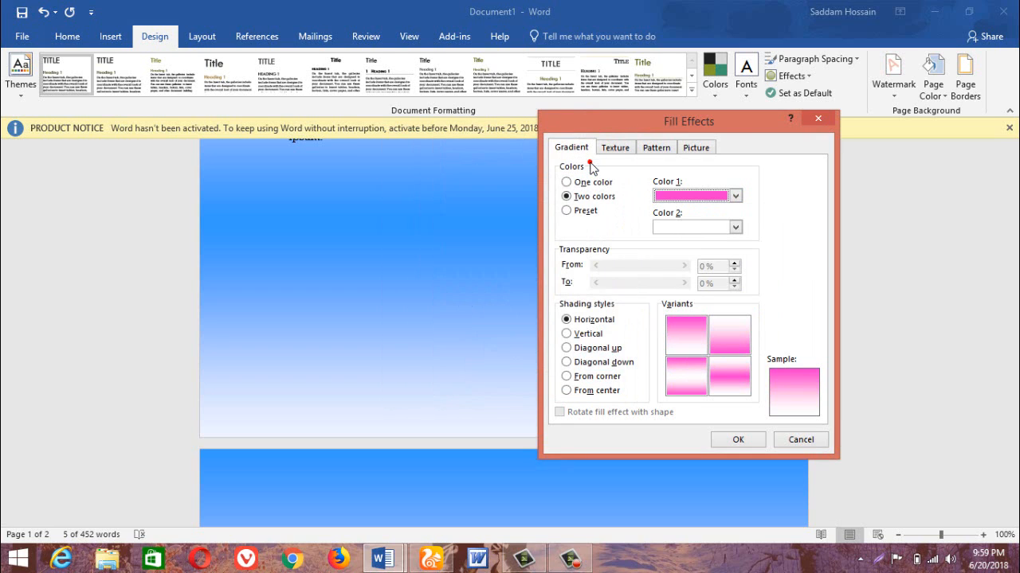
Compare the vertical and diagonal shading styles and apply the pink-to-white page gradient with vertical shading.
left_click(579, 335)
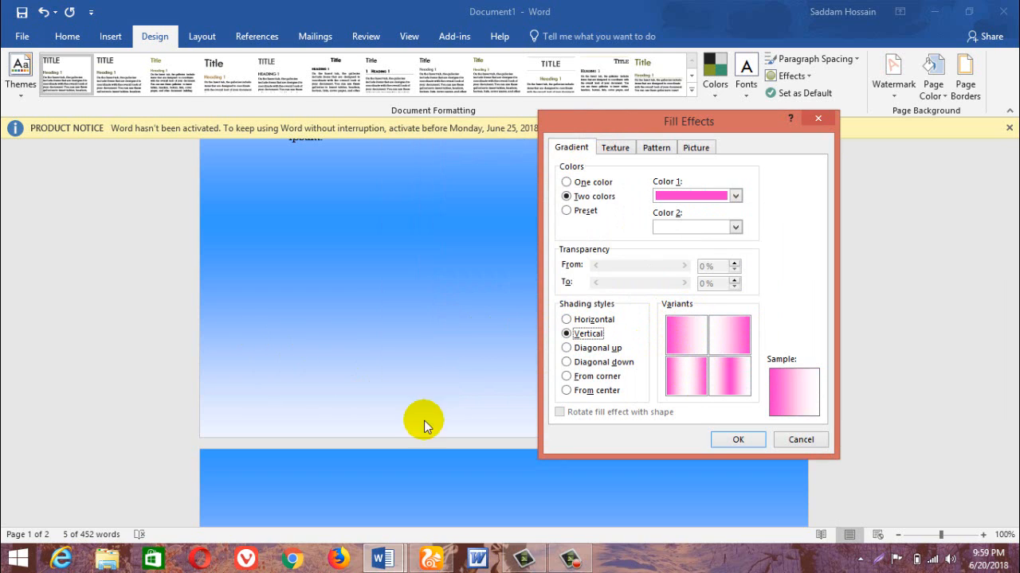
left_click(570, 347)
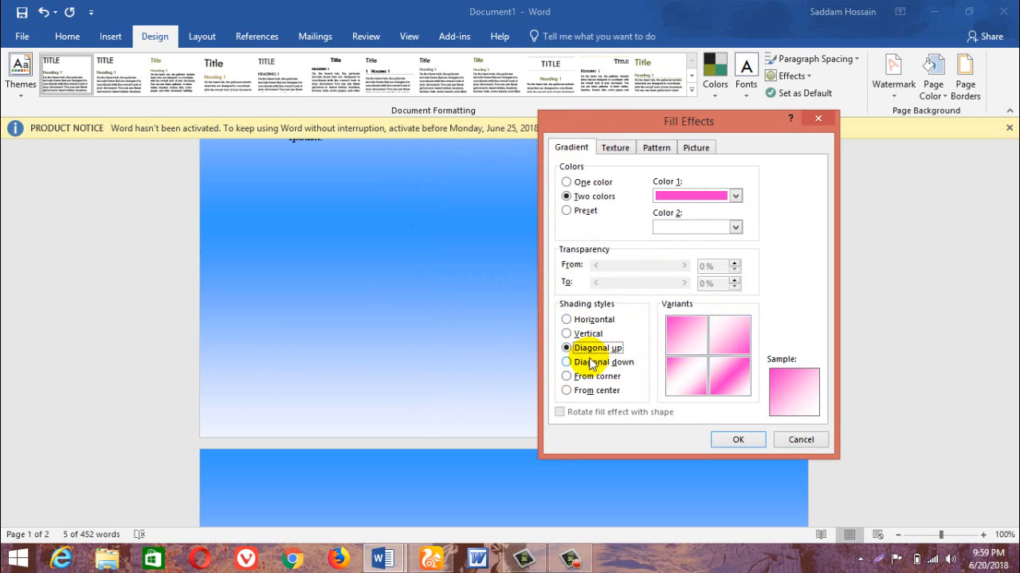
left_click(590, 365)
left_click(586, 350)
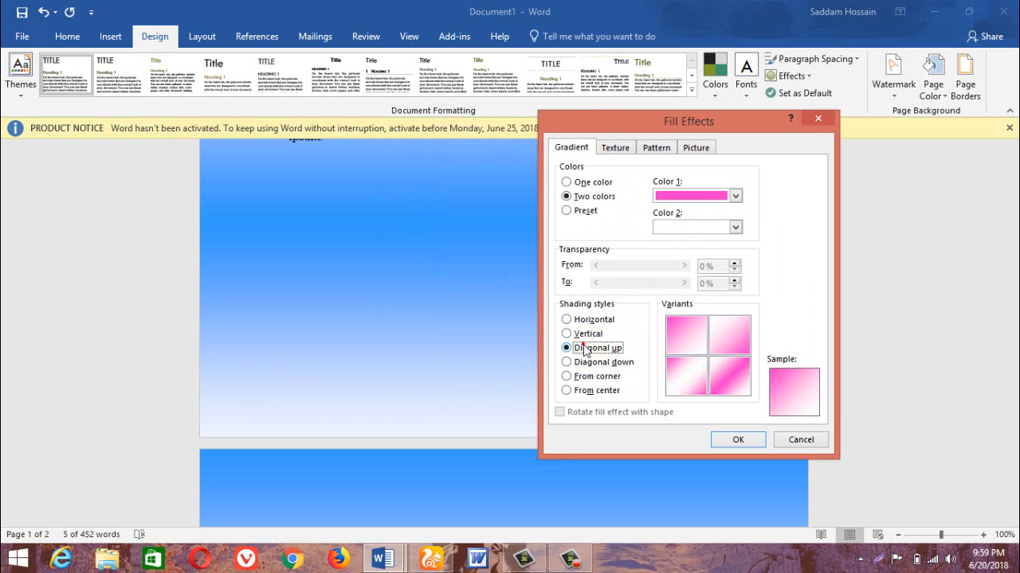
left_click(585, 335)
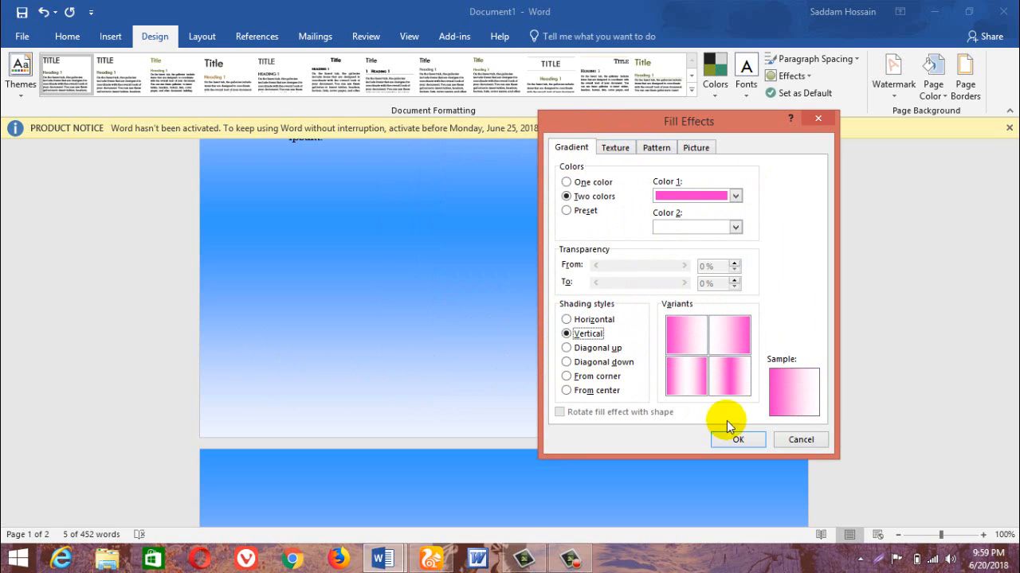
left_click(734, 443)
scroll(550, 359, "up", 10)
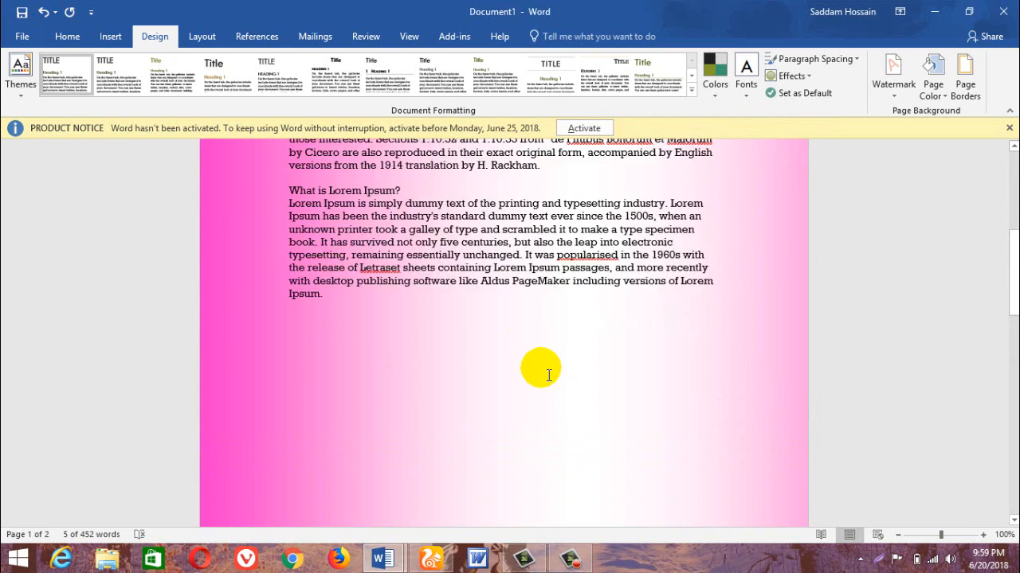
Fill the page background with the Paper bag texture.
left_click(932, 77)
left_click(936, 292)
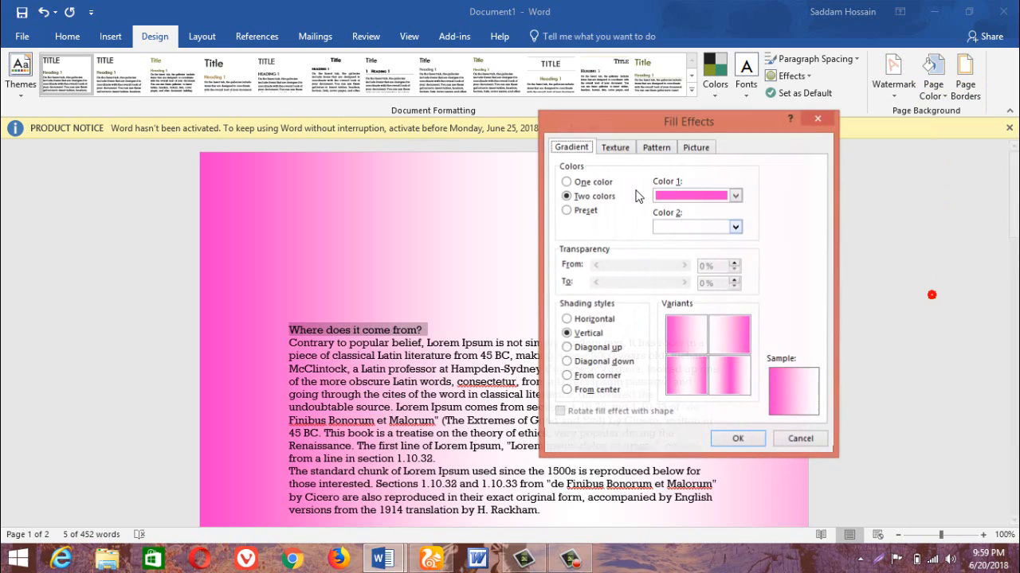
left_click(614, 147)
left_click(624, 248)
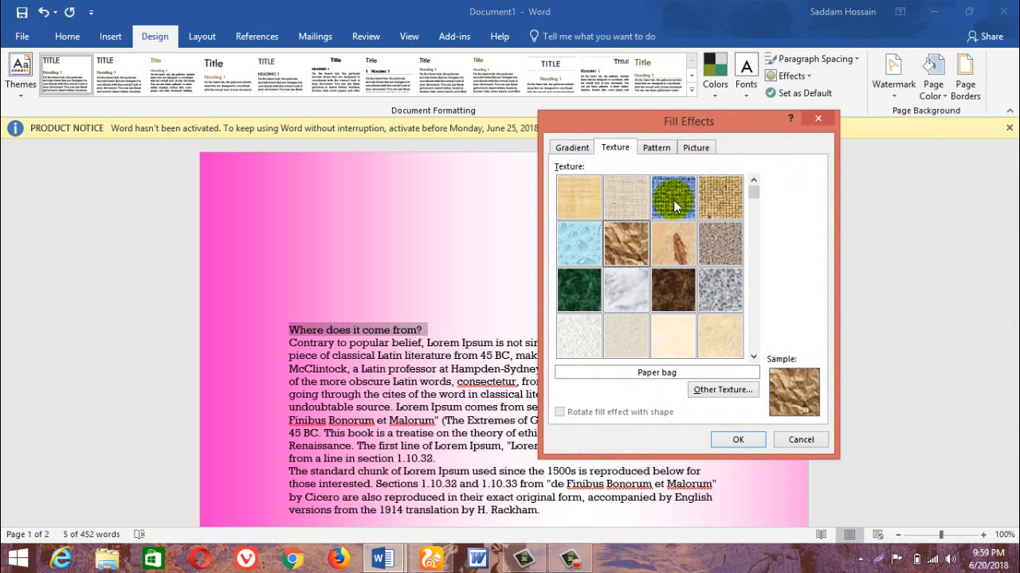
left_click(740, 442)
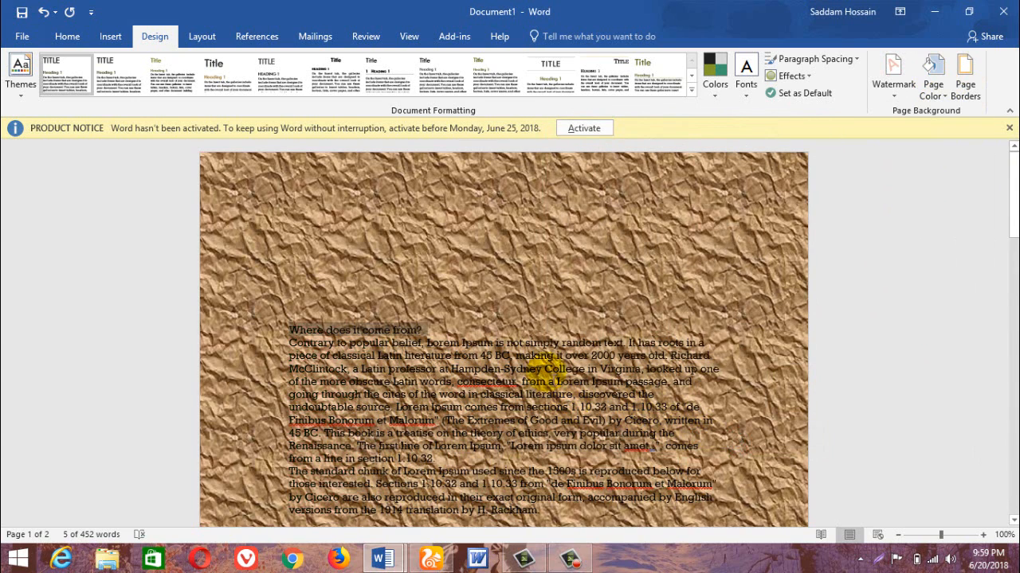
Fill the page background with the Plaid pattern using a red foreground on a white background.
left_click(942, 63)
left_click(933, 296)
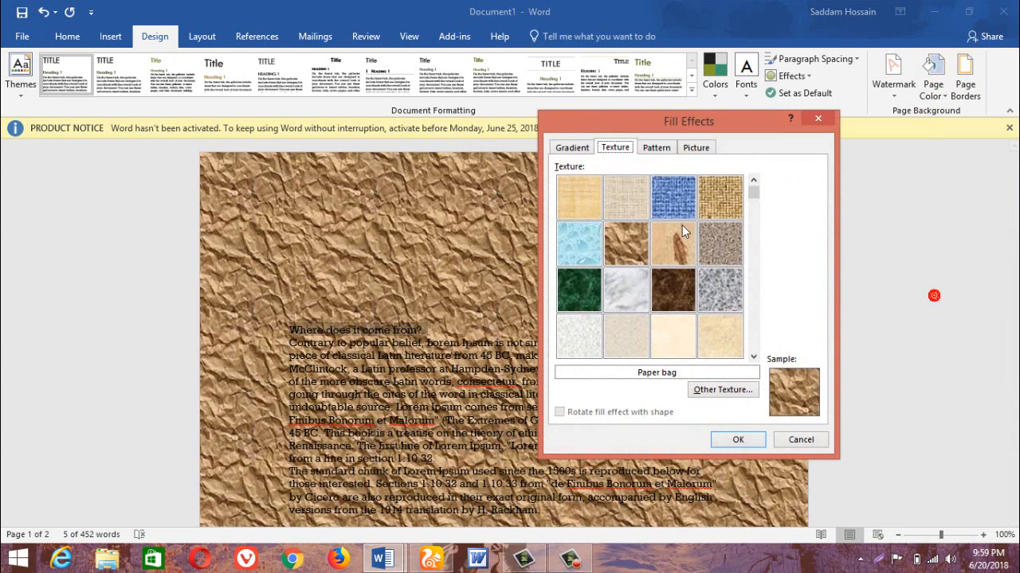
left_click(655, 151)
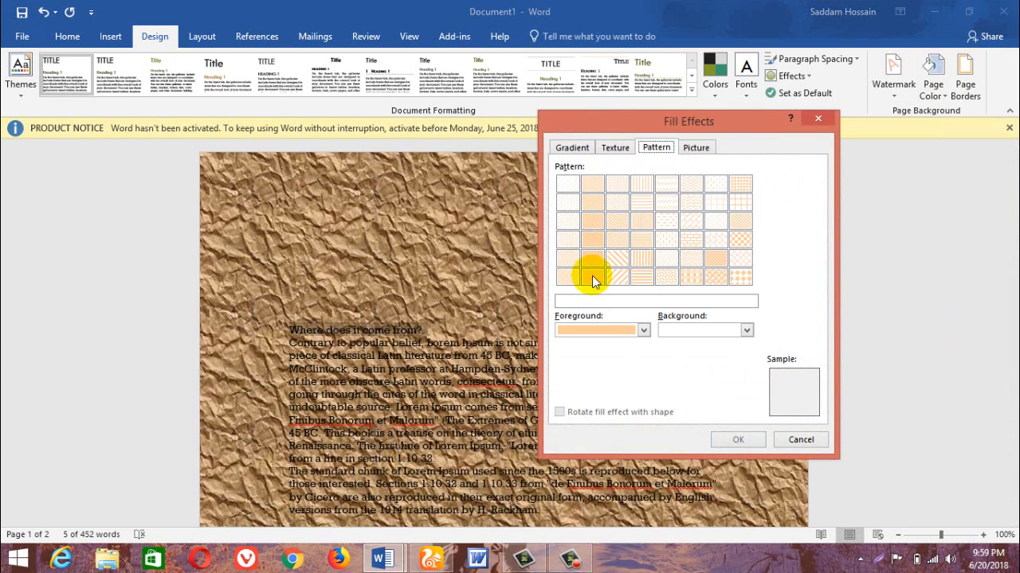
left_click(609, 333)
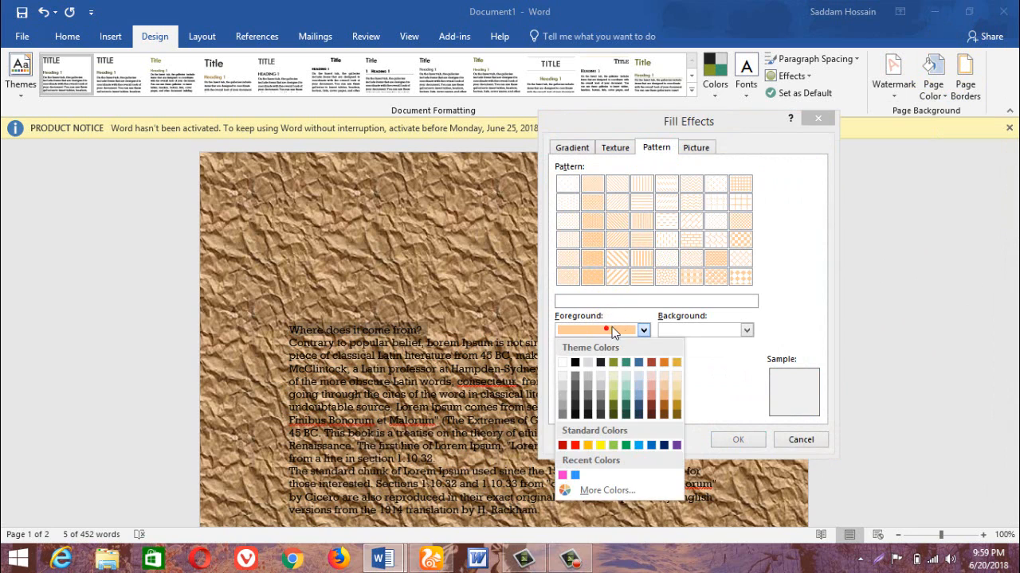
left_click(574, 444)
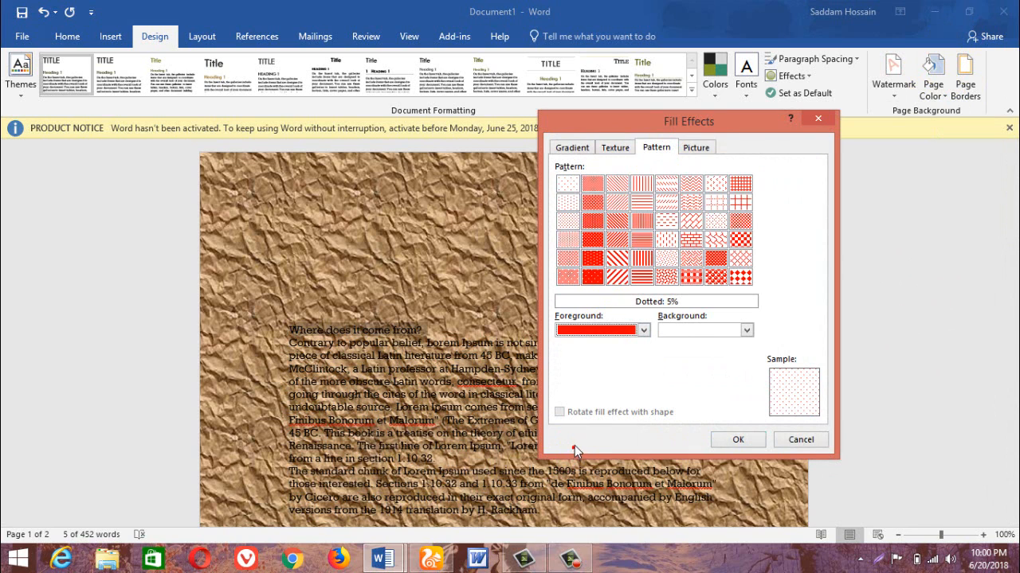
left_click(691, 276)
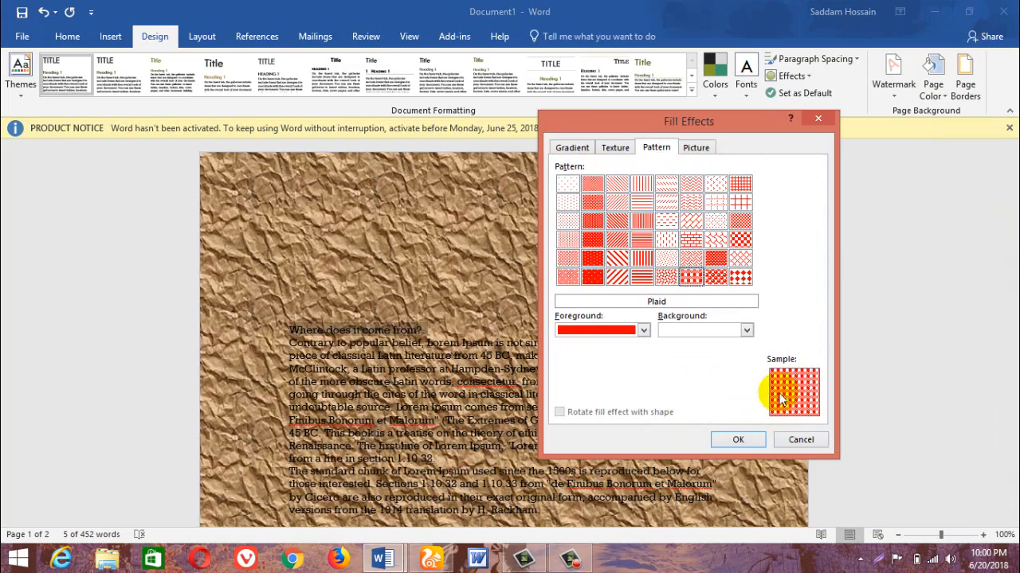
left_click(738, 440)
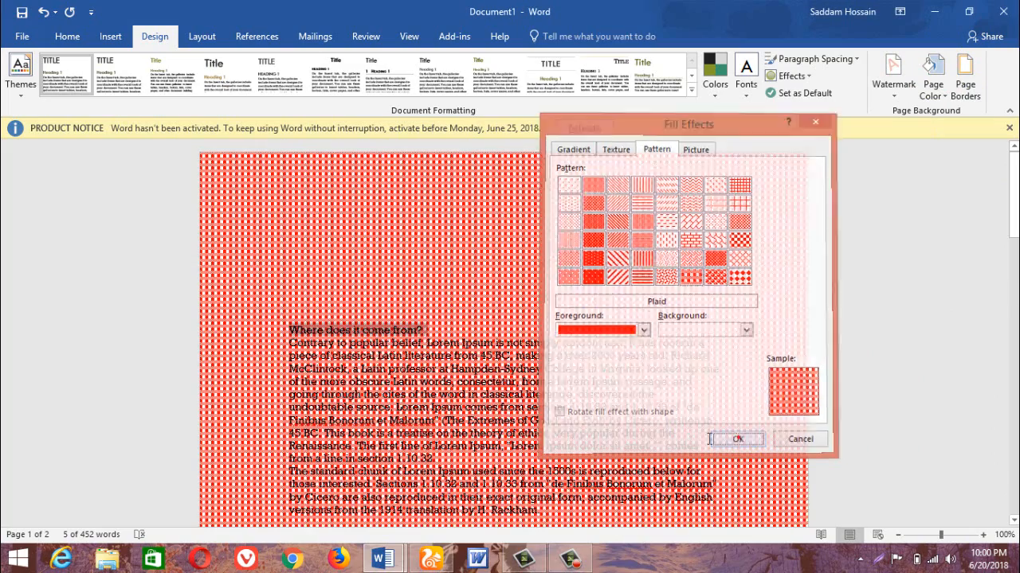
scroll(421, 327, "down", 3)
Fill the page background with the picture 2499580-alone-wallpapers from the Alone folder.
left_click(933, 88)
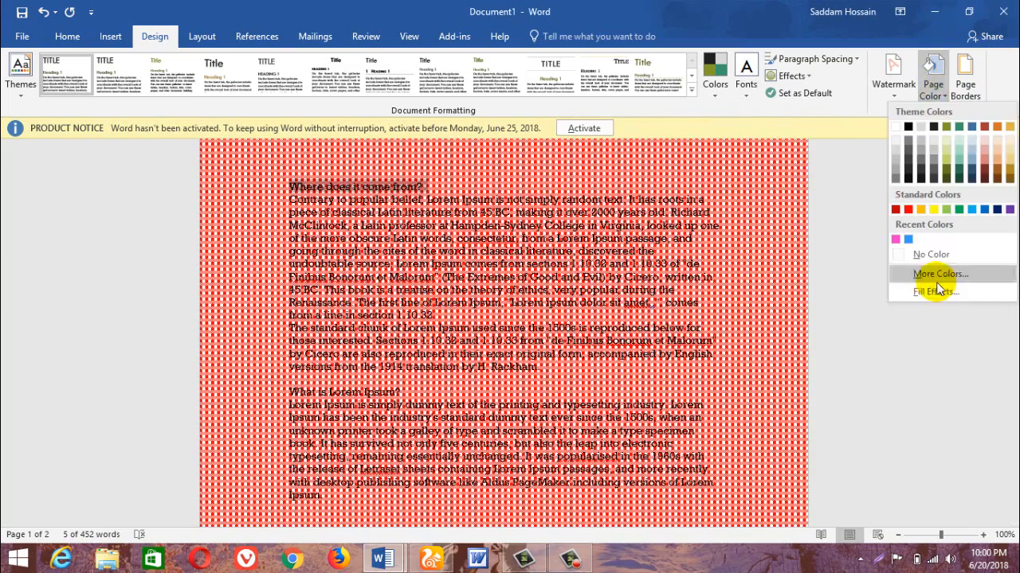
left_click(930, 290)
left_click(696, 149)
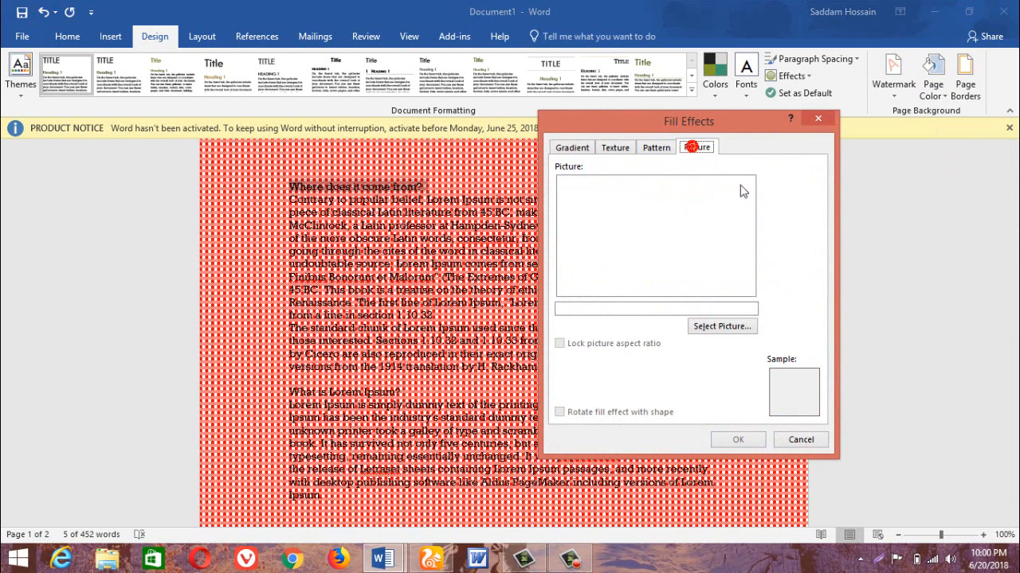
left_click(716, 329)
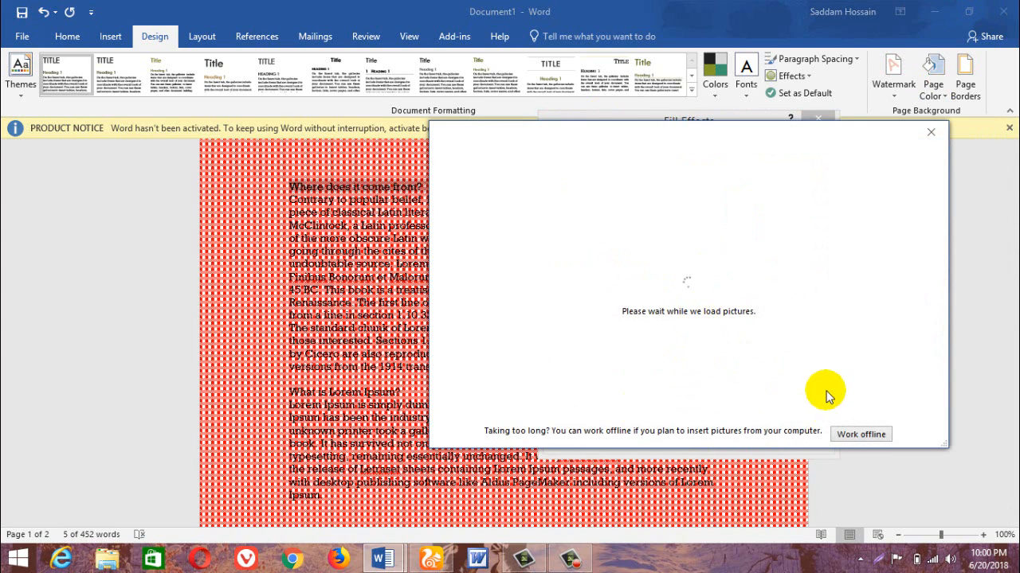
left_click(537, 229)
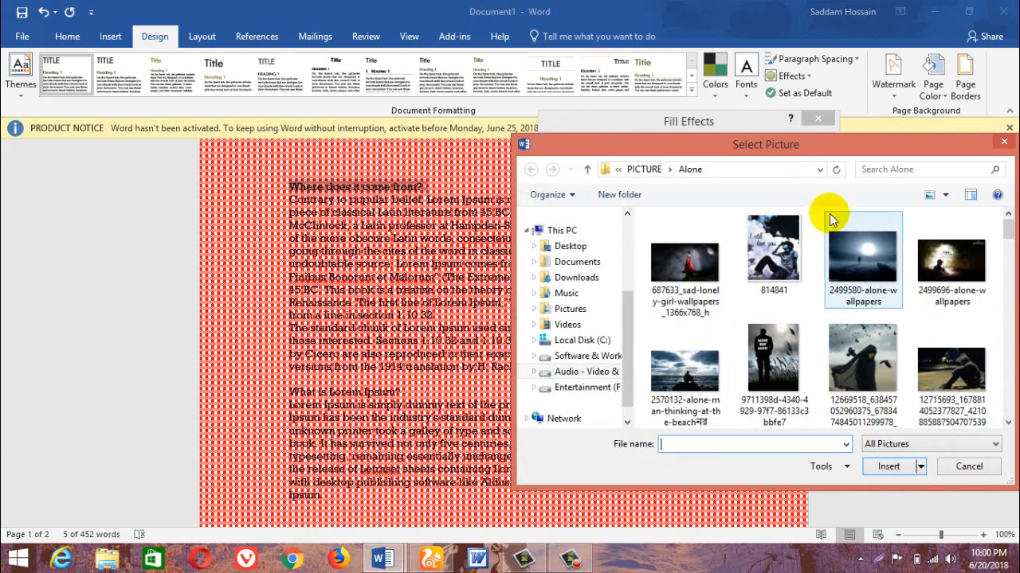
left_click_drag(805, 147, 627, 87)
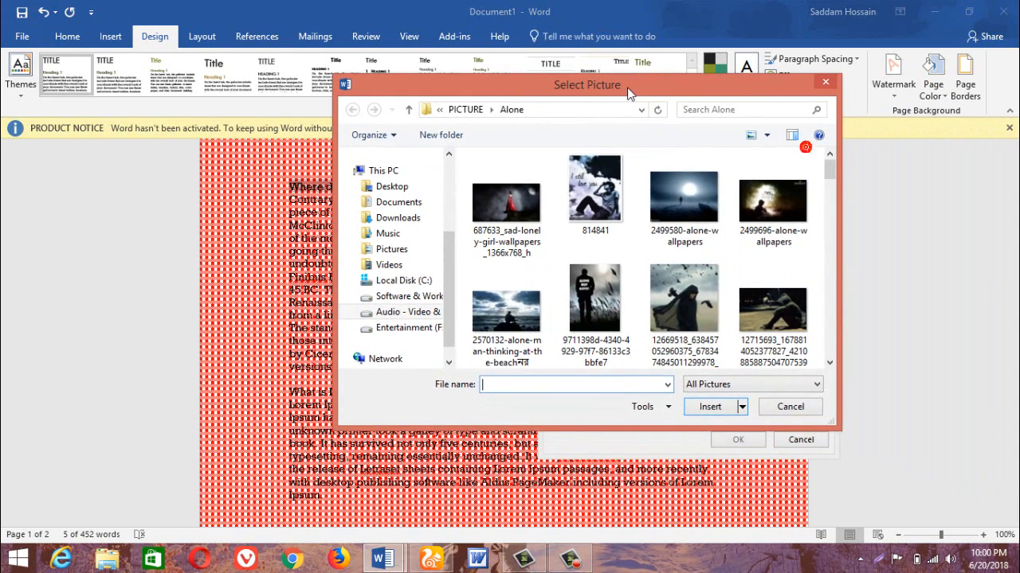
left_click(688, 197)
left_click(707, 406)
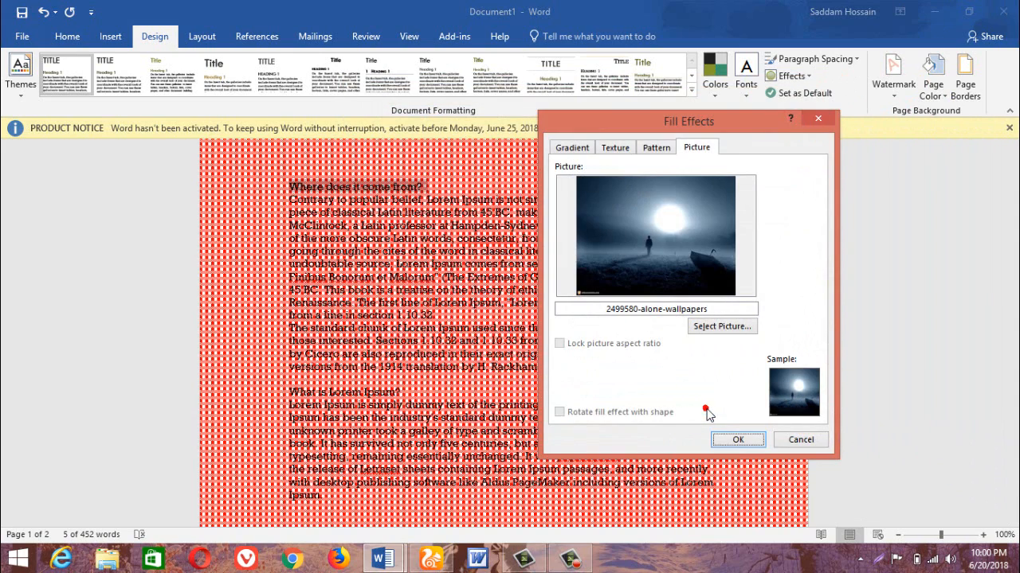
left_click(737, 439)
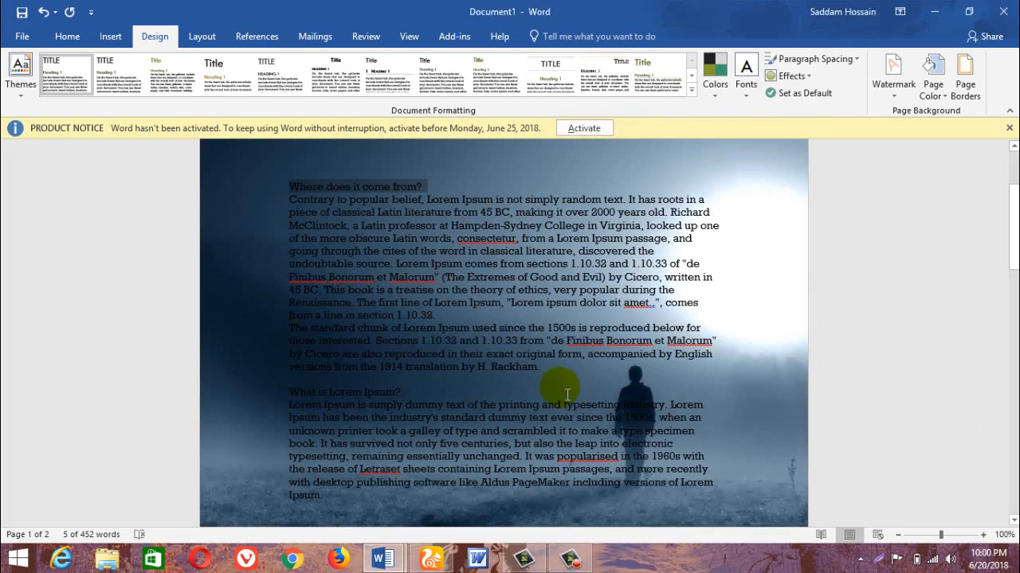
Look over the picture background on both pages and reset the page color to No Color.
scroll(632, 402, "down", 15)
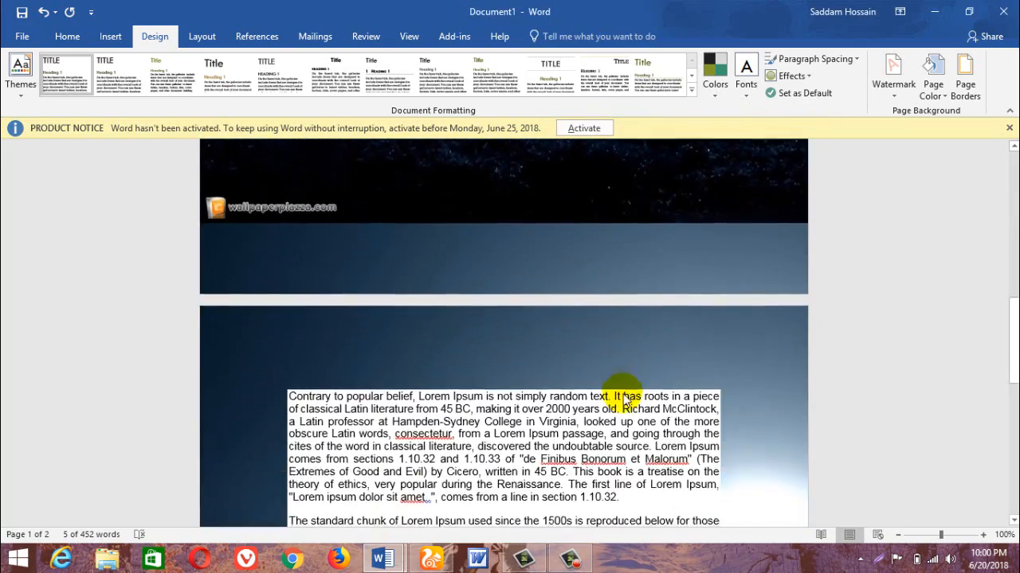
scroll(629, 401, "up", 12)
scroll(630, 400, "up", 6)
scroll(630, 401, "down", 11)
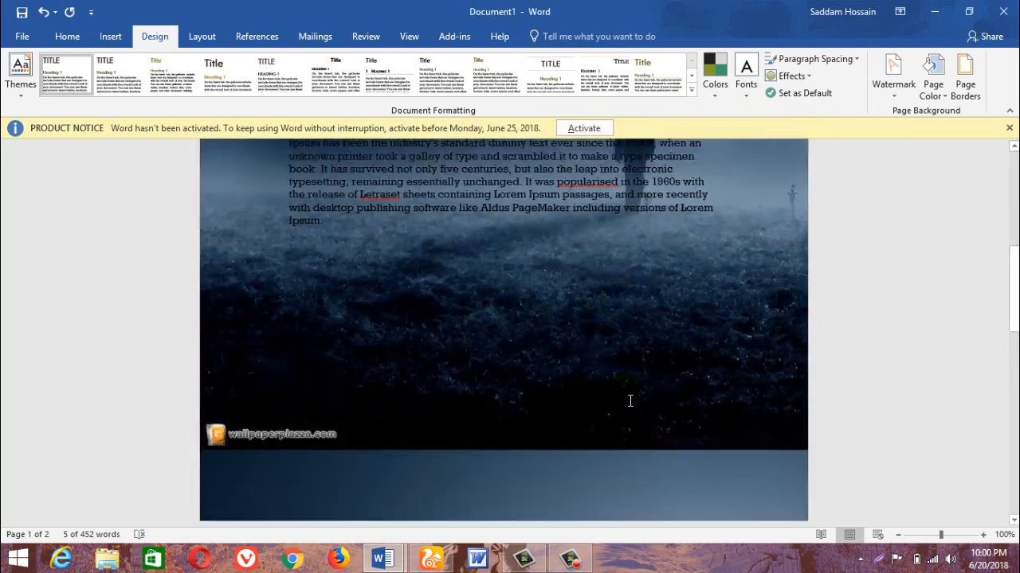
scroll(629, 401, "up", 12)
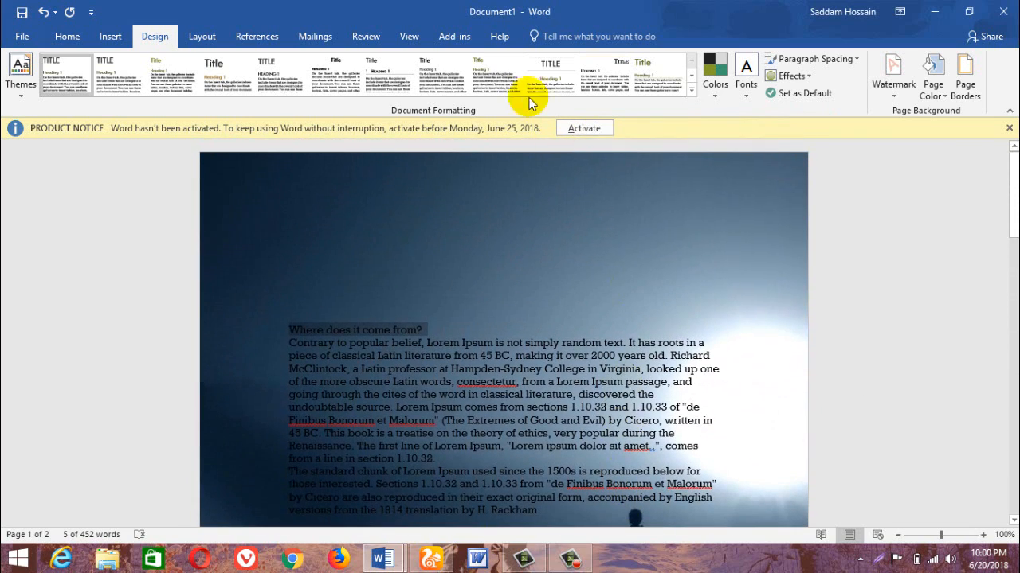
scroll(597, 411, "down", 10)
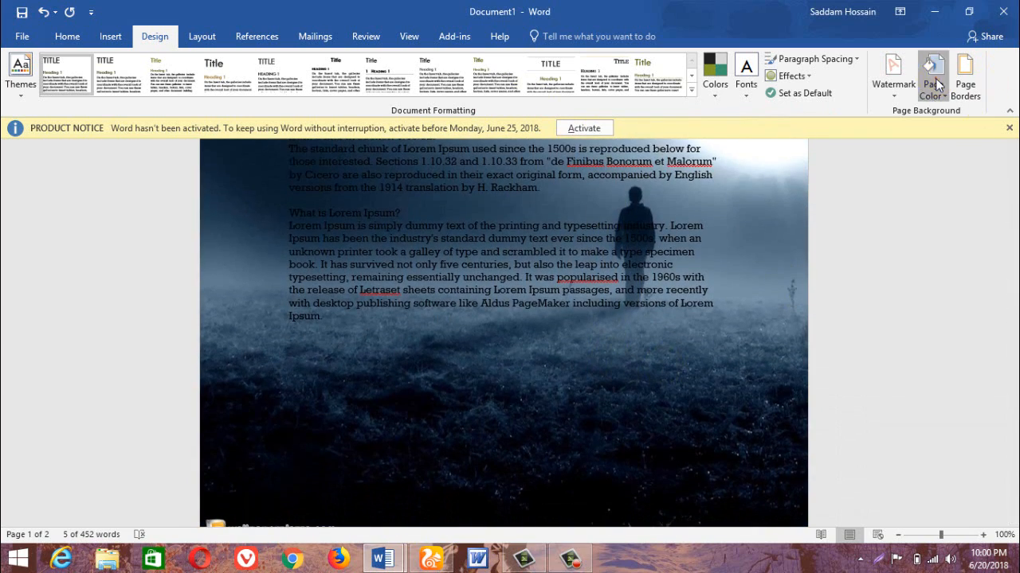
left_click(935, 83)
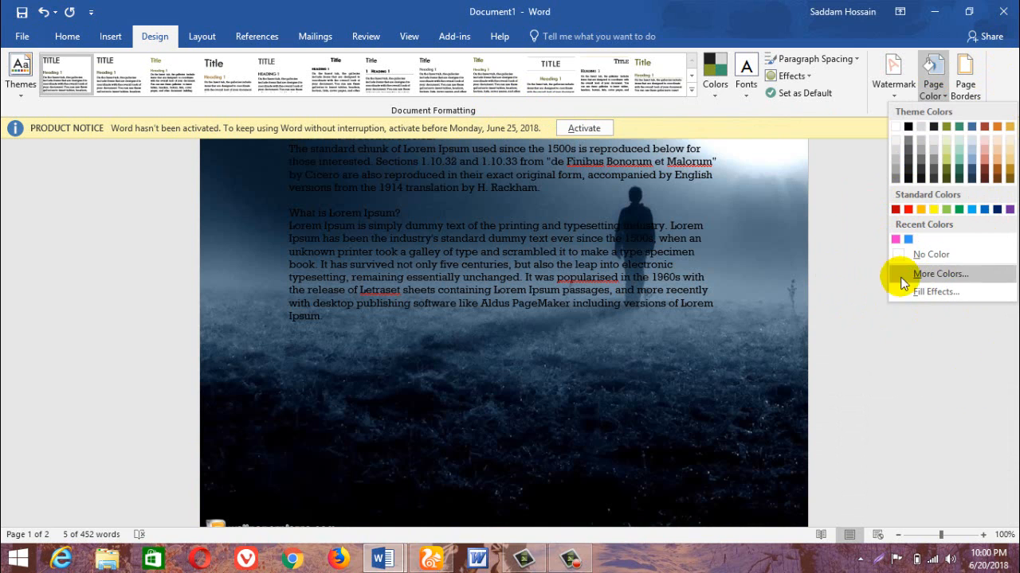
left_click(938, 255)
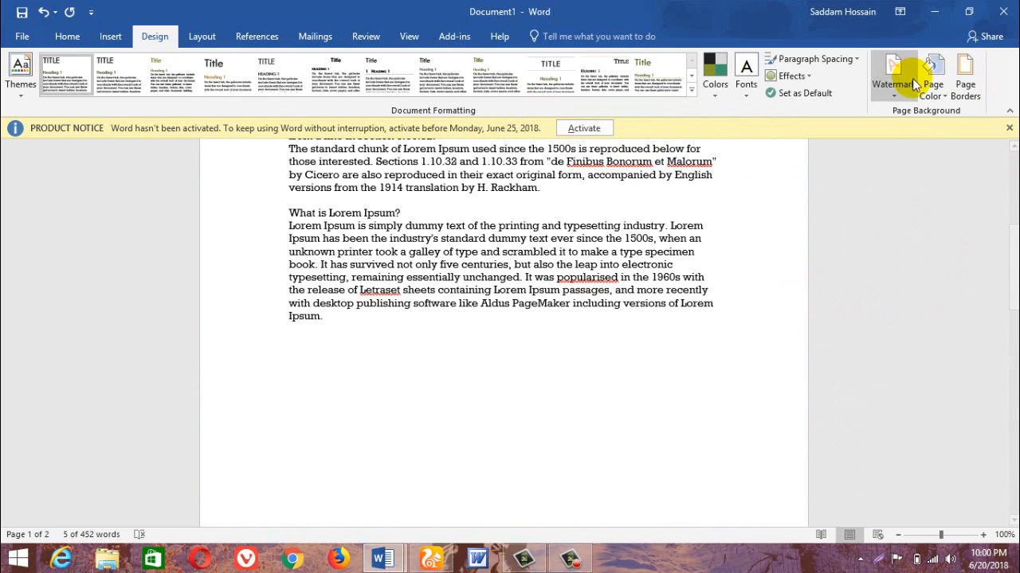
Apply a Box page border in a black thick-and-thin line style, 3 pt wide, to the whole document.
left_click(964, 72)
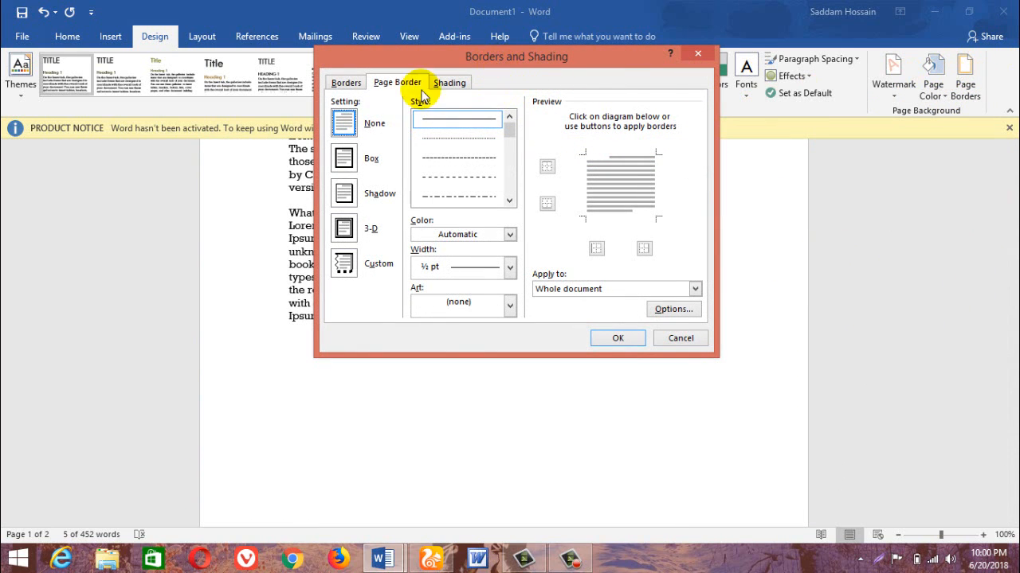
left_click(365, 130)
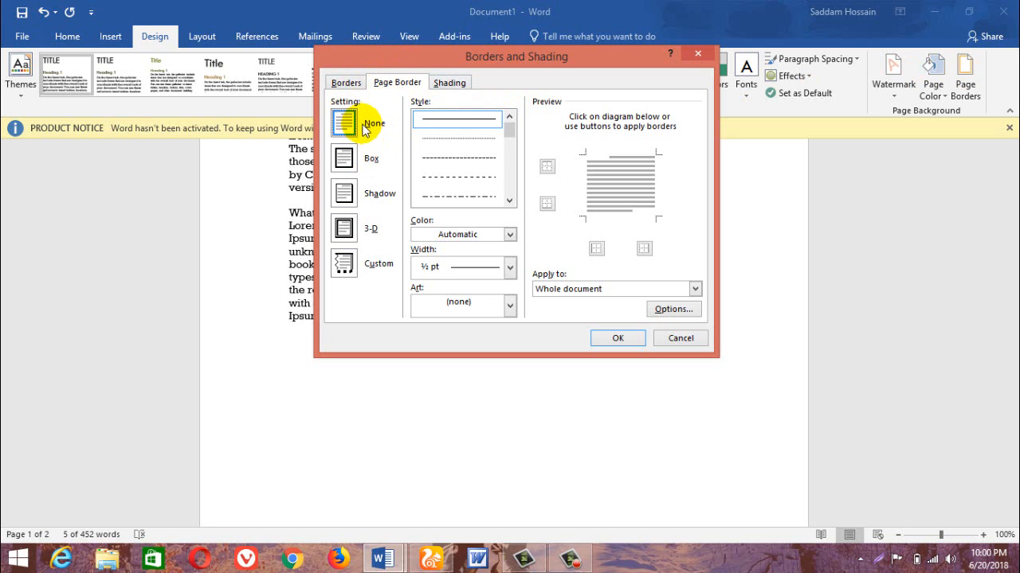
left_click(343, 158)
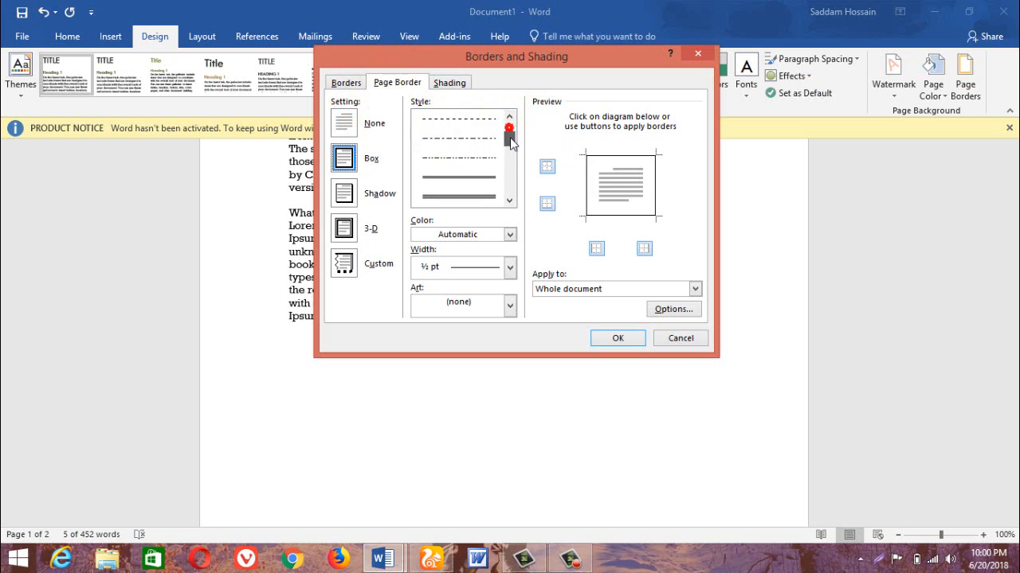
left_click_drag(511, 142, 505, 151)
left_click(458, 146)
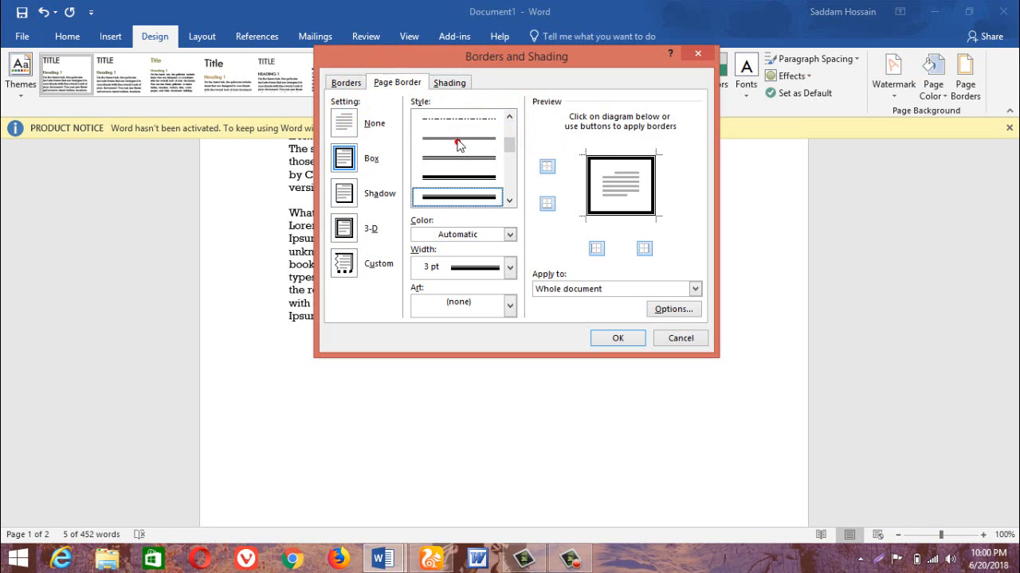
left_click(456, 178)
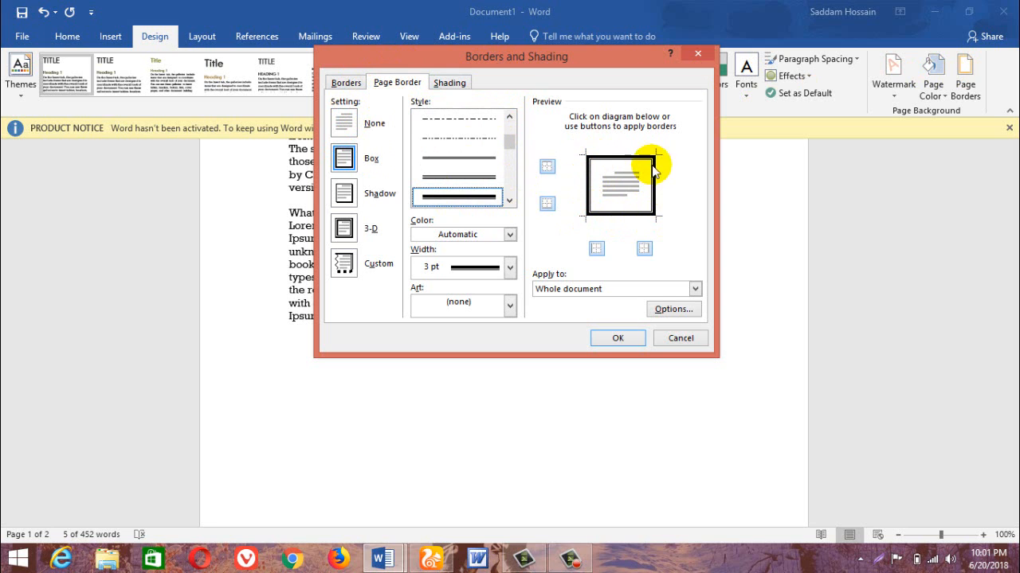
left_click(615, 338)
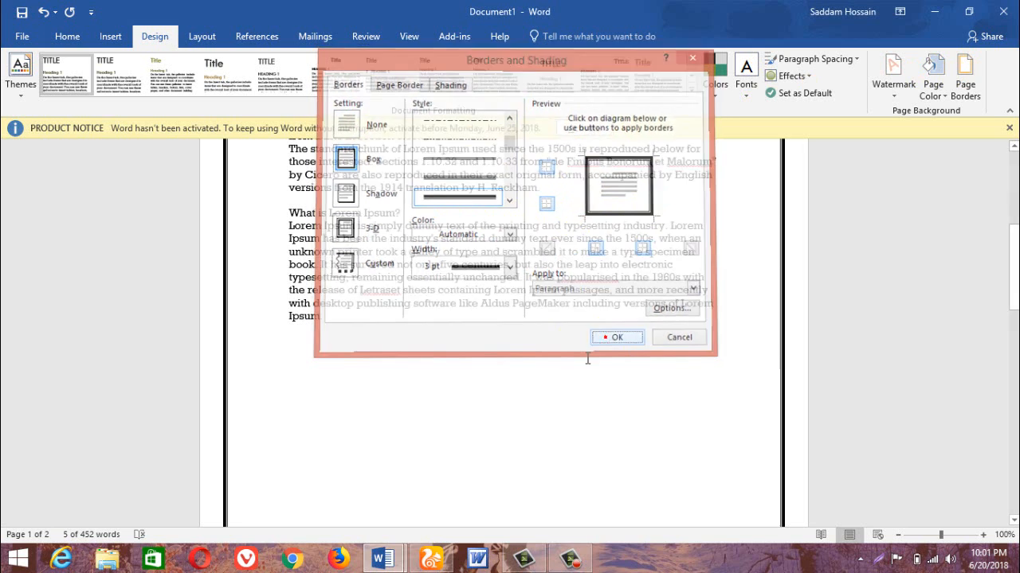
scroll(478, 367, "up", 5)
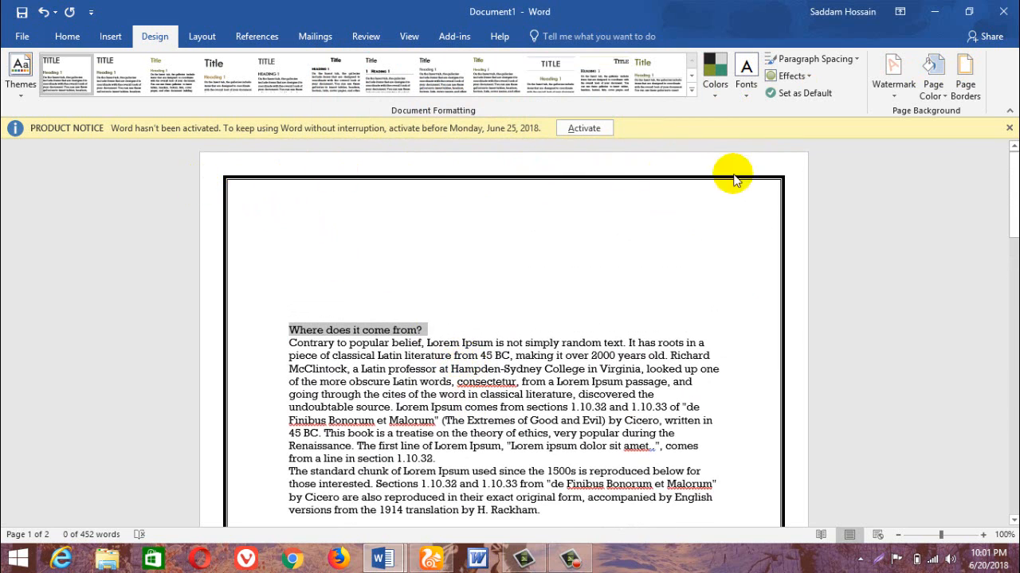
scroll(751, 440, "down", 10)
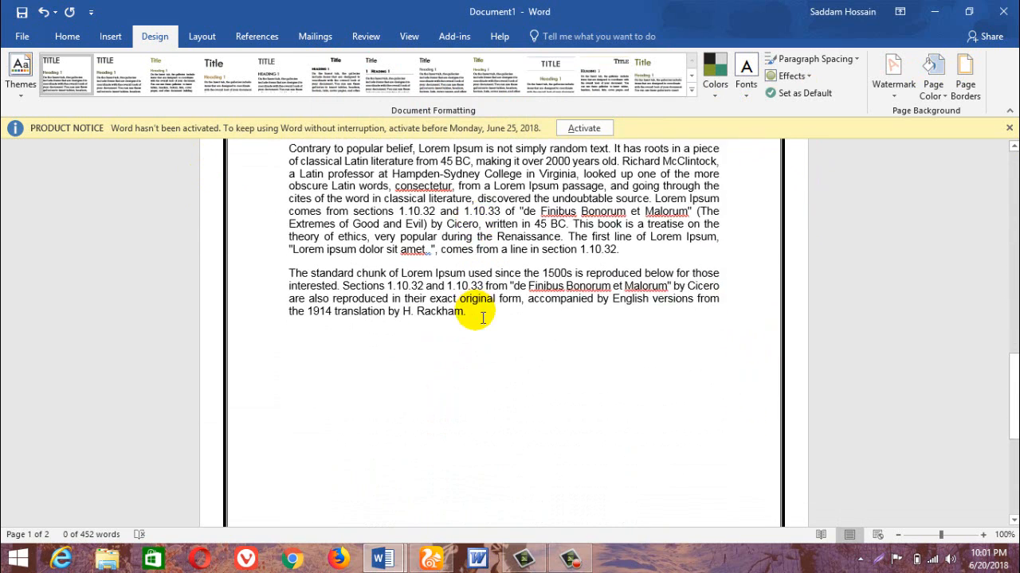
scroll(285, 276, "down", 3)
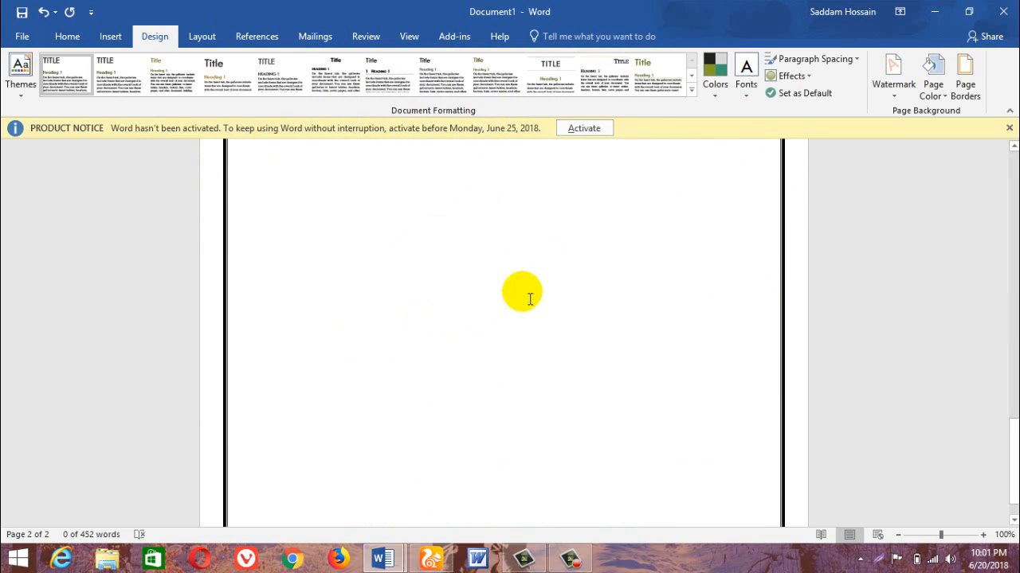
Change the page border's color to standard blue and its width to 6 pt.
left_click(965, 75)
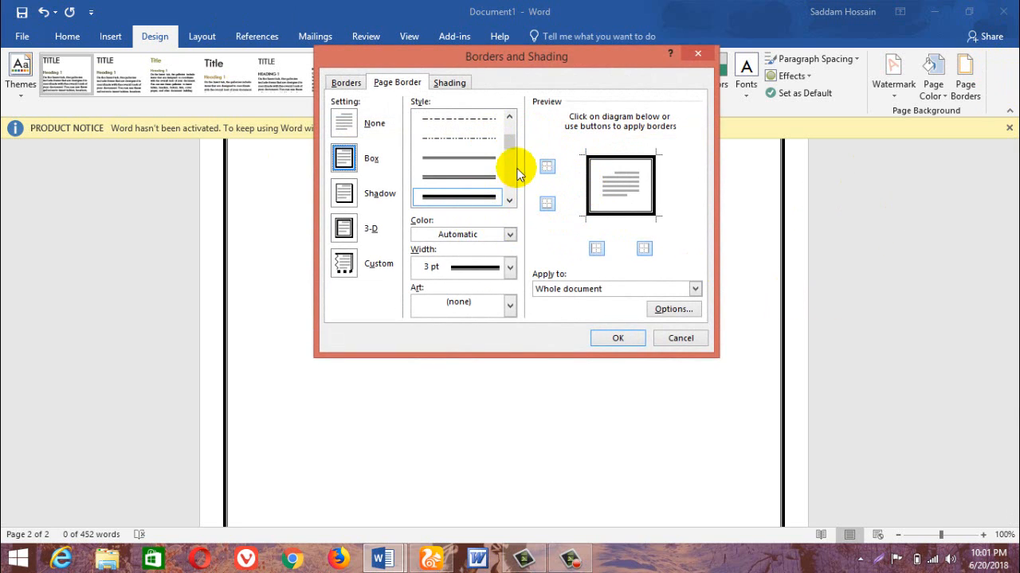
mouse_move(508, 142)
left_mouse_down()
mouse_move(509, 164)
mouse_move(509, 147)
left_mouse_up()
left_click(459, 232)
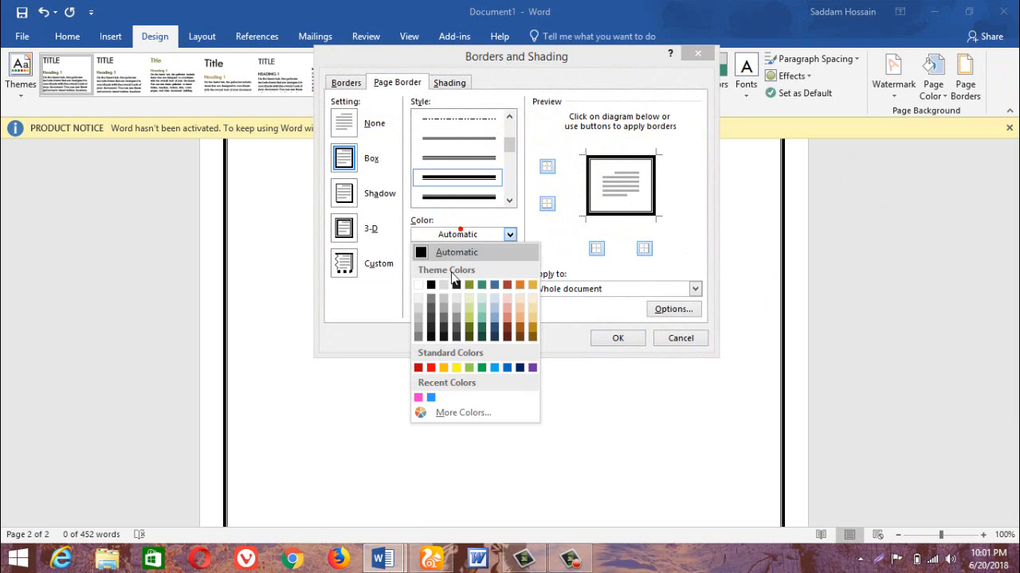
left_click(505, 368)
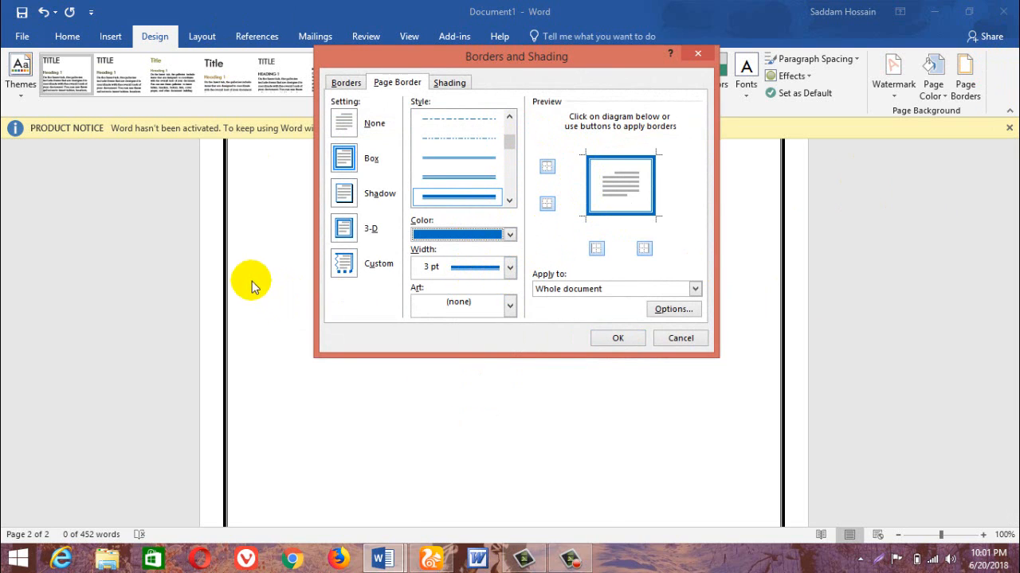
left_click(460, 269)
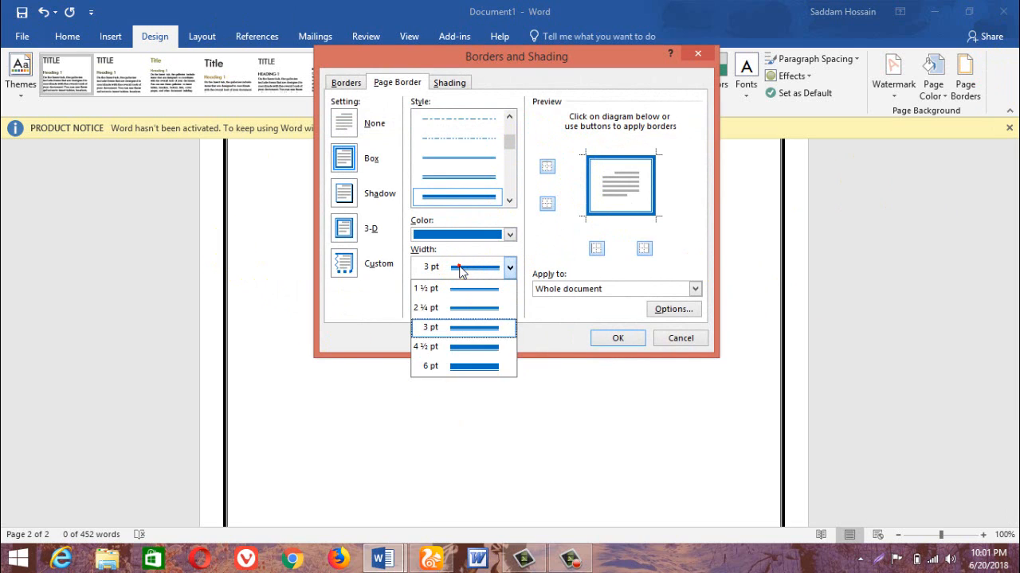
left_click(436, 368)
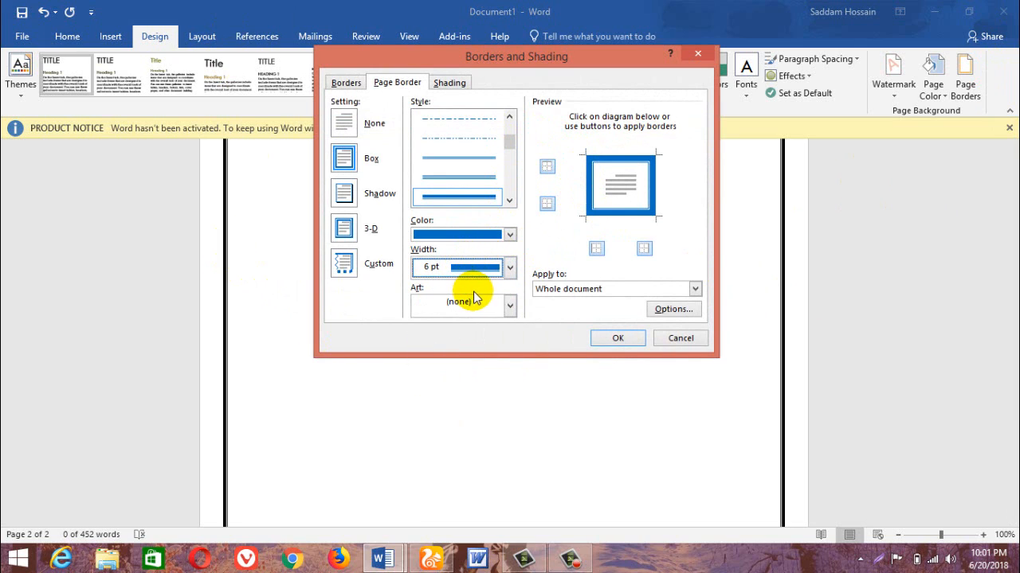
left_click(613, 337)
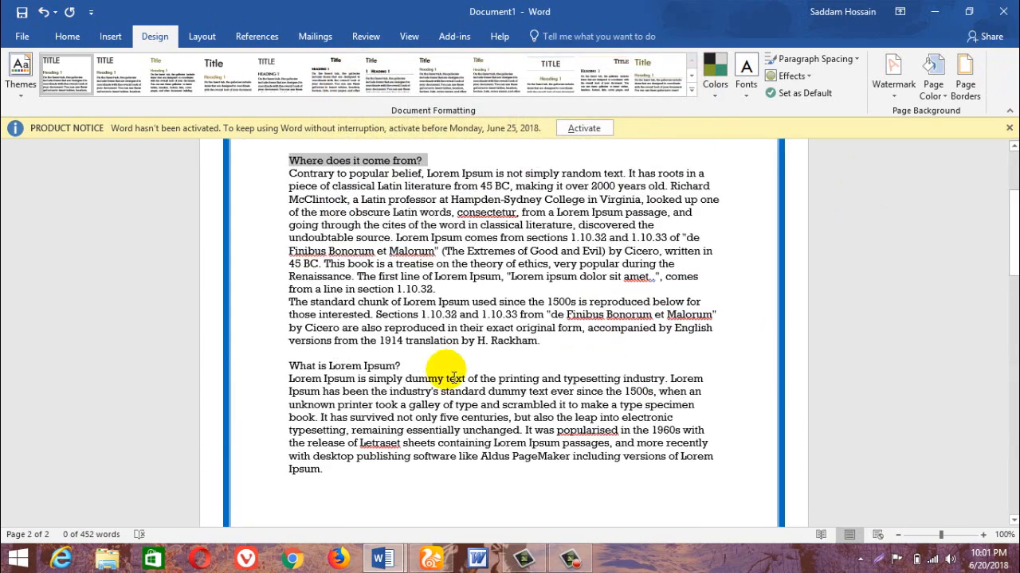
scroll(452, 378, "up", 4)
scroll(467, 358, "down", 3)
Remove the top edge of the blue page border and check it on both pages.
left_click(965, 79)
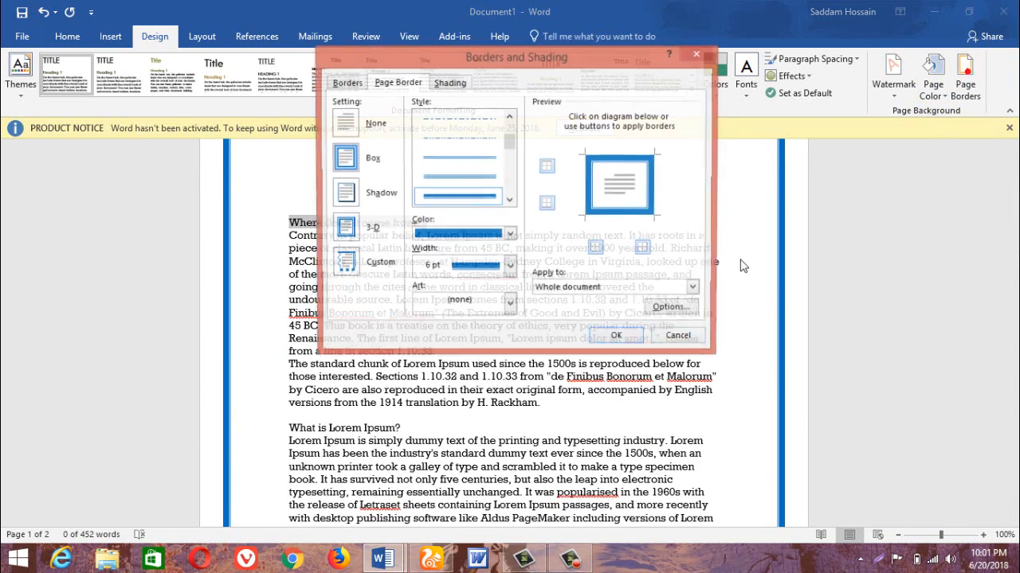
left_click(547, 168)
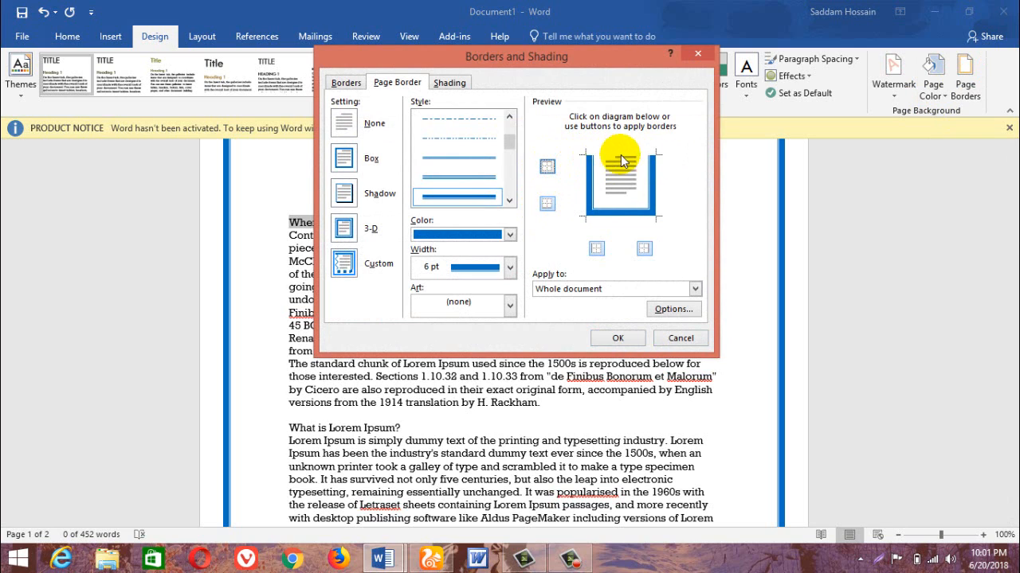
left_click(617, 337)
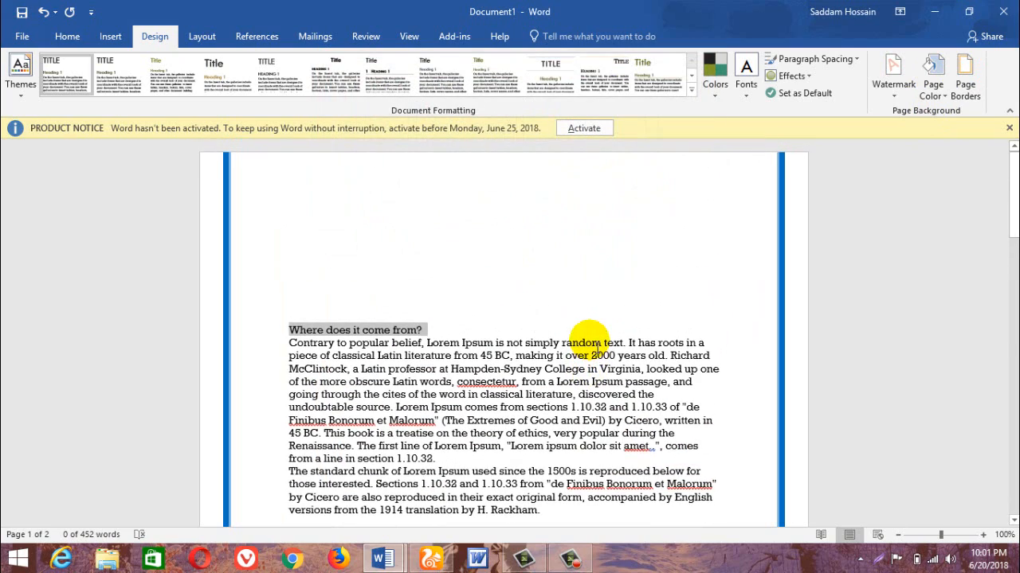
scroll(715, 505, "down", 15)
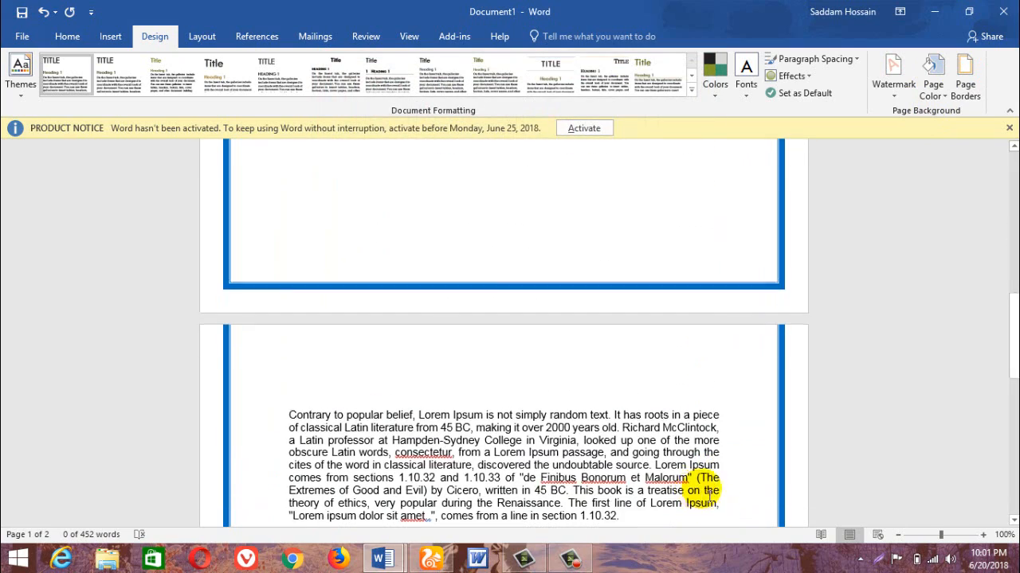
scroll(414, 267, "up", 15)
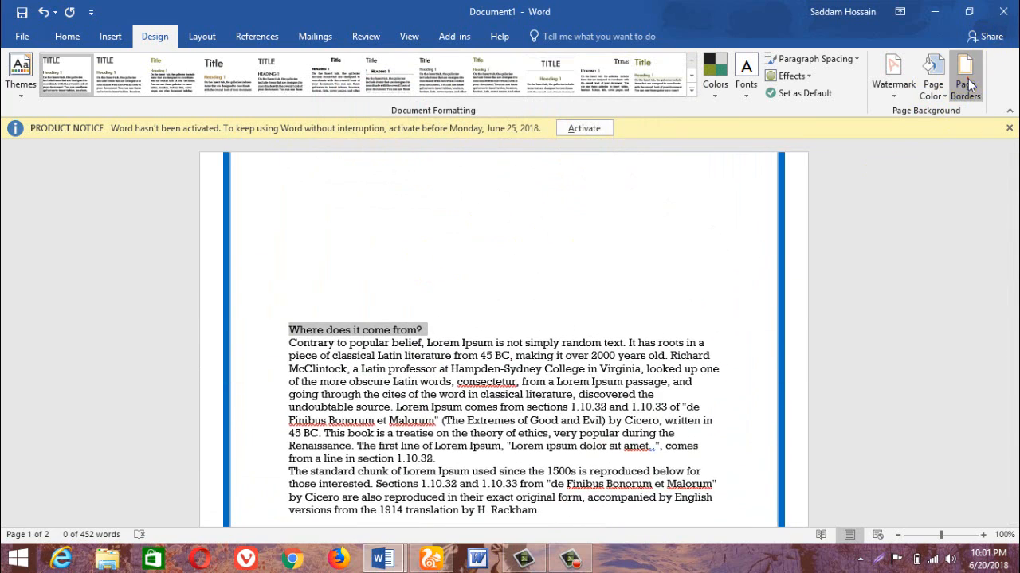
Switch off the remaining edges of the page border in the preview and turn all four edges back on.
left_click(967, 80)
left_click(546, 204)
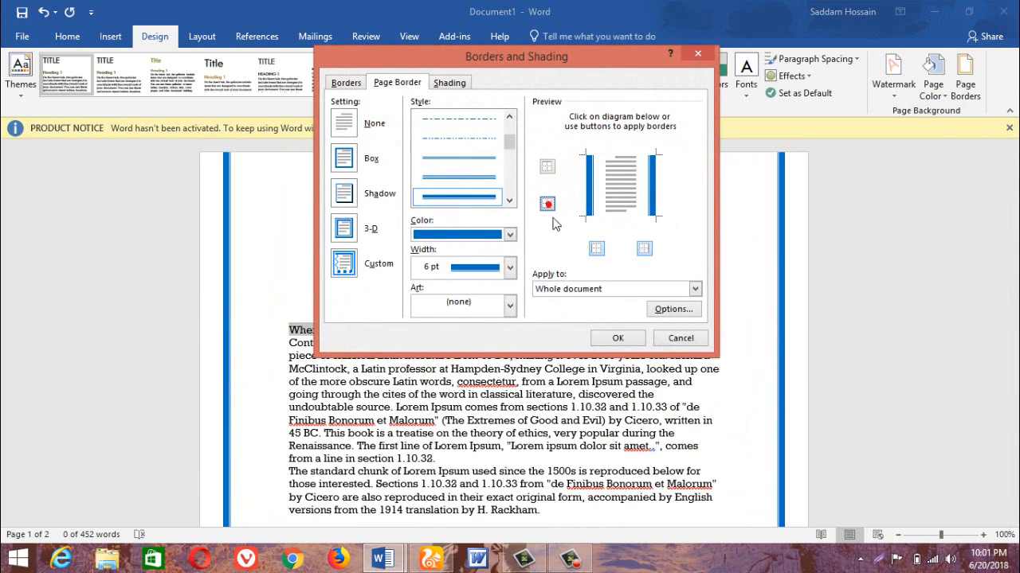
left_click(596, 250)
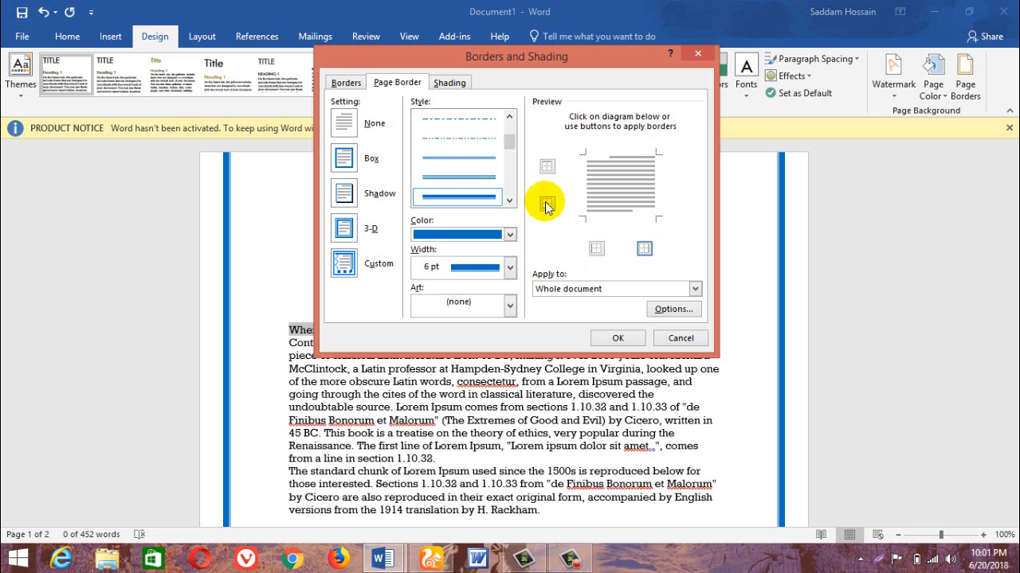
left_click(548, 163)
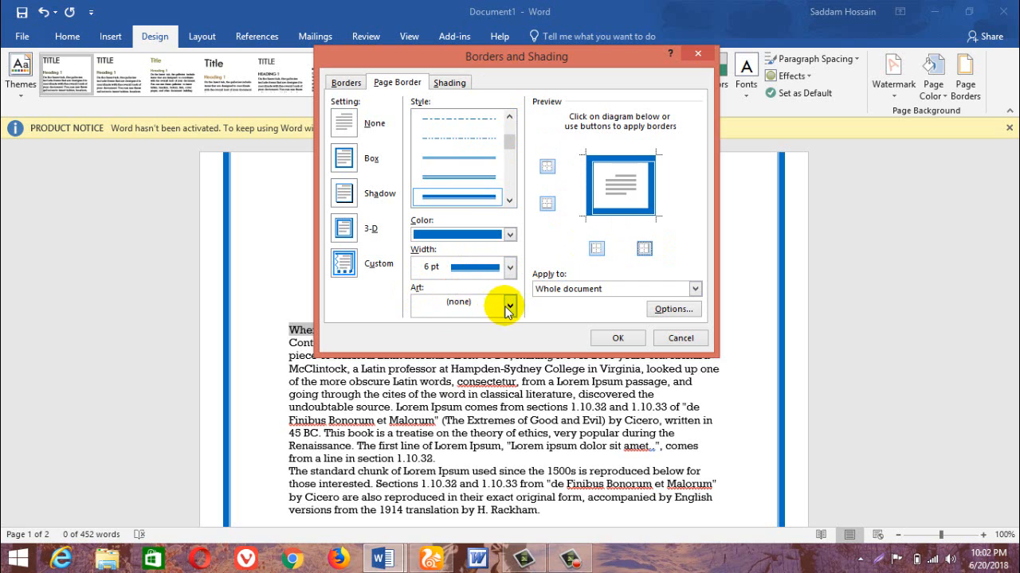
Apply the red flower art as a 12 pt page border around the whole document.
left_click(476, 306)
left_click_drag(510, 332, 512, 355)
left_click(458, 354)
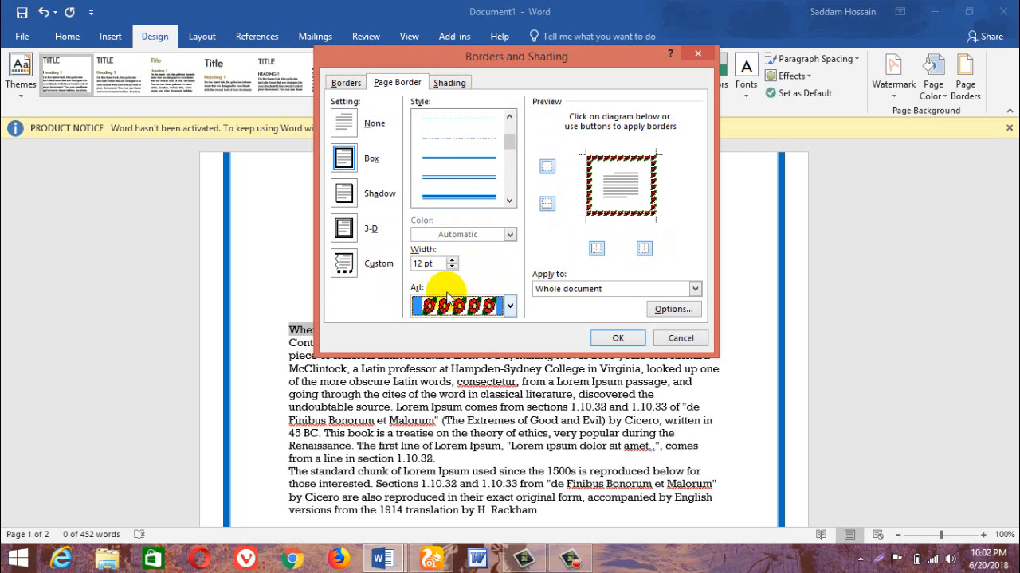
left_click(613, 337)
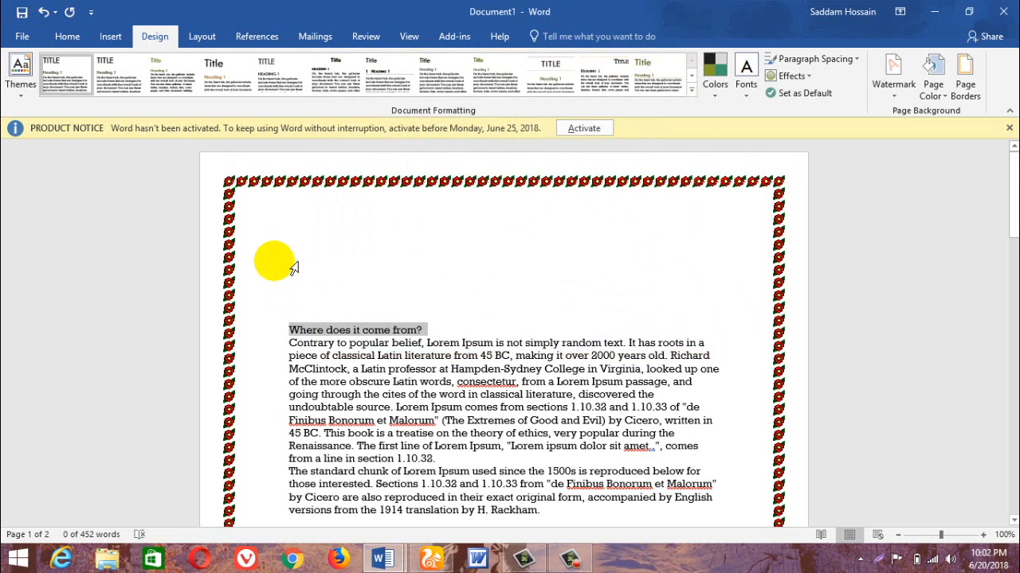
Set the width of the flower art page border to 20 pt and check it through the document.
left_click(964, 79)
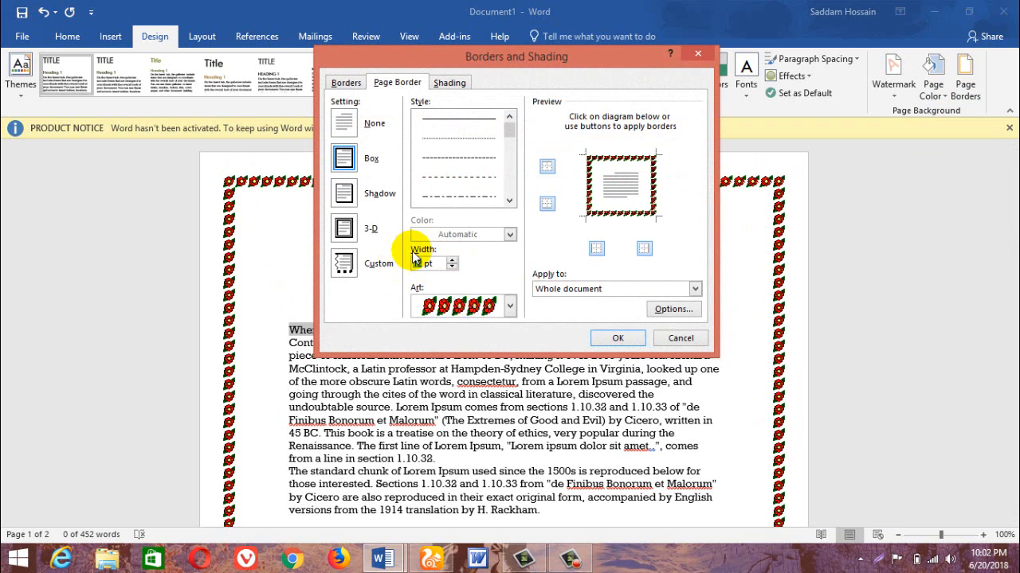
left_click(614, 338)
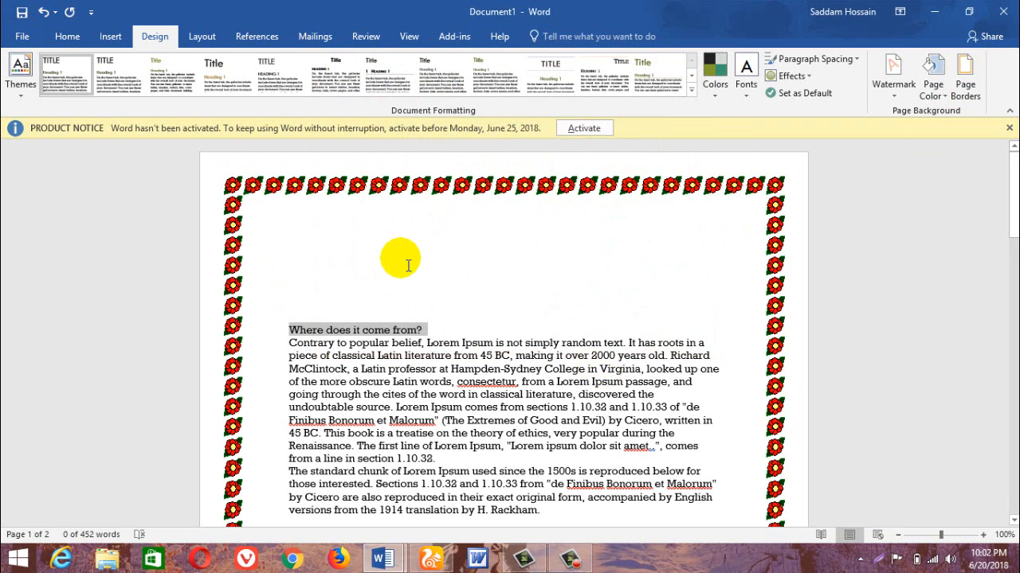
scroll(402, 259, "down", 5)
scroll(409, 255, "down", 3)
scroll(402, 215, "up", 7)
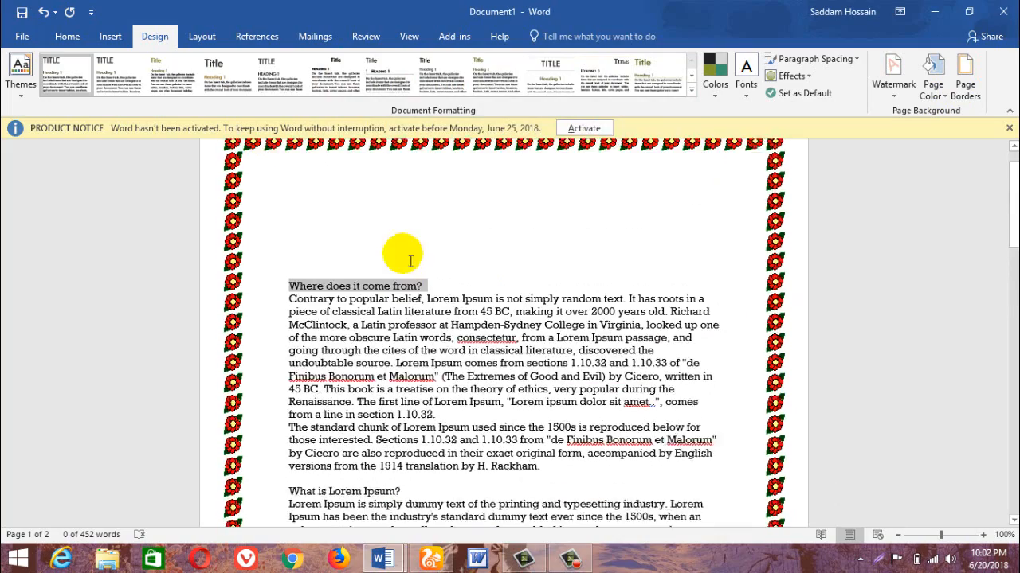
left_click(965, 79)
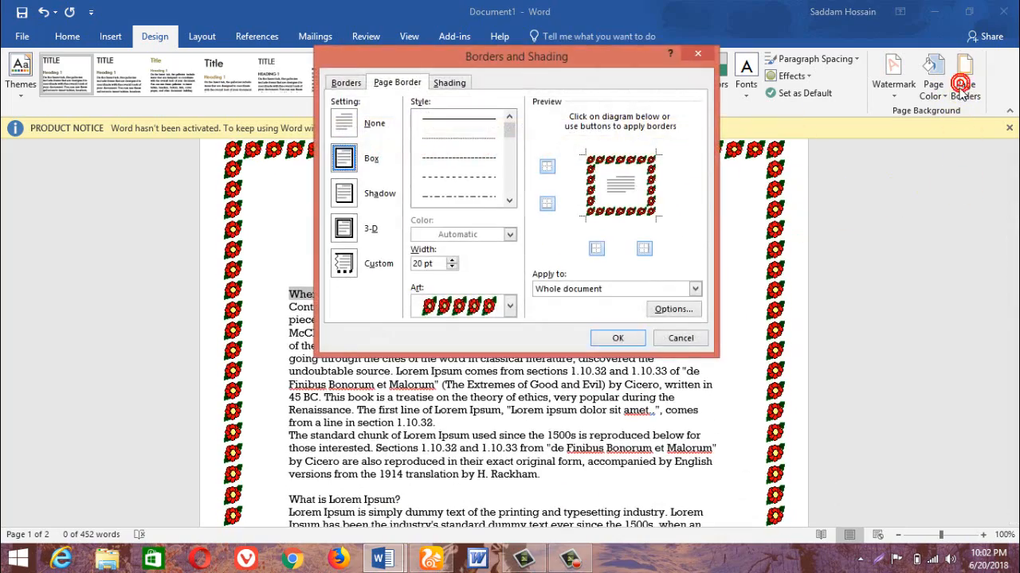
left_click(683, 341)
scroll(478, 303, "down", 2)
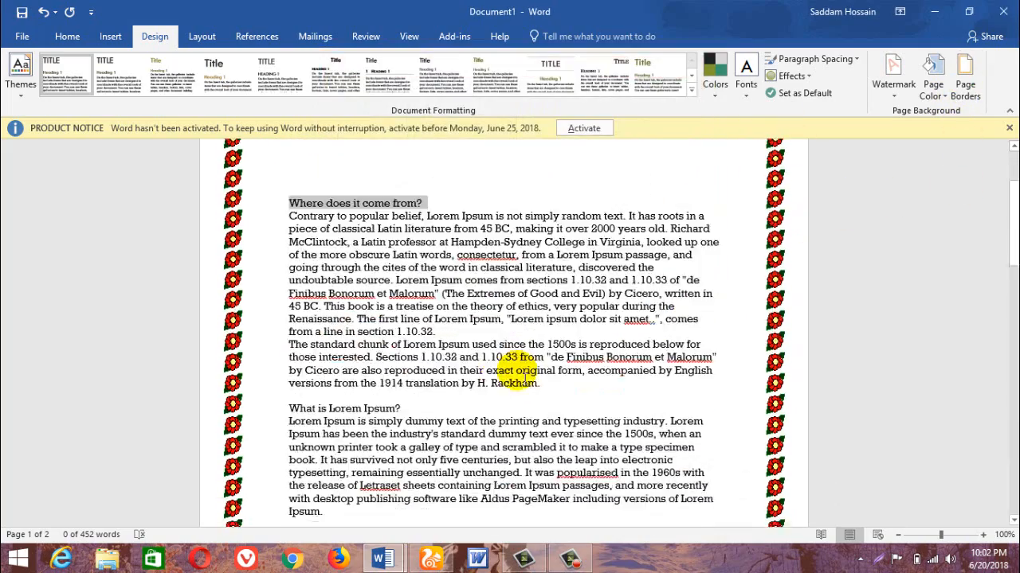
scroll(464, 271, "up", 1)
Add a 3 pt purple diagonally striped box border to the "Where does it come from?" paragraph.
left_click(438, 244)
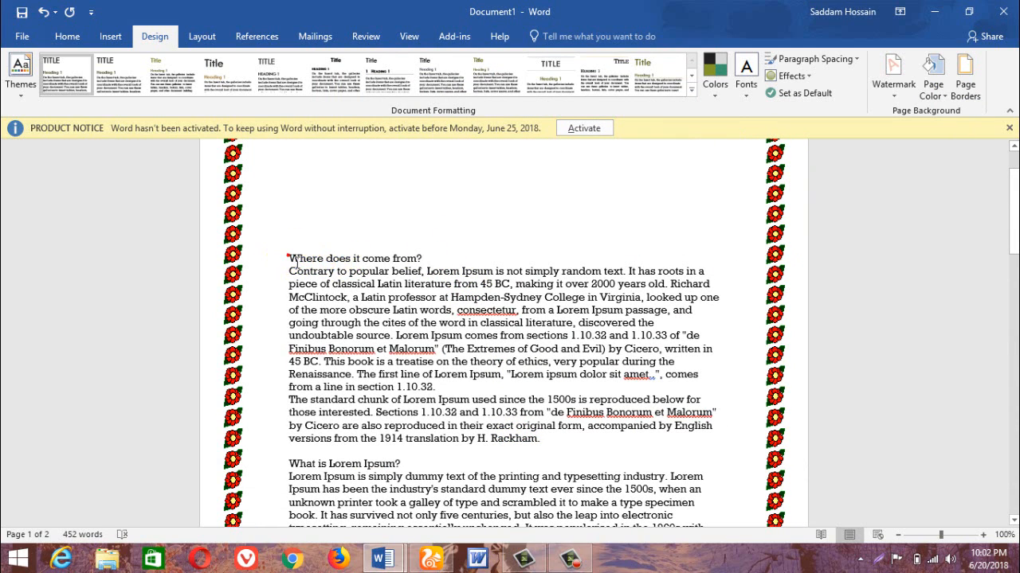
left_click_drag(295, 262, 389, 263)
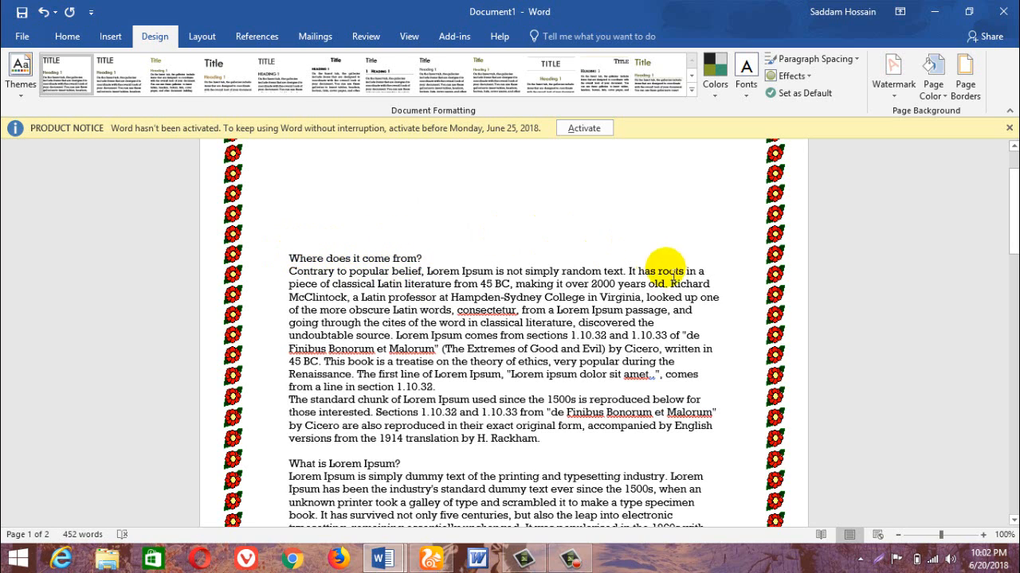
left_click(289, 249)
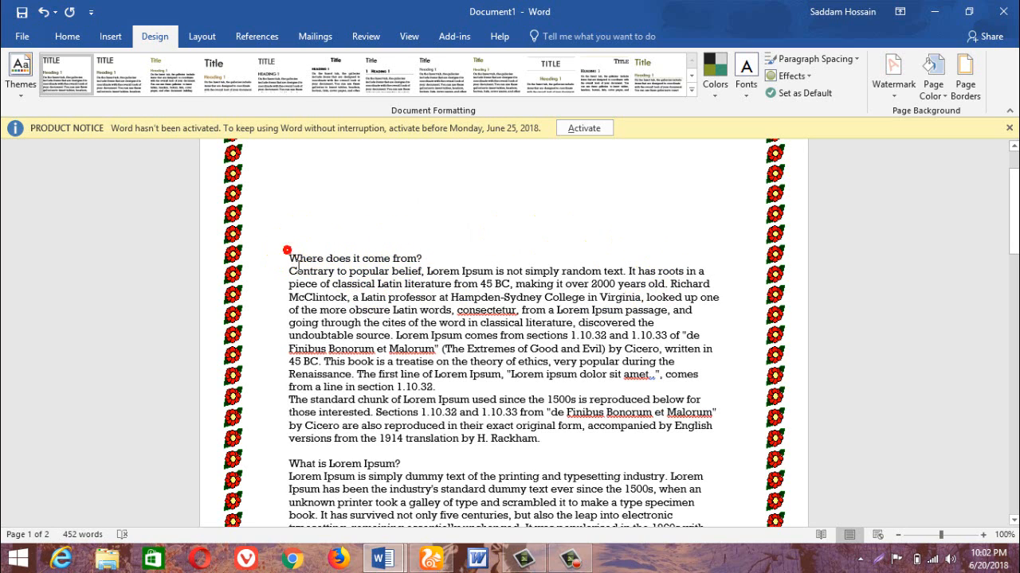
left_click(383, 256)
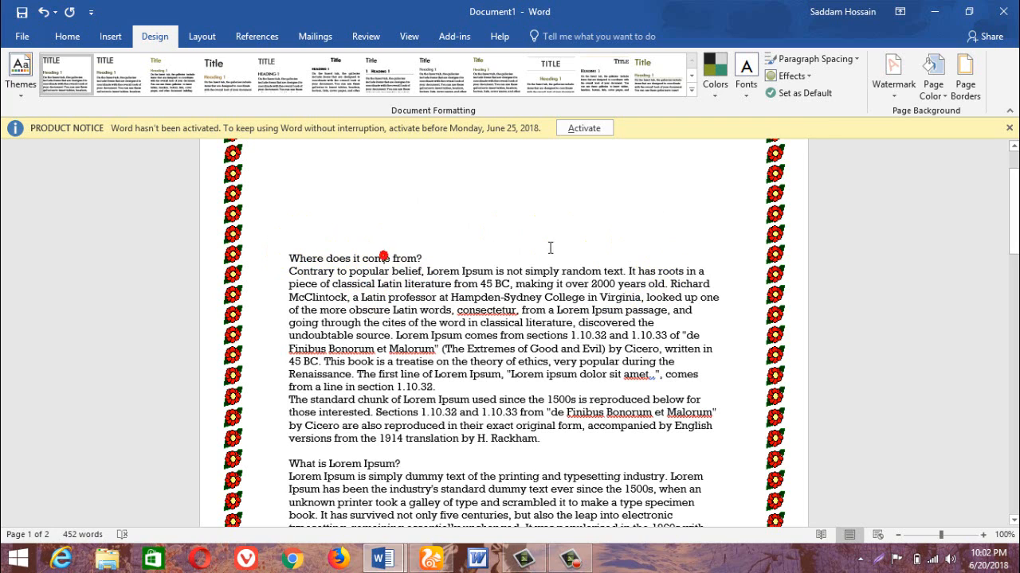
left_click(964, 84)
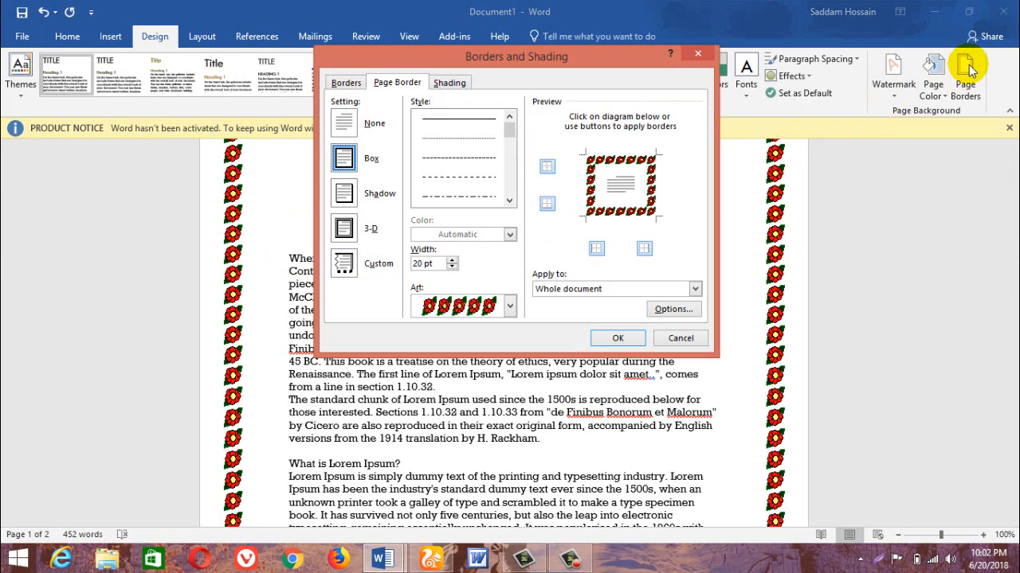
left_click(345, 83)
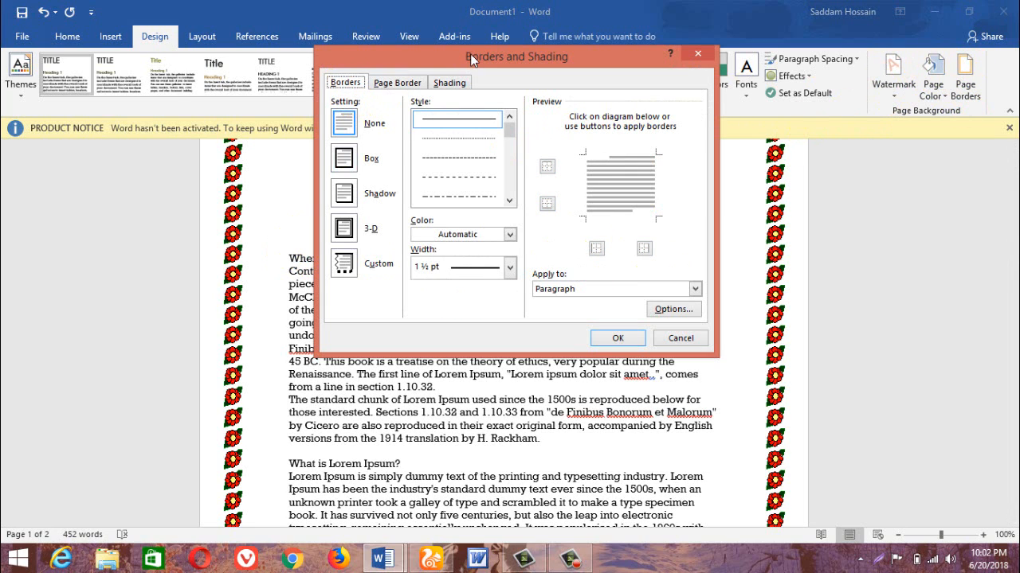
mouse_move(470, 53)
left_mouse_down()
mouse_move(857, 73)
mouse_move(798, 42)
left_mouse_up()
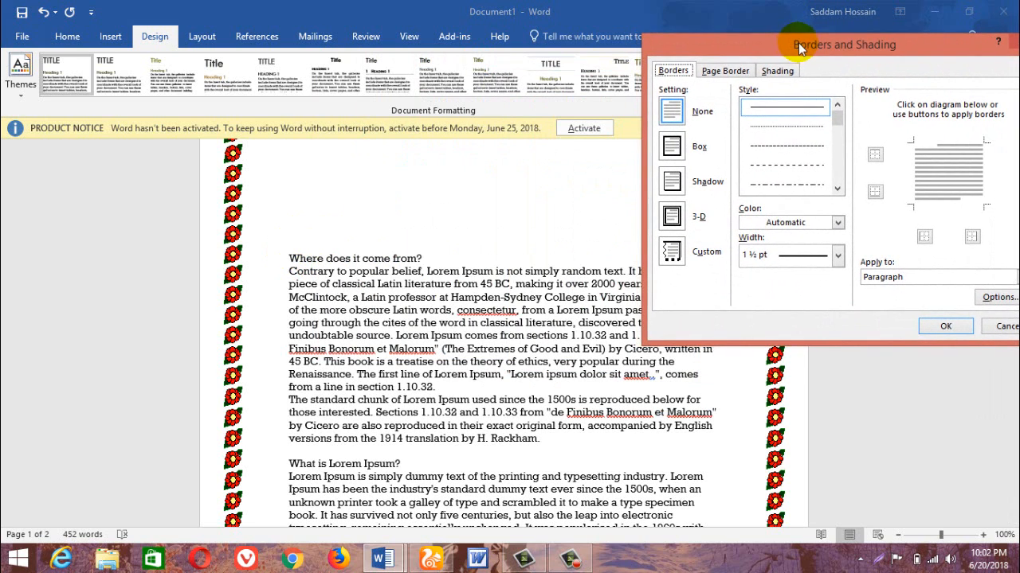
left_click(669, 146)
left_click_drag(836, 119, 838, 162)
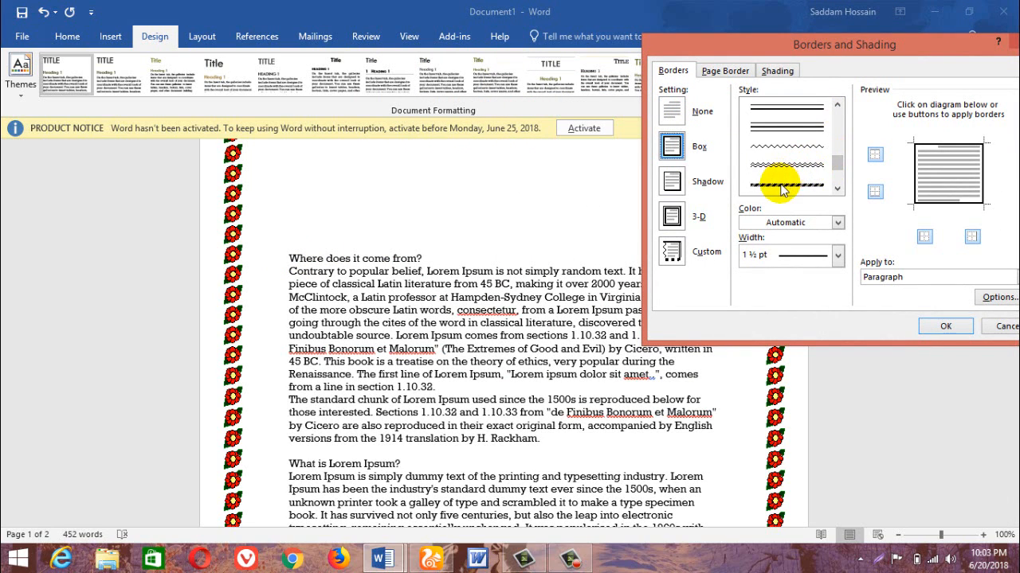
left_click(782, 186)
left_click(837, 222)
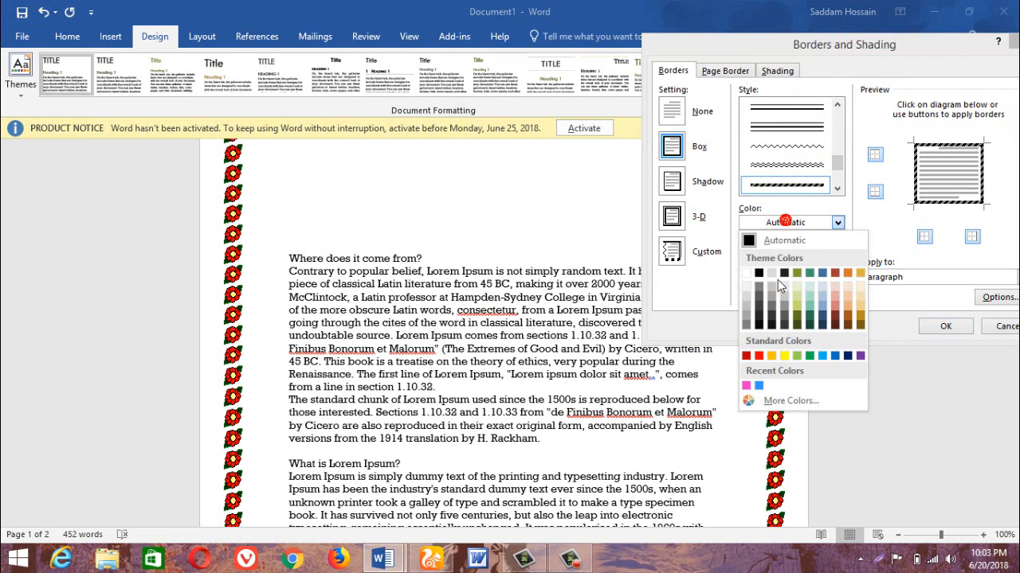
left_click(847, 356)
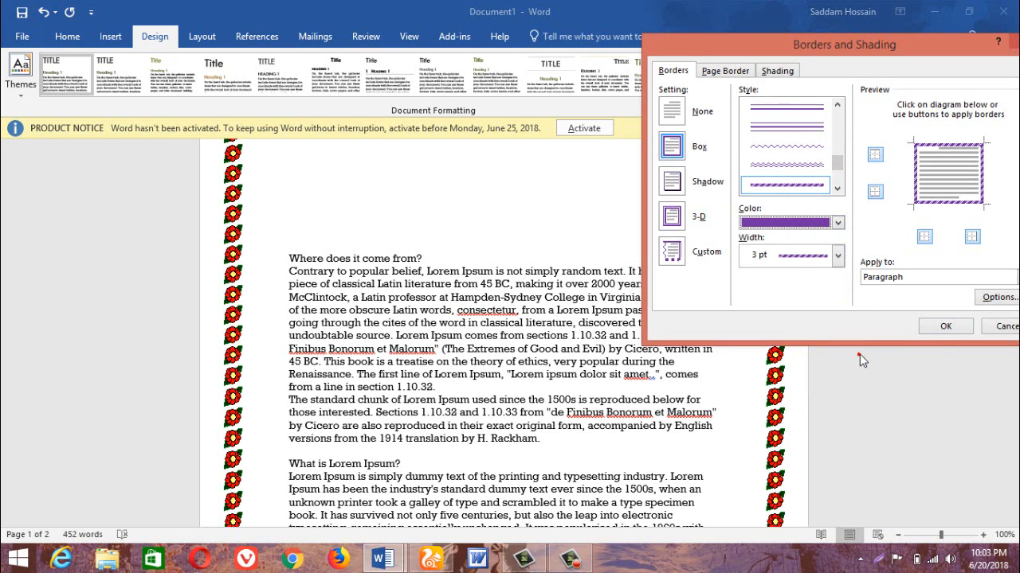
left_click(945, 327)
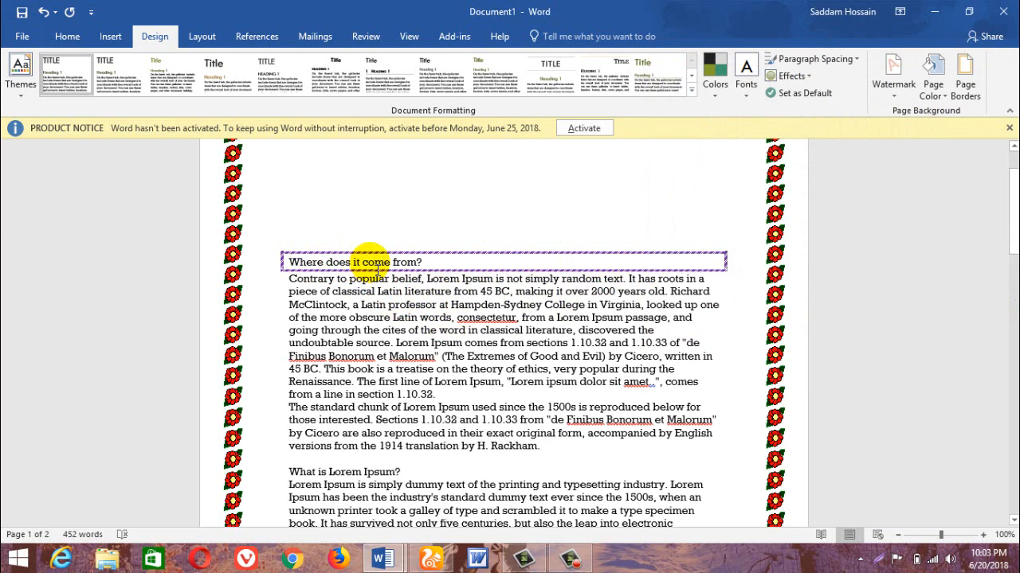
Apply a 3 pt pink double-line box border to only the text of the "What is Lorem Ipsum?" heading.
scroll(334, 273, "down", 2)
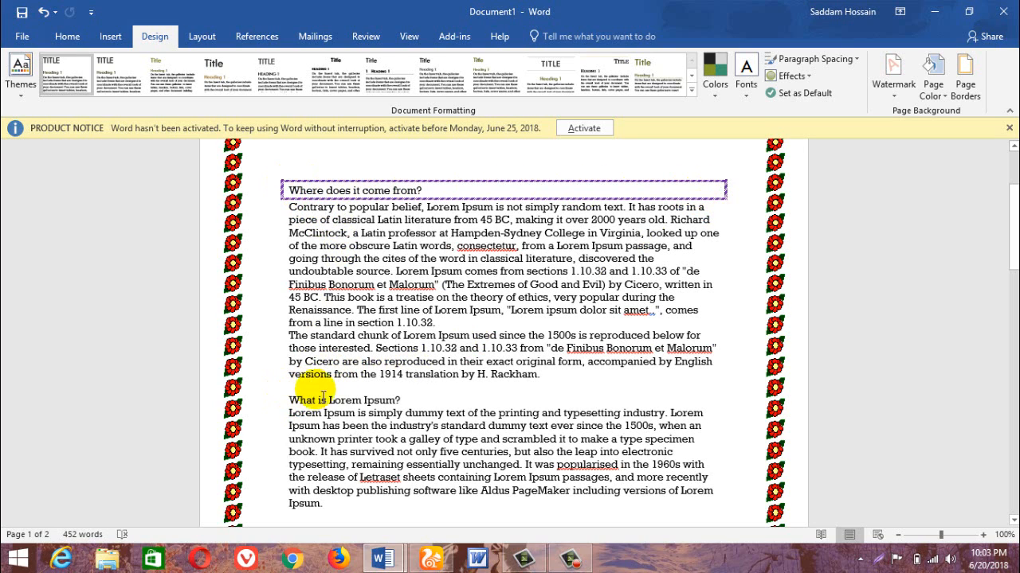
left_click(376, 389)
left_click(324, 407)
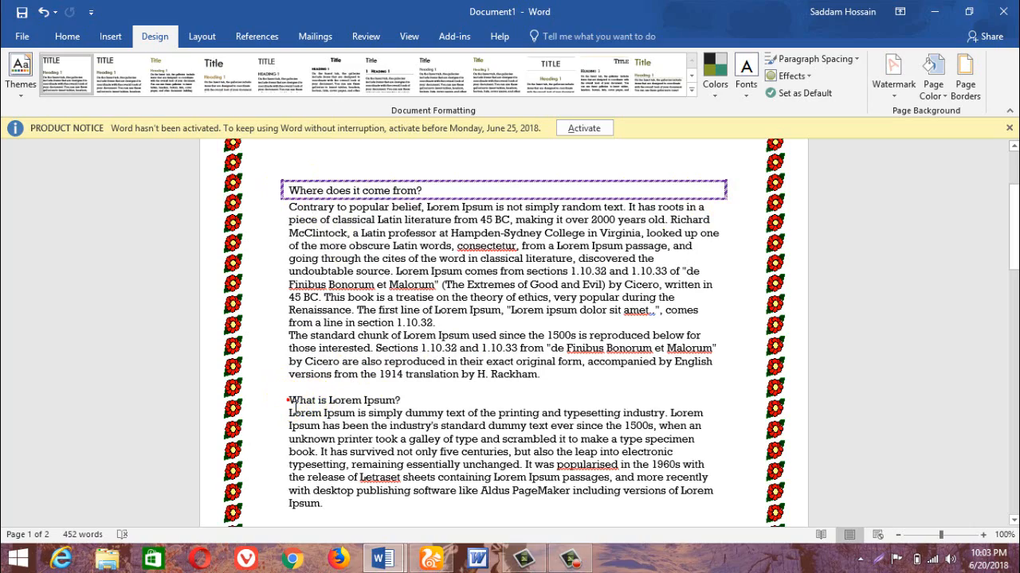
left_click_drag(296, 405, 364, 409)
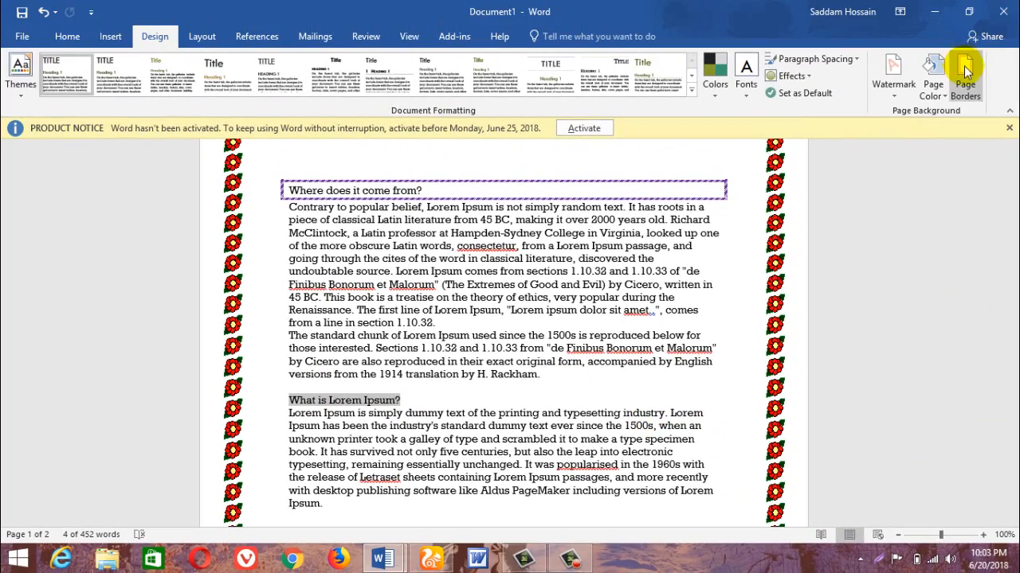
left_click(964, 70)
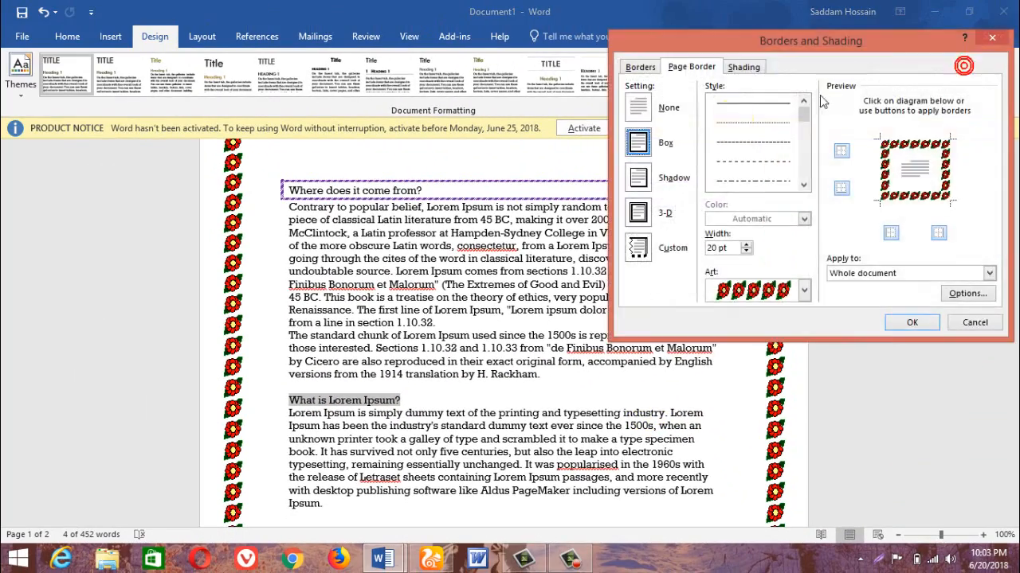
left_click(639, 68)
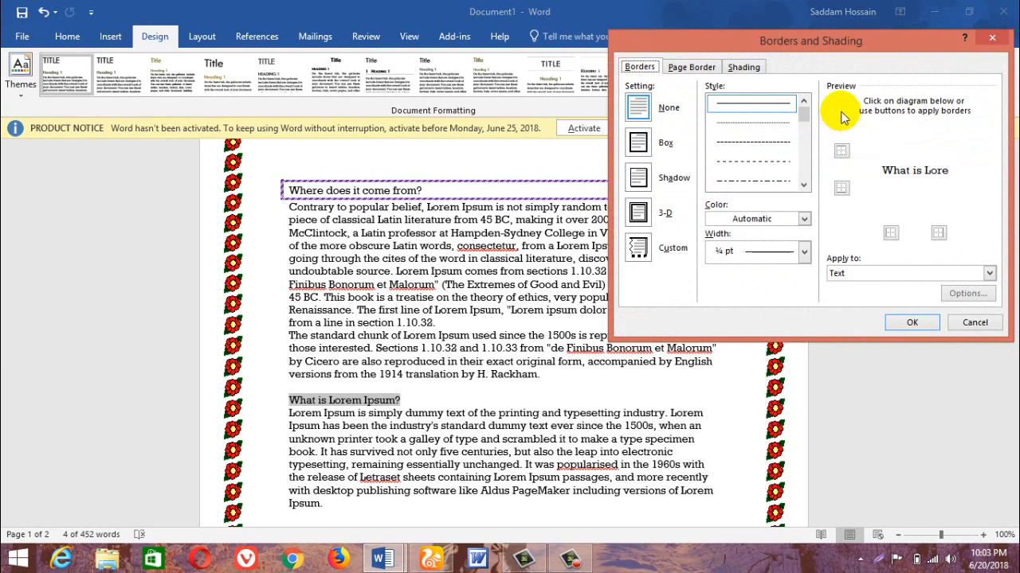
left_click_drag(803, 112, 811, 137)
left_click(749, 127)
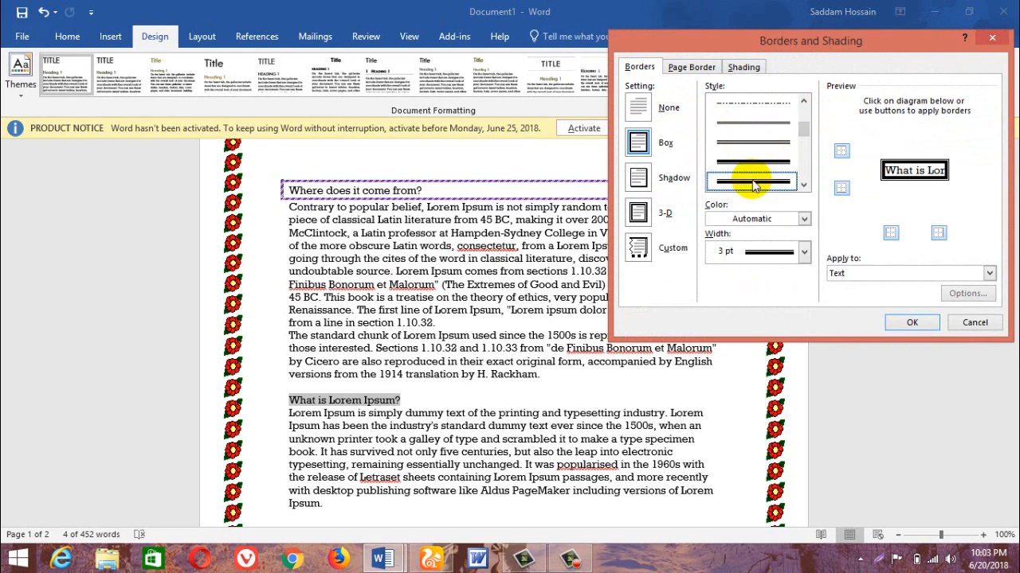
left_click(762, 222)
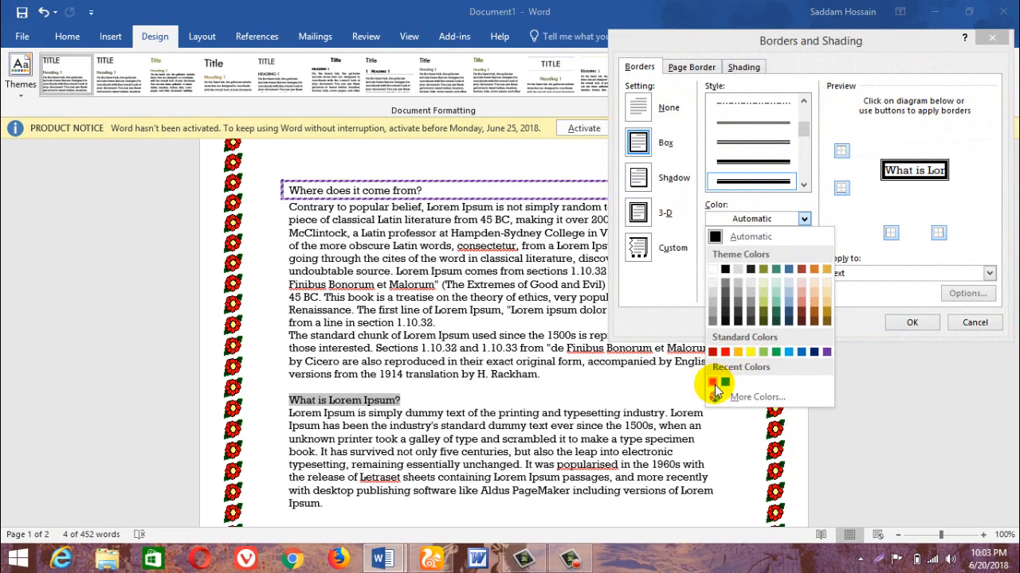
left_click(713, 384)
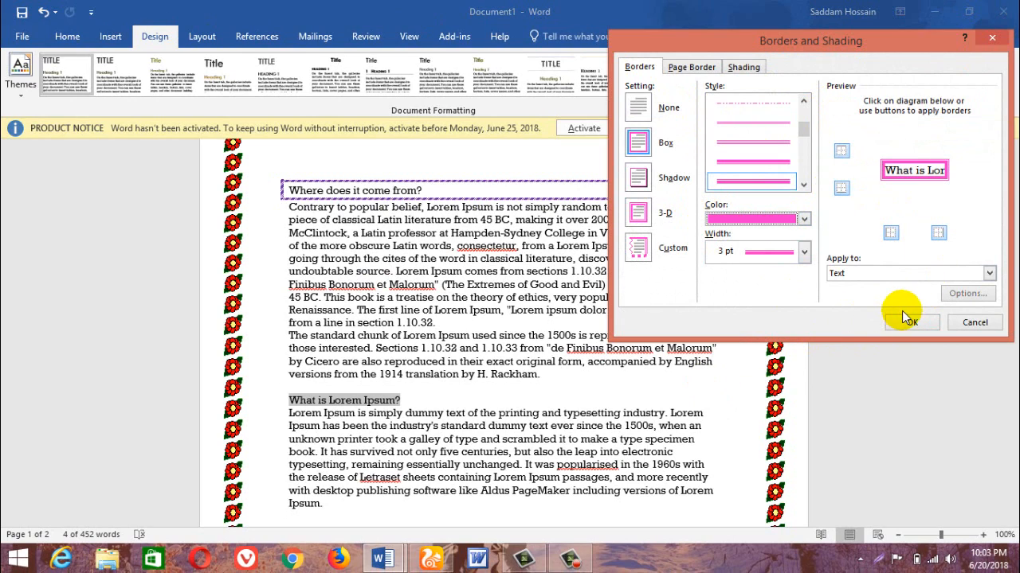
left_click(806, 253)
left_click(807, 254)
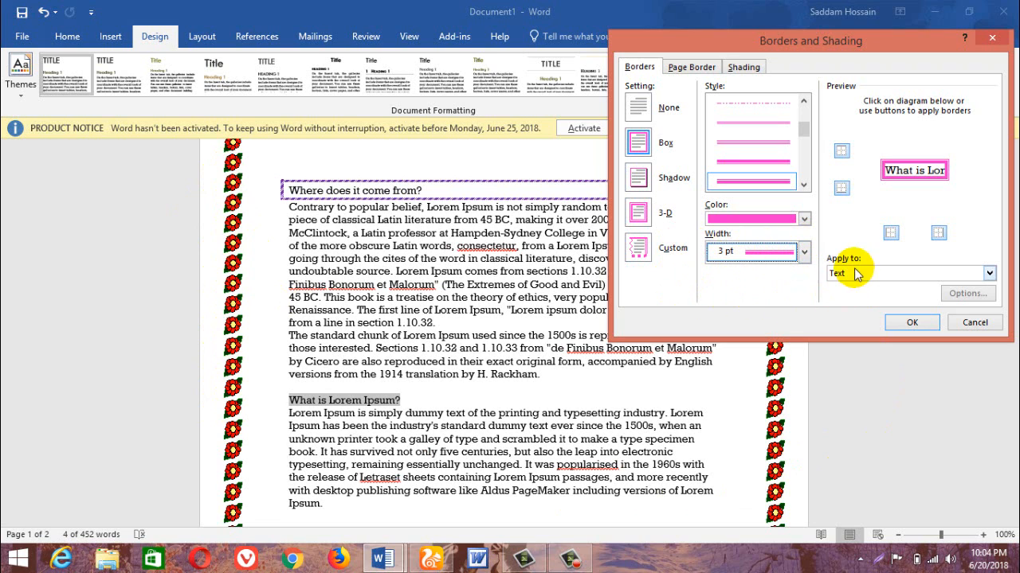
left_click(912, 323)
left_click(403, 410)
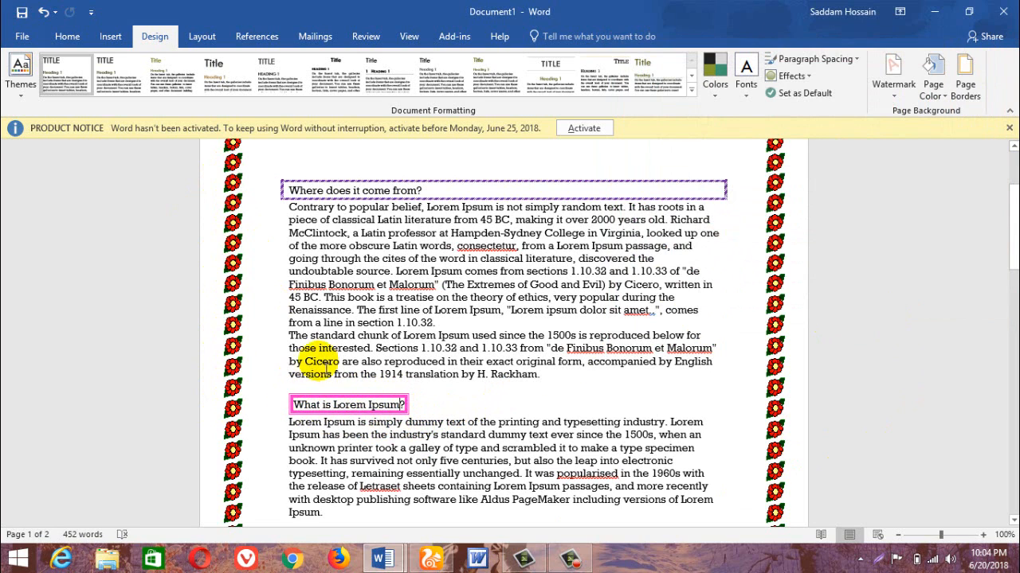
left_click(964, 80)
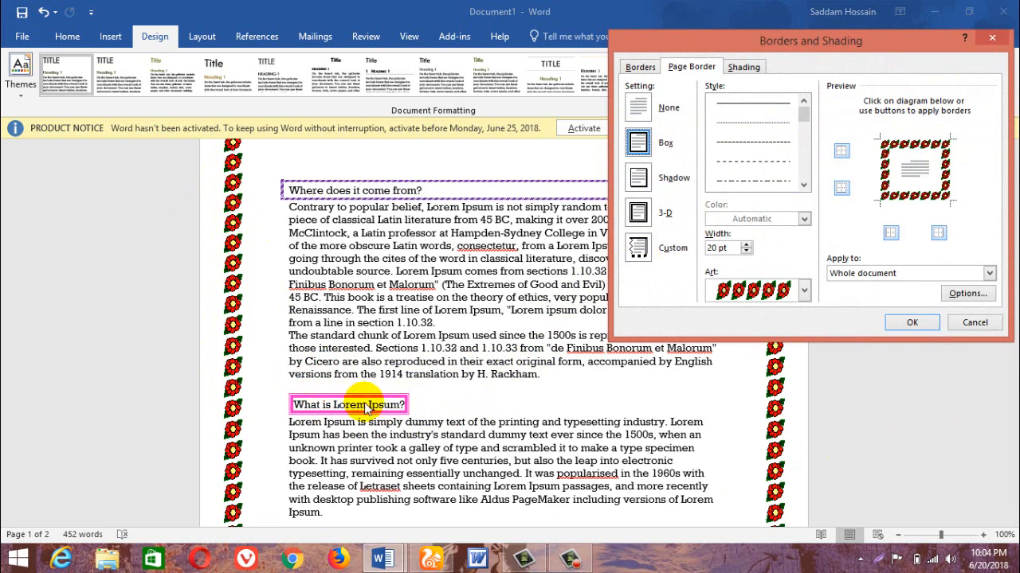
left_click(975, 321)
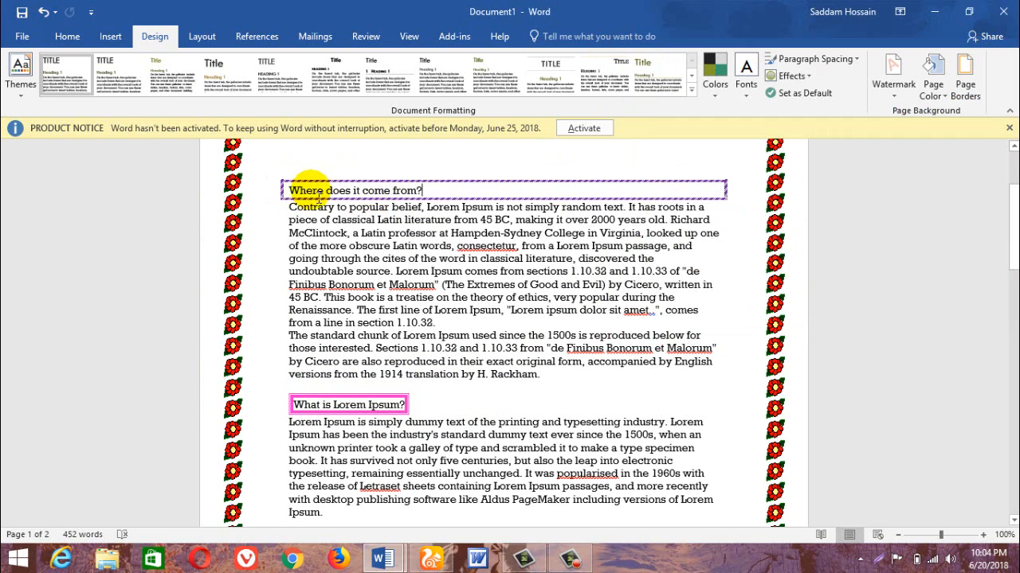
left_click(67, 37)
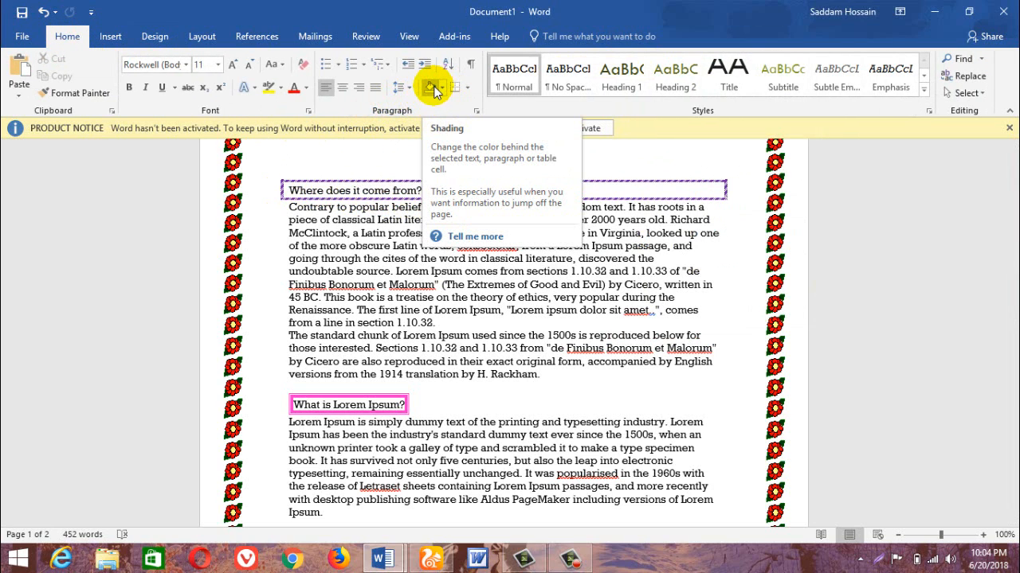
left_click(147, 38)
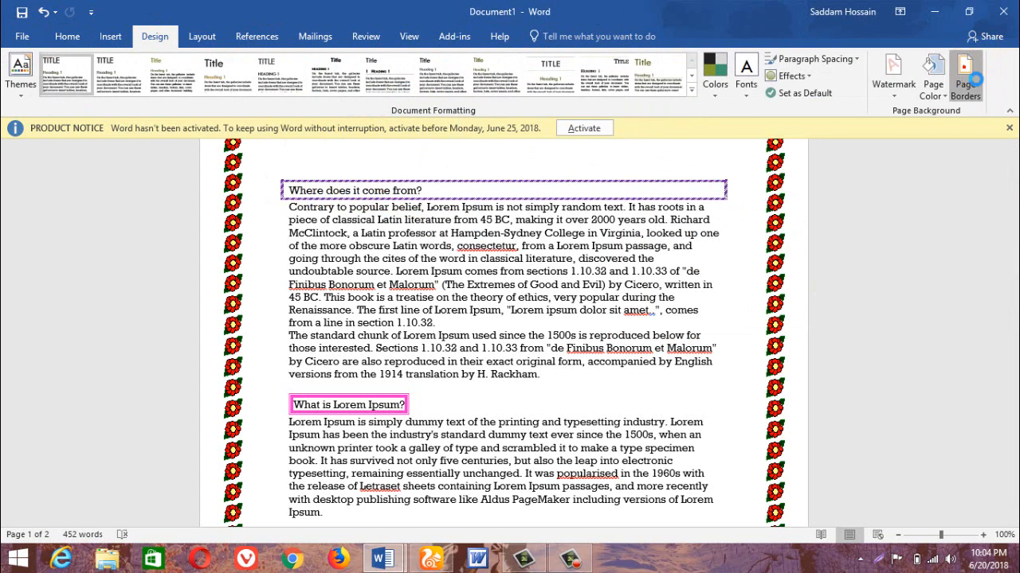
Shade the "Where does it come from?" paragraph with a gray fill.
left_click(973, 78)
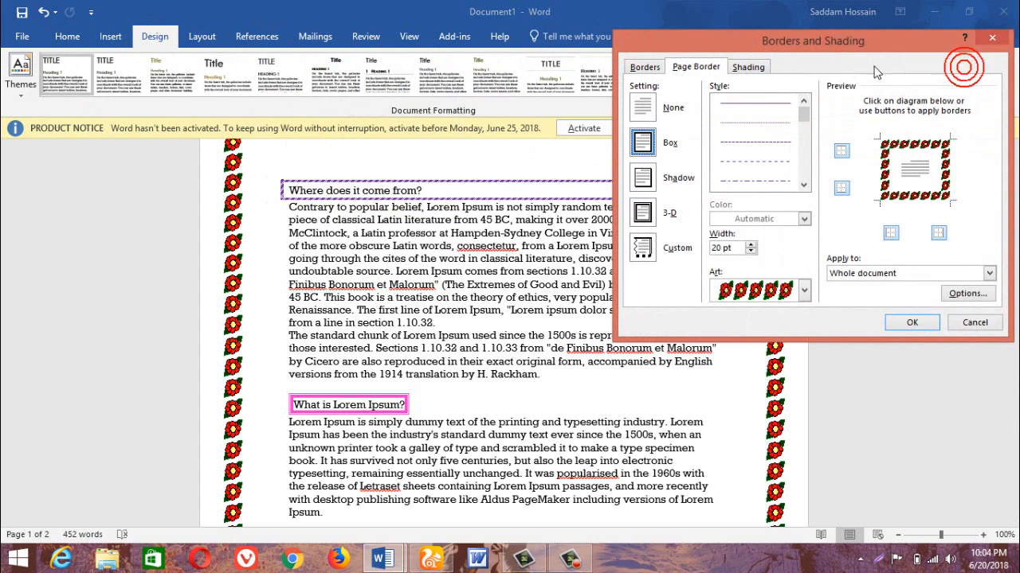
left_click(749, 66)
left_click(683, 104)
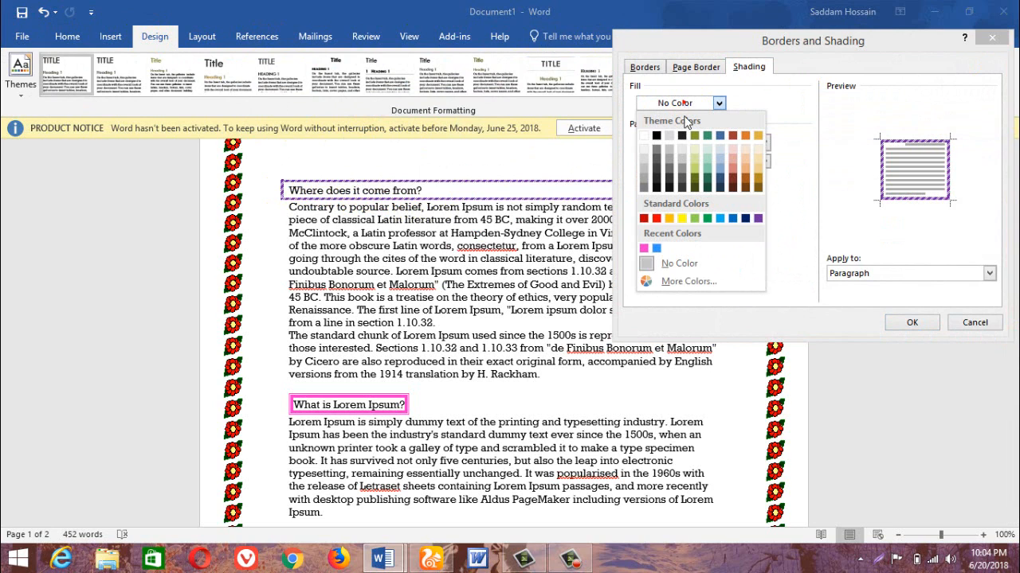
left_click(642, 173)
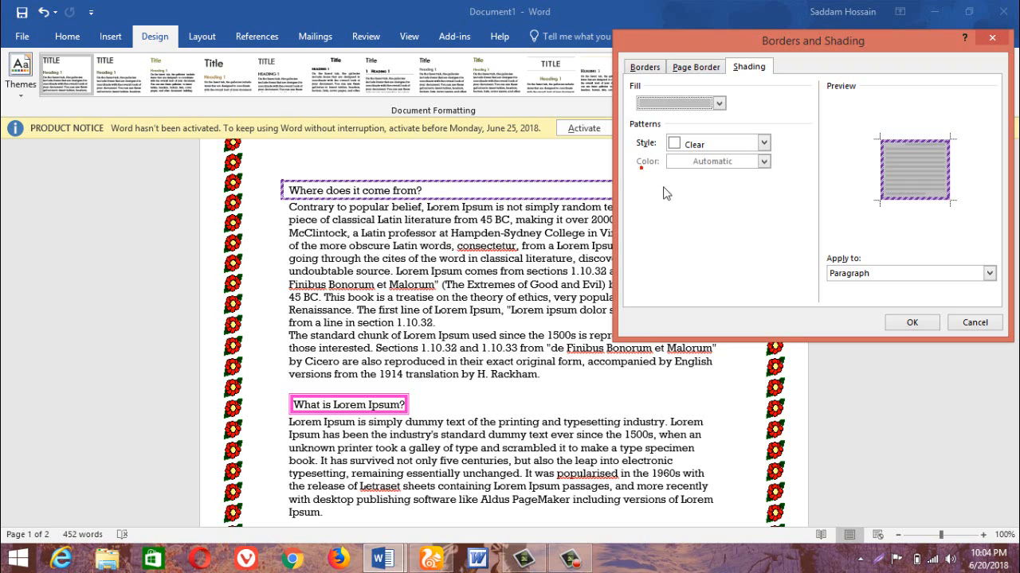
left_click(908, 320)
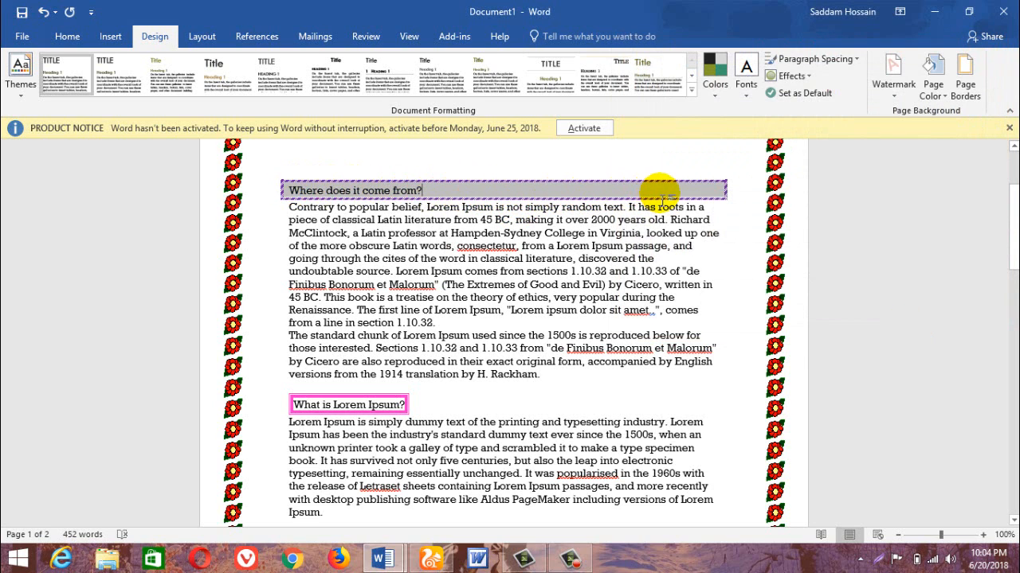
Add a 12.5% shading pattern to the "Where does it come from?" paragraph.
left_click(964, 79)
left_click(734, 72)
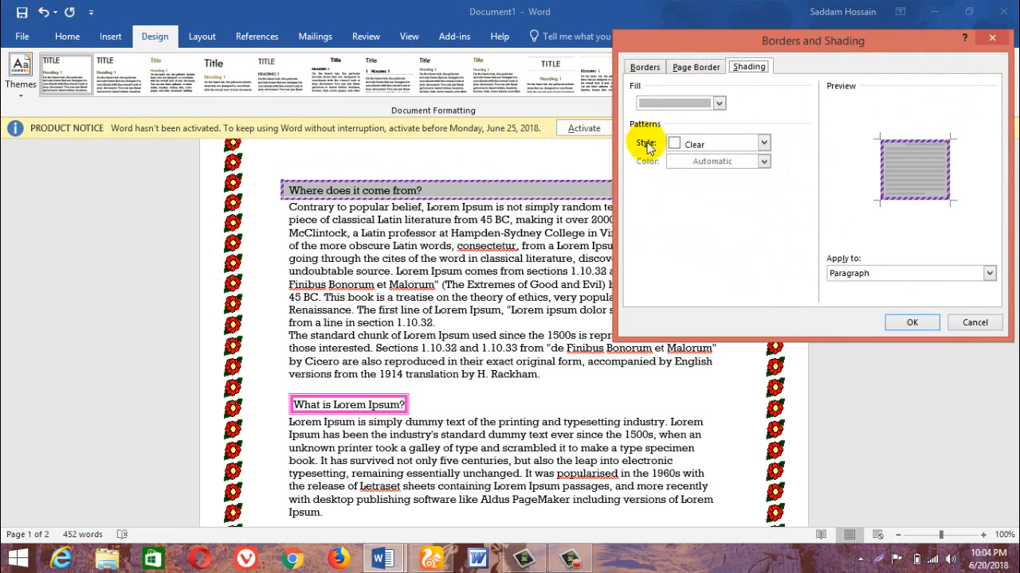
left_click(709, 145)
left_click(704, 215)
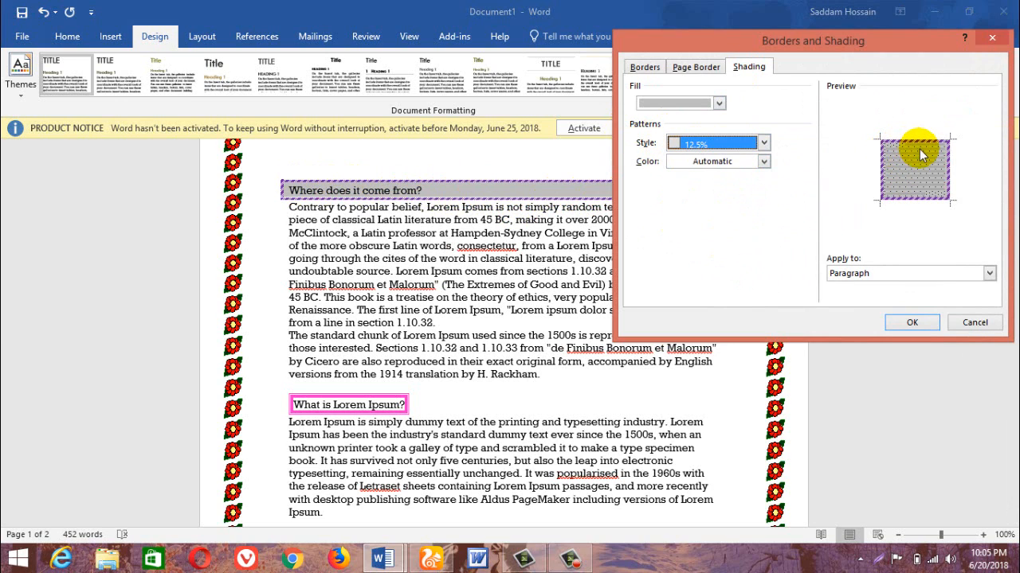
left_click(911, 323)
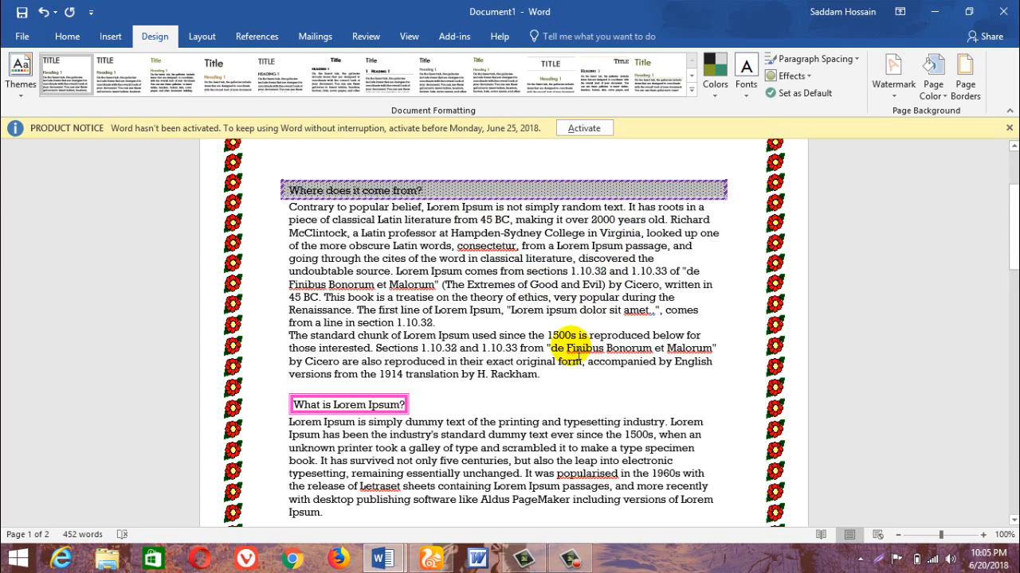
Switch to the web browser and look through the Bright Future It Park Facebook page.
left_click(415, 531)
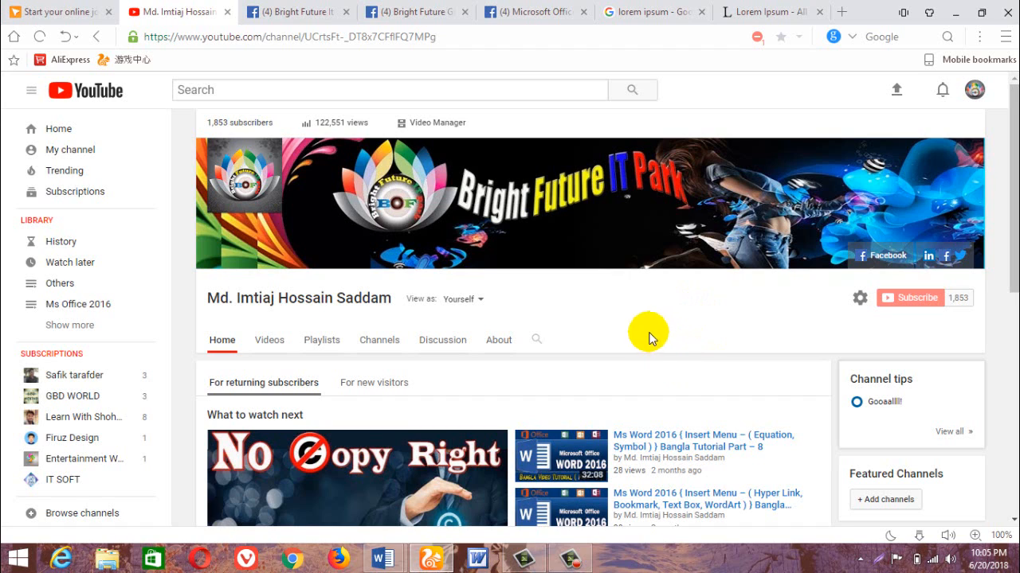
left_click(293, 10)
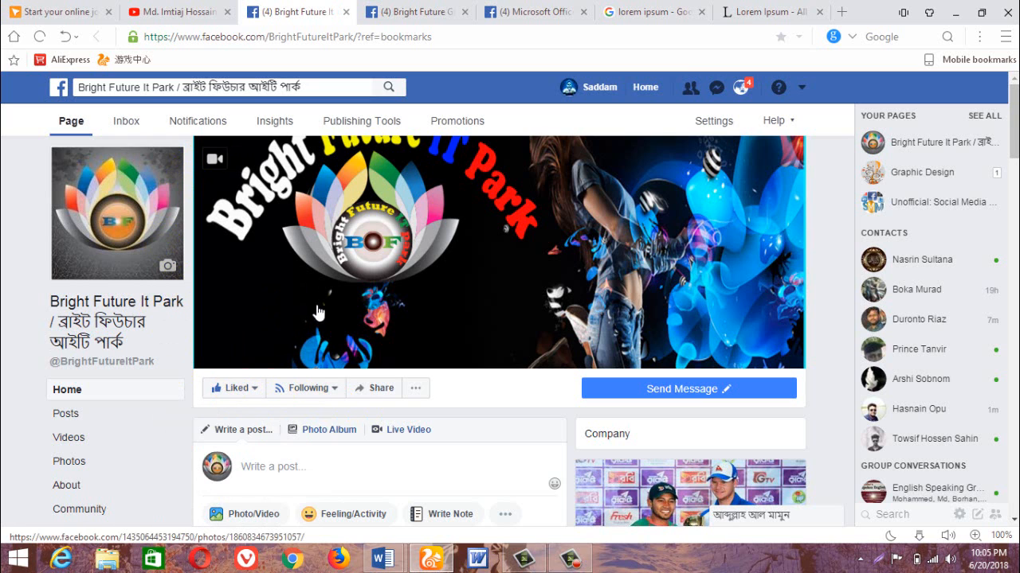
scroll(319, 327, "down", 10)
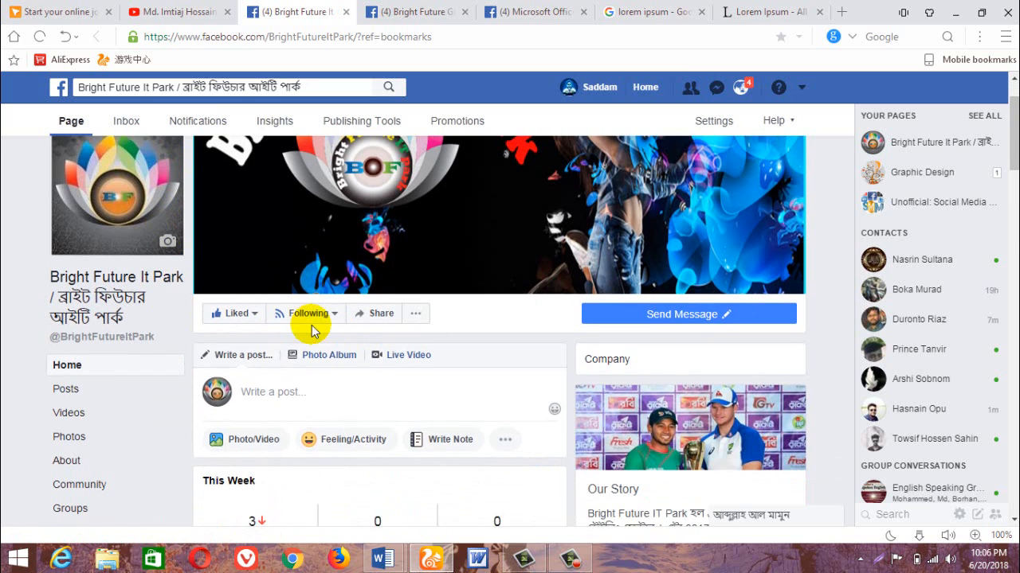
Examine the Bright Future It Park page's photos, events, reviews and the April 13 Ms Word 2016 tutorial post with its comments.
scroll(322, 324, "down", 12)
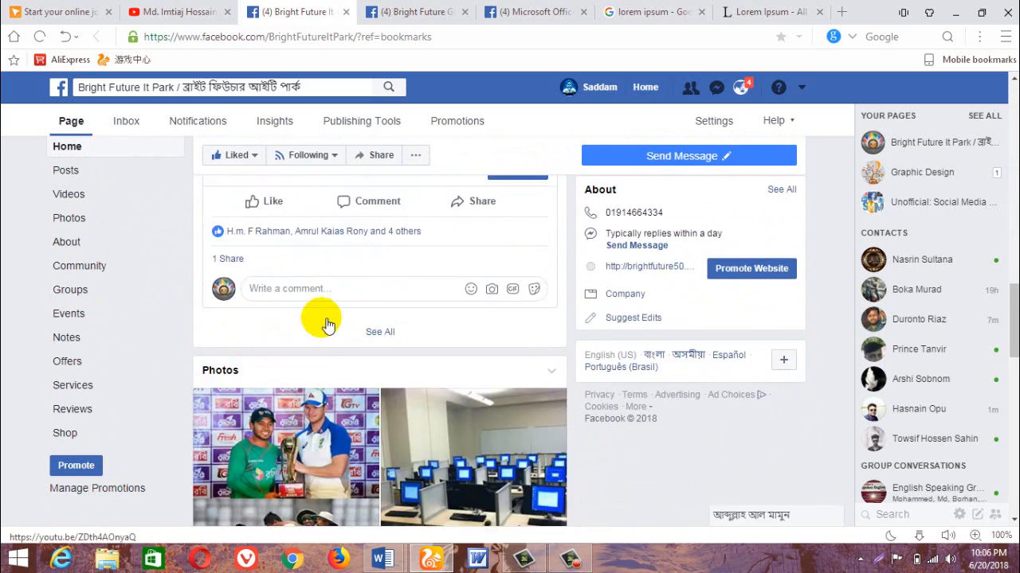
scroll(321, 324, "down", 4)
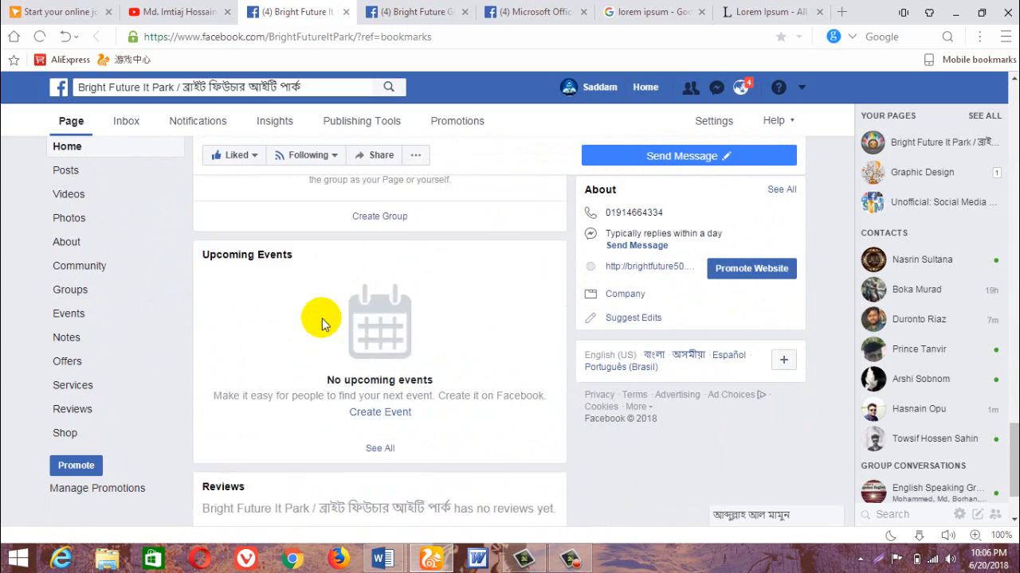
left_click(345, 348)
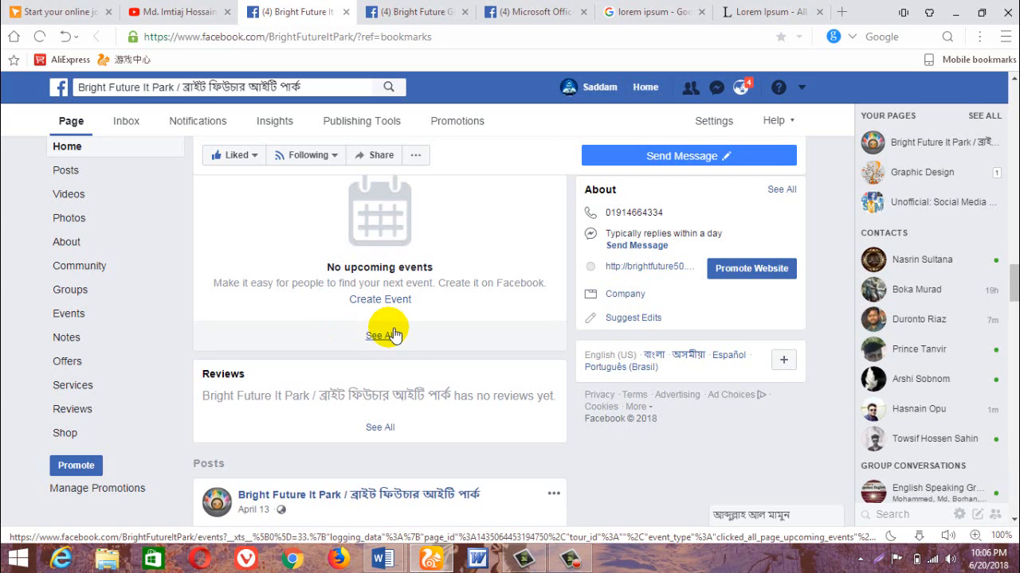
scroll(390, 333, "down", 5)
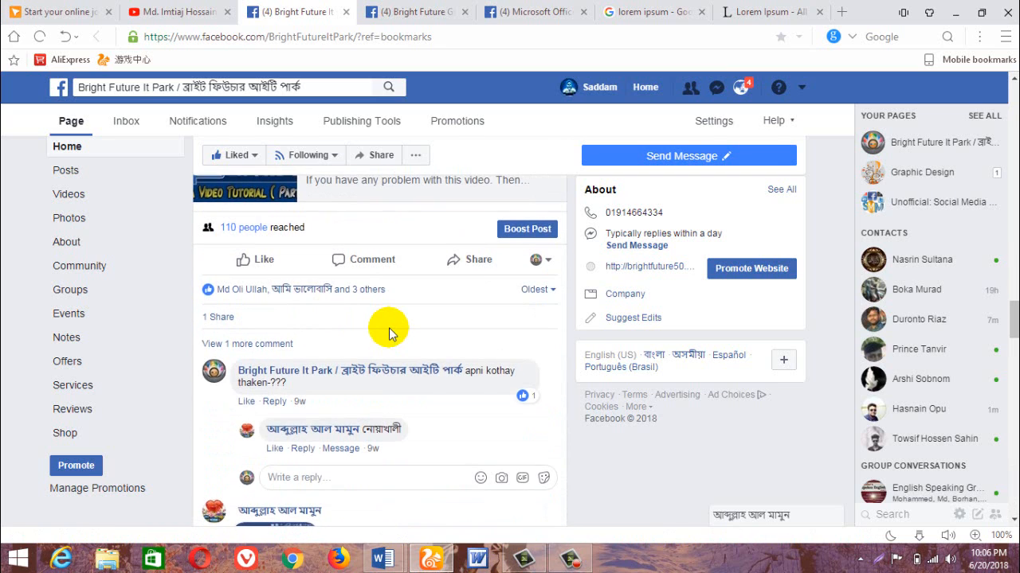
scroll(388, 333, "up", 2)
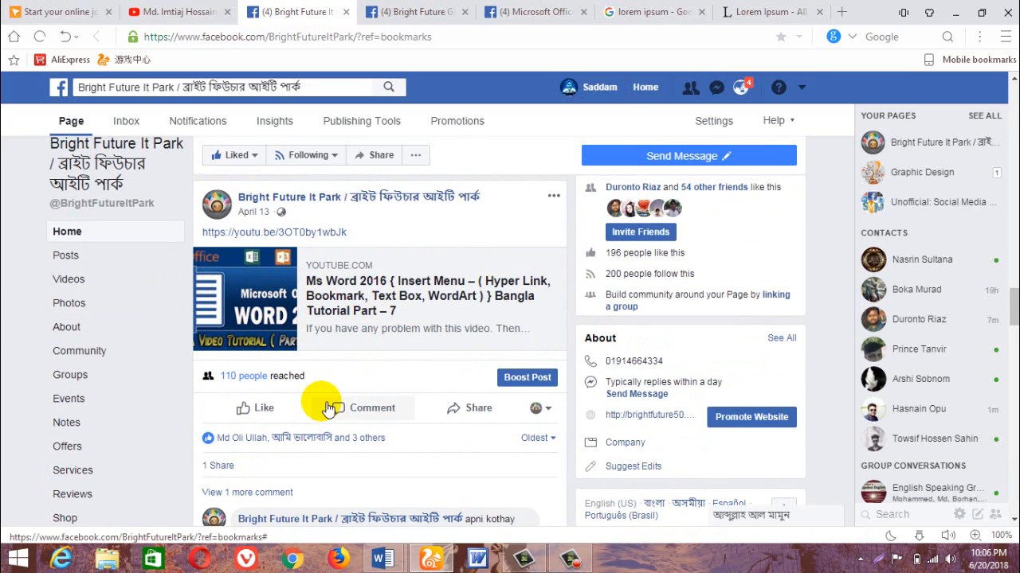
scroll(328, 404, "down", 4)
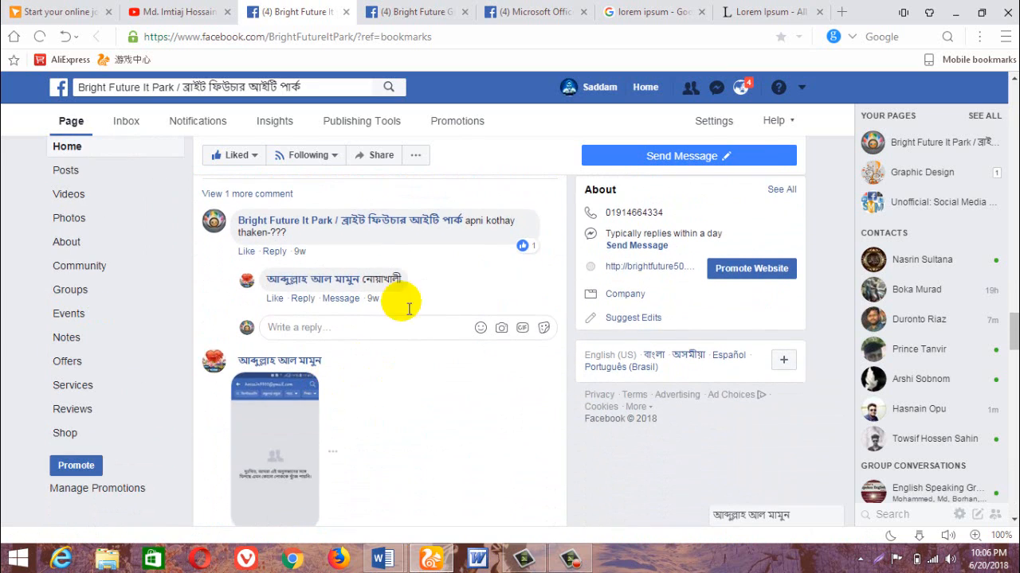
View the Bright Future Group Page and the Microsoft Office Application page on Facebook.
left_click(390, 12)
scroll(316, 369, "up", 10)
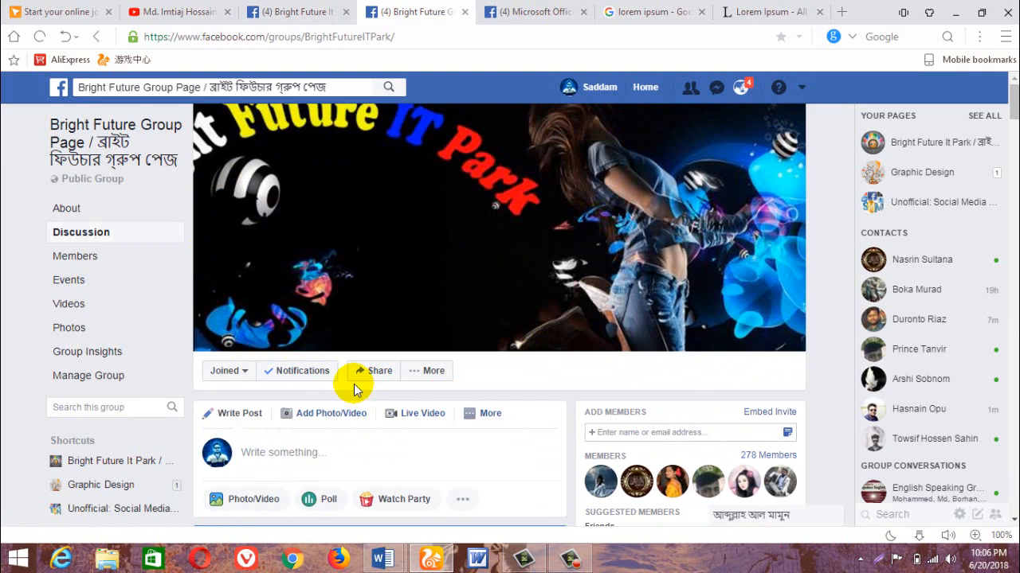
left_click(518, 10)
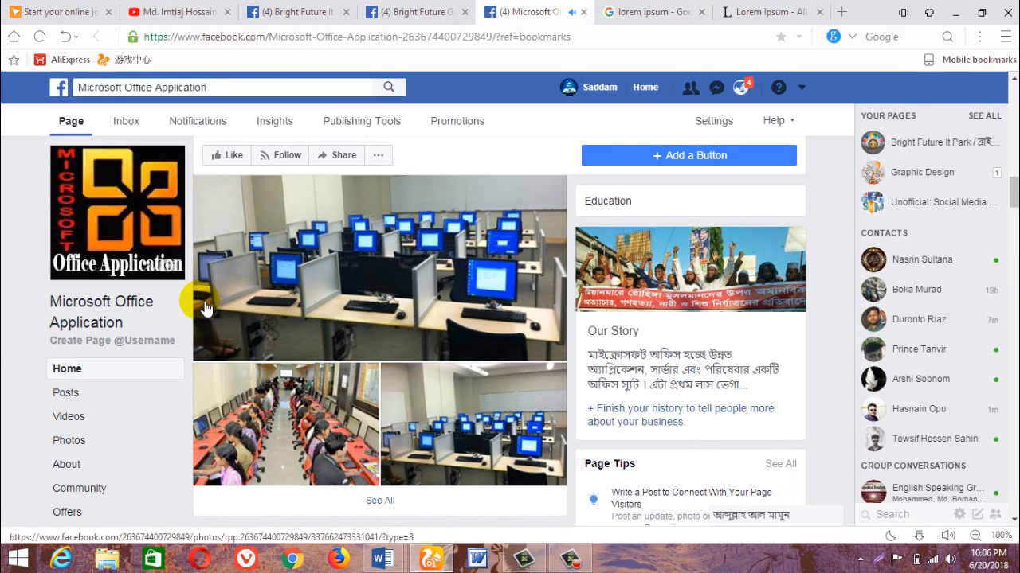